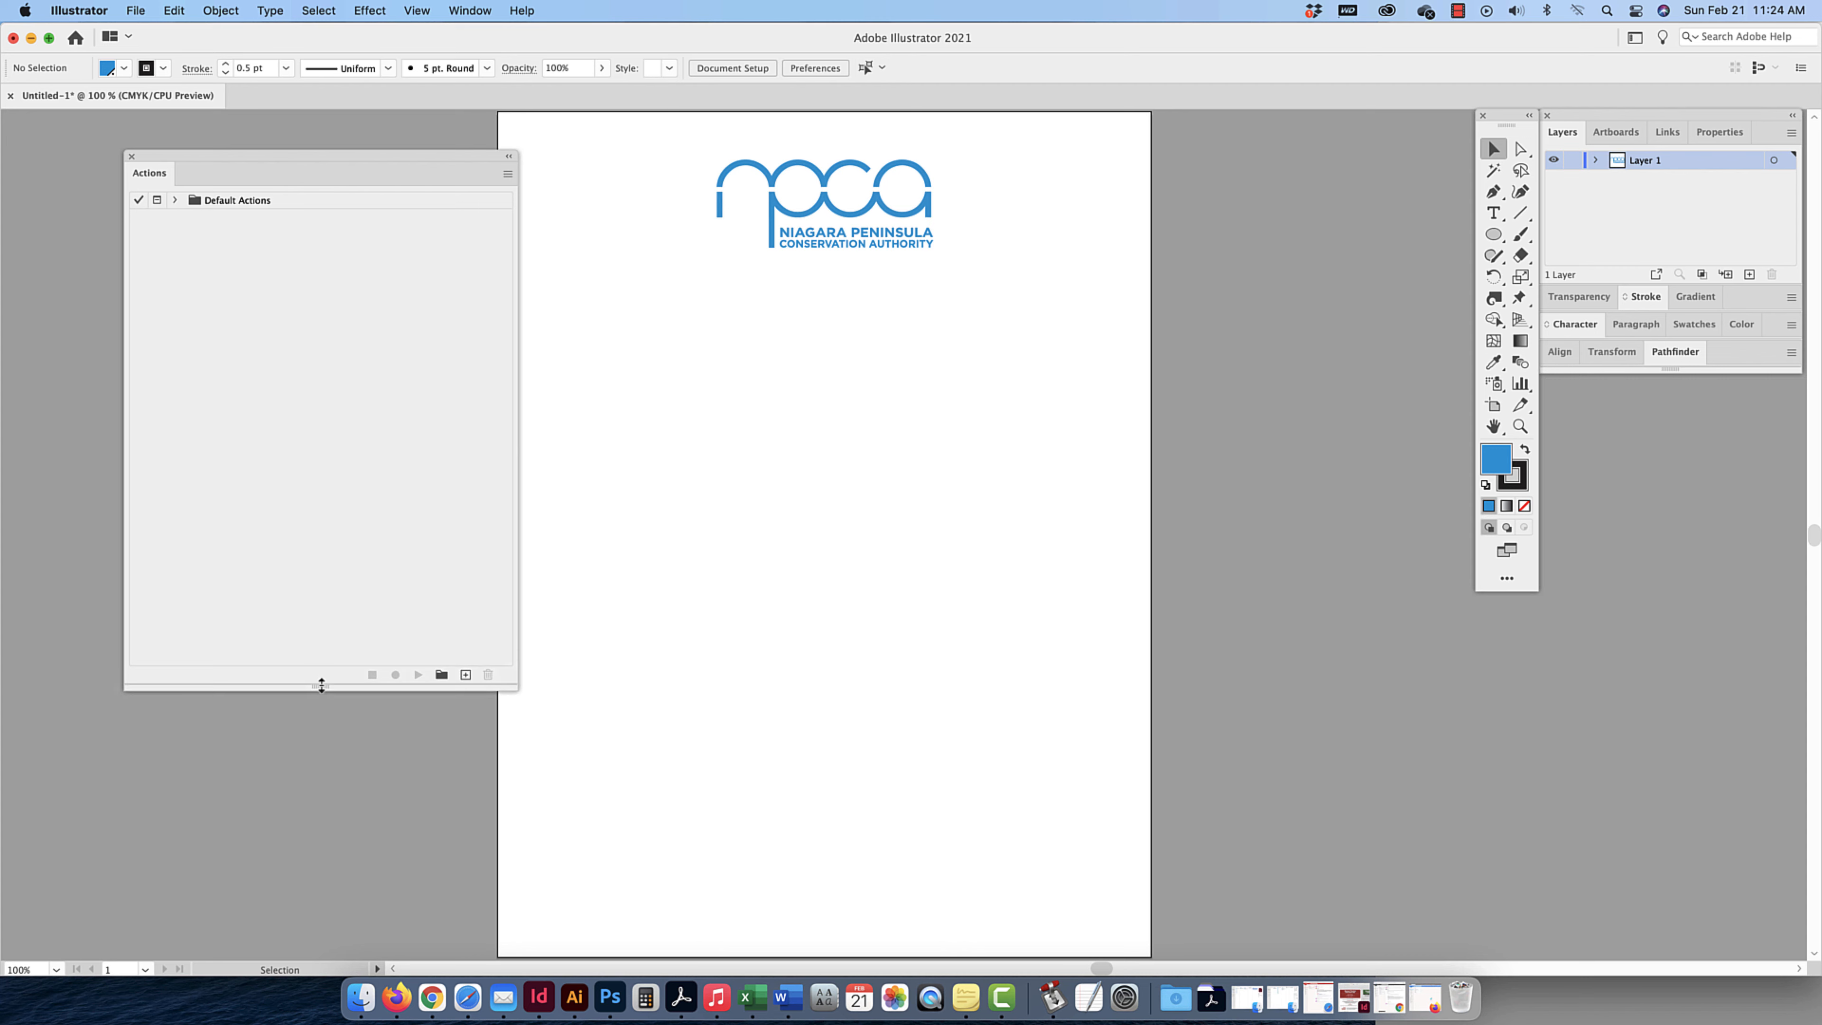
# - Reposition the Actions panel beside the artboard and resize it to a tall height
pyautogui.moveTo(319, 689); pyautogui.dragTo(349, 433)
pyautogui.moveTo(369, 166); pyautogui.dragTo(316, 217)
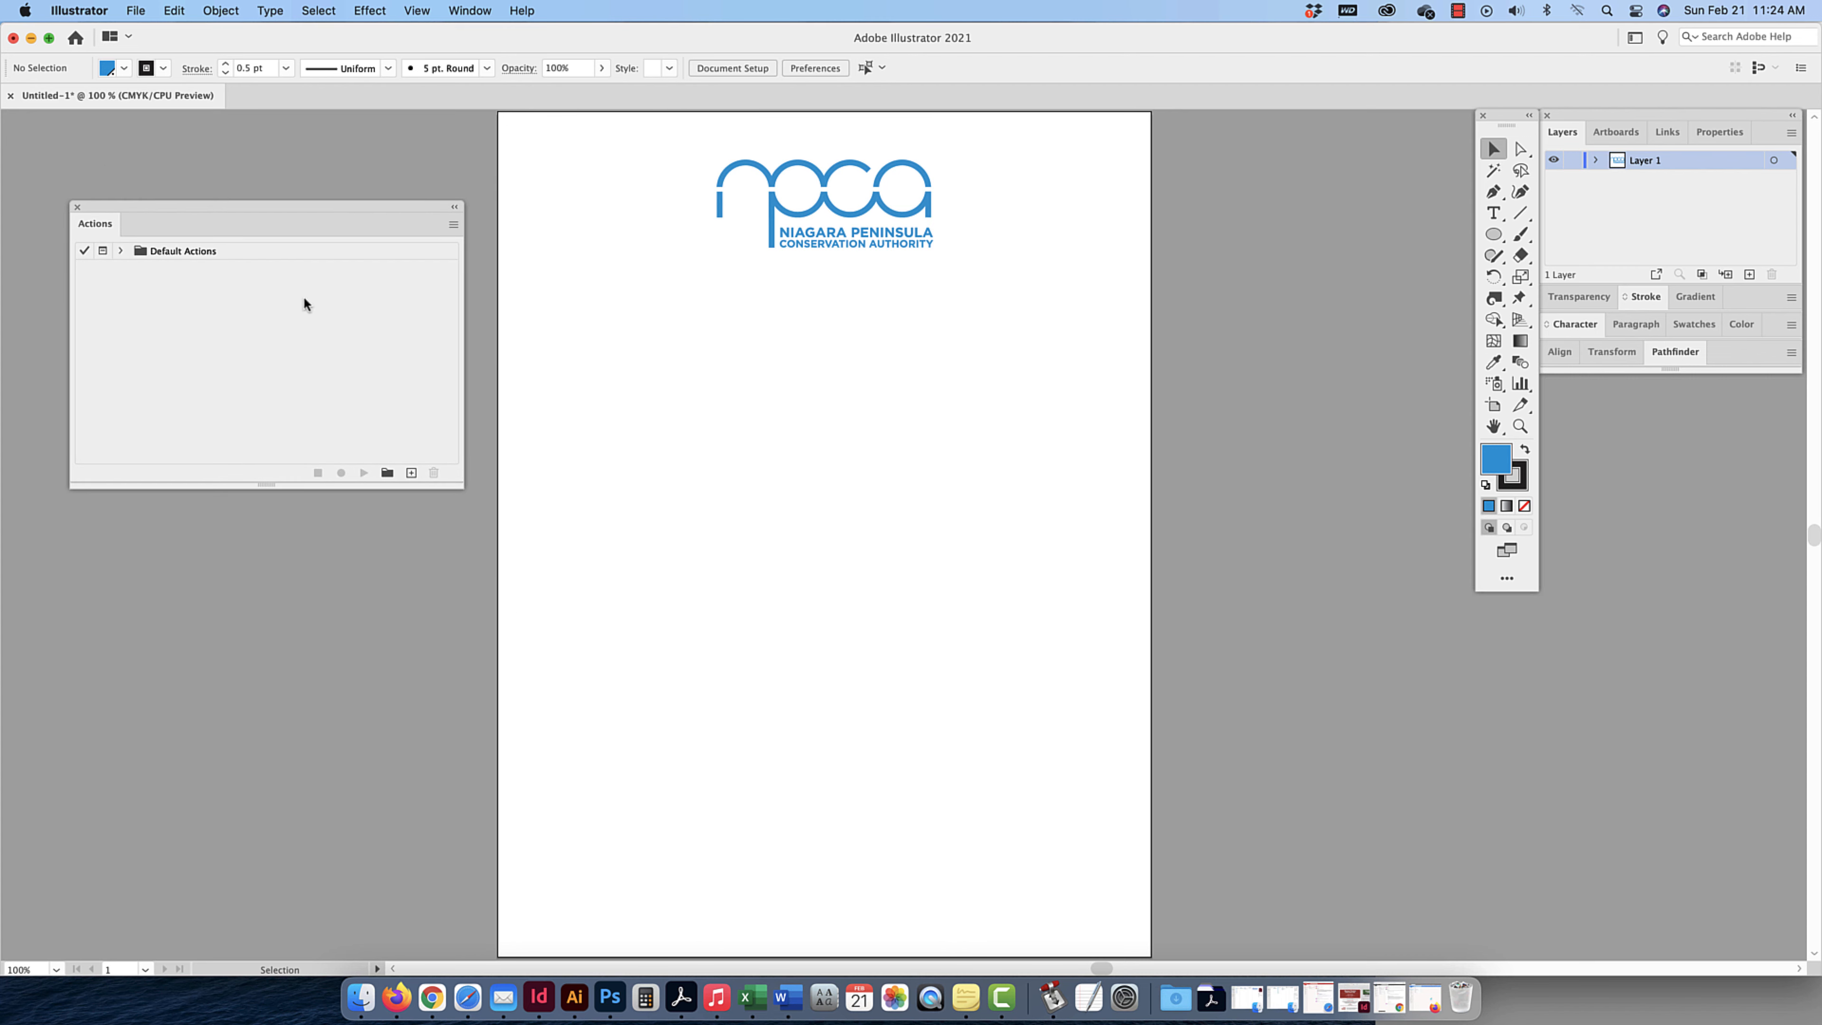
pyautogui.moveTo(268, 488); pyautogui.dragTo(287, 791)
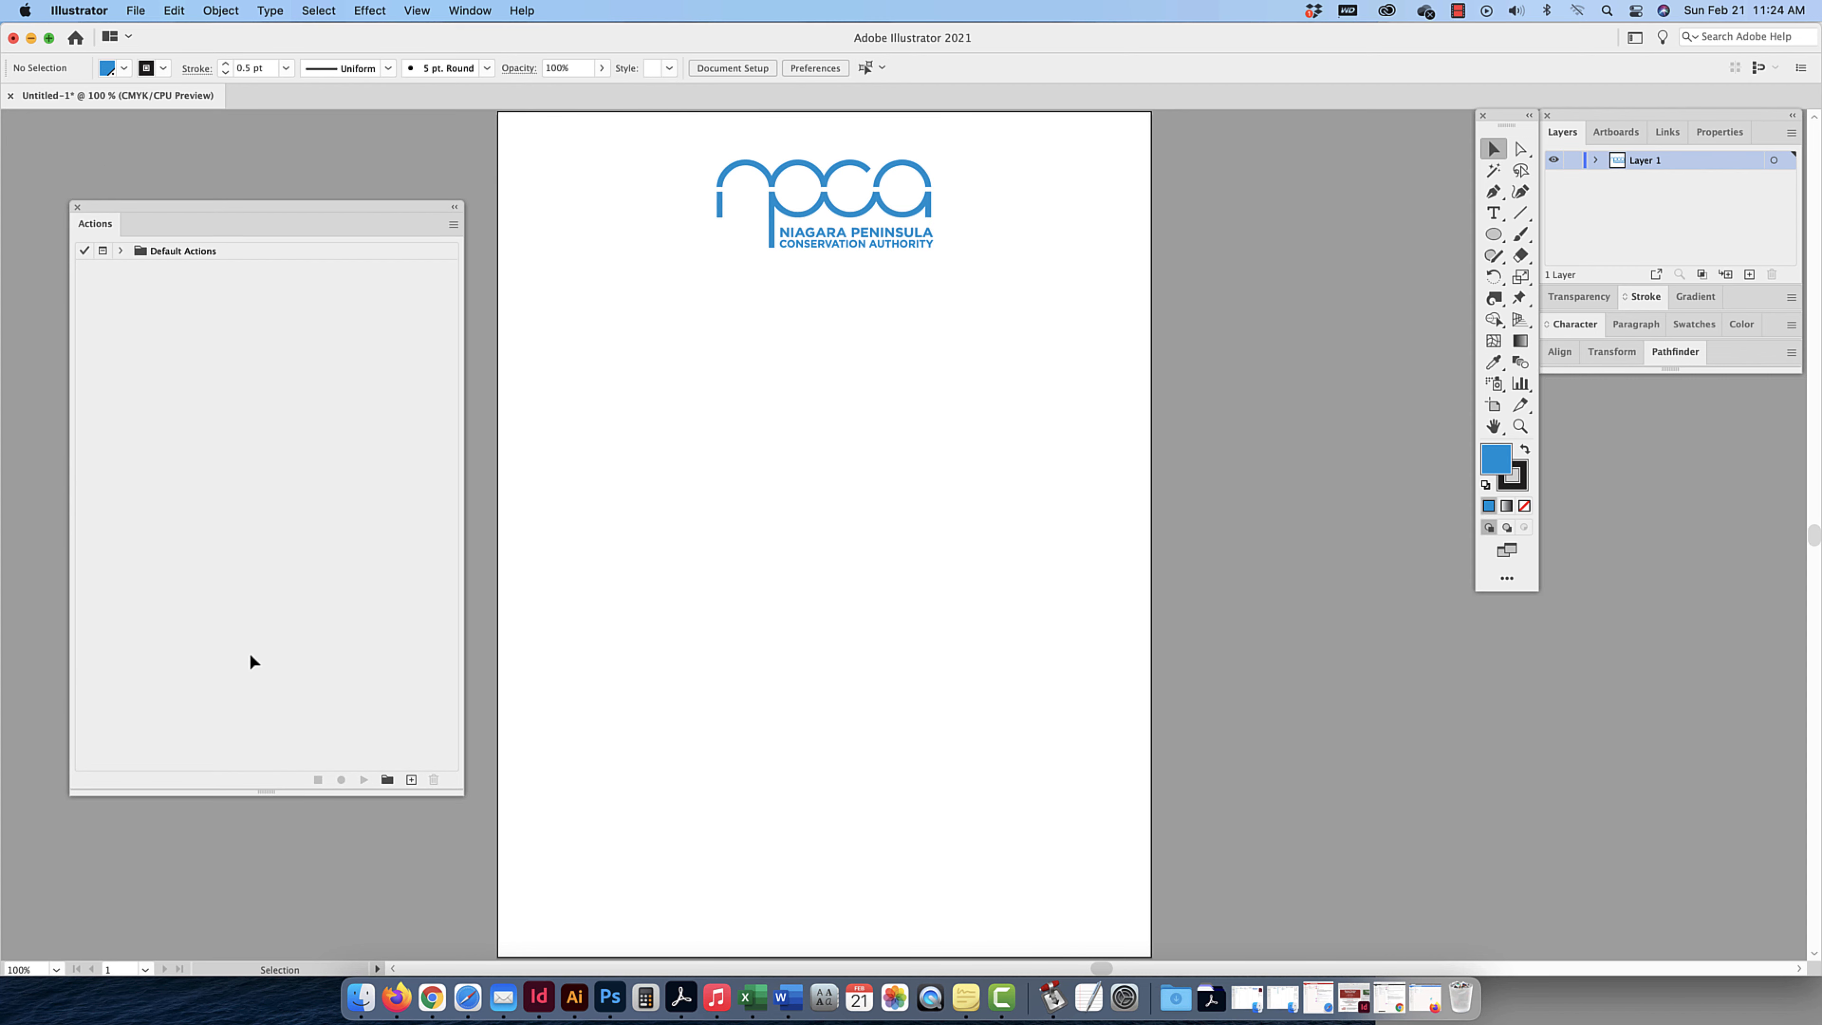
# - Expand the Default Actions set and show the Transparency settings of the Opacity 60 action
pyautogui.click(120, 251)
pyautogui.moveTo(154, 209); pyautogui.dragTo(158, 162)
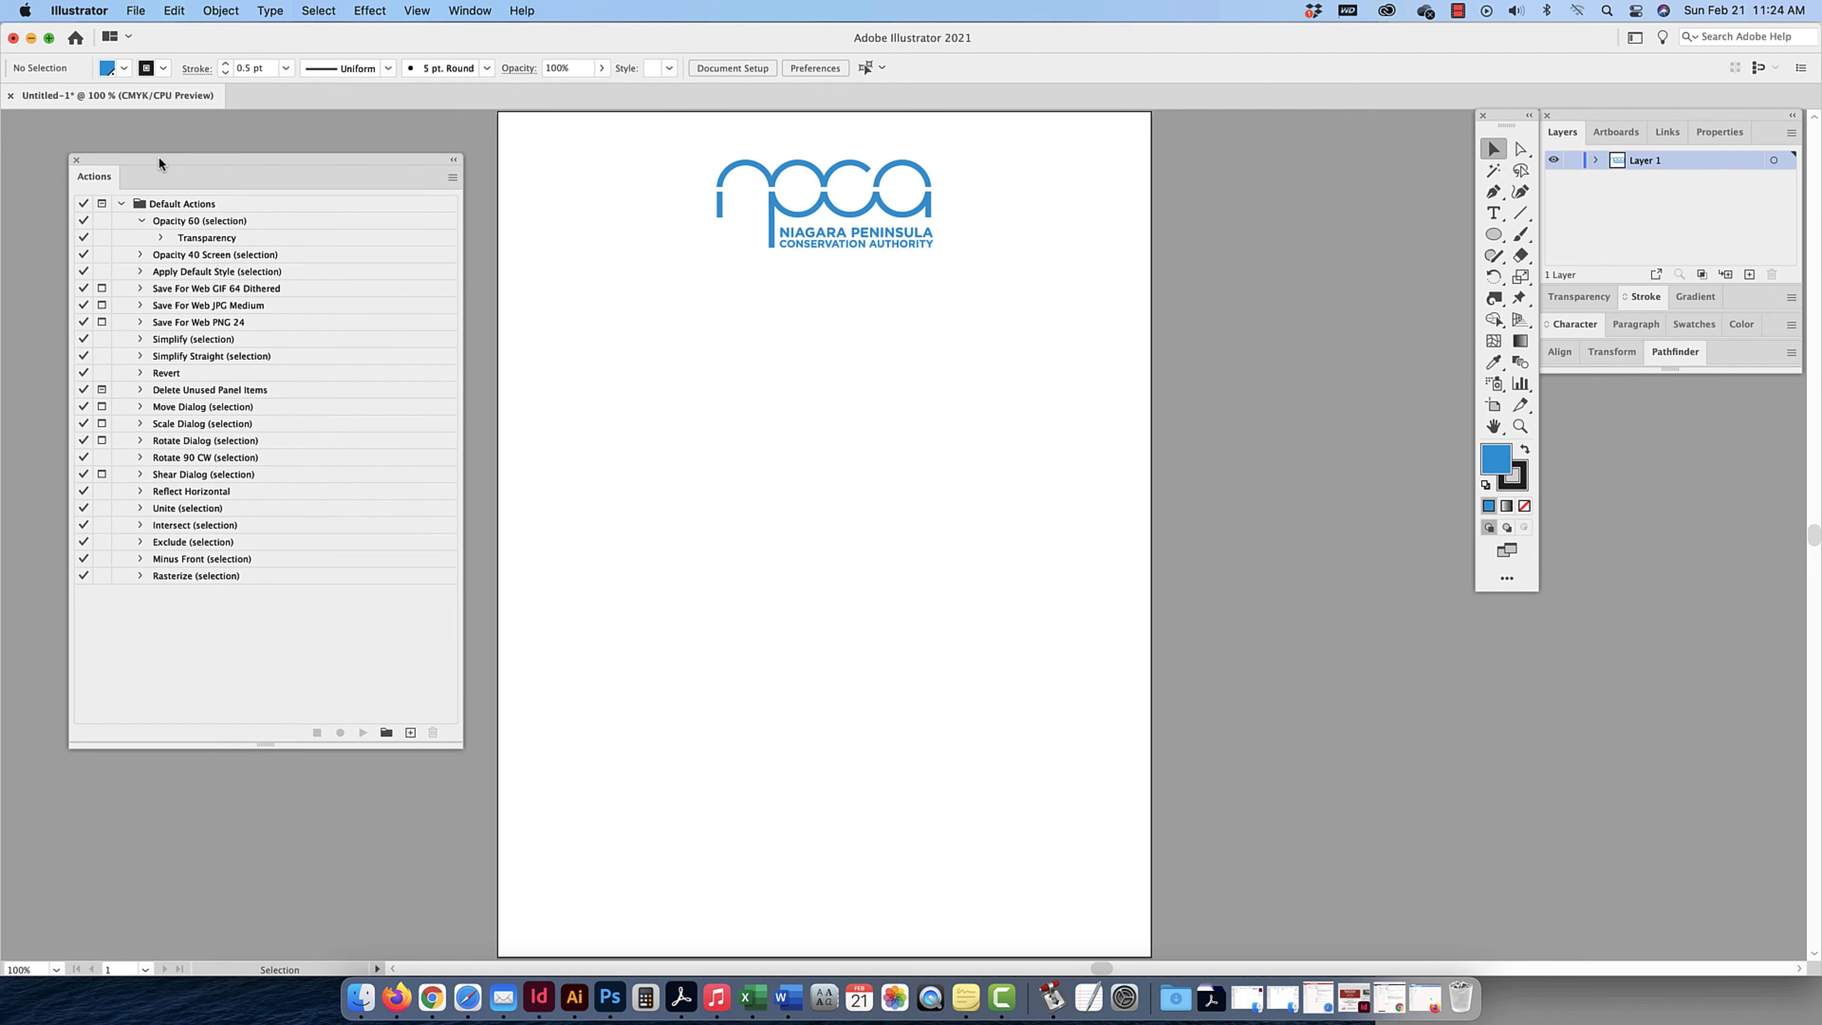
pyautogui.click(160, 236)
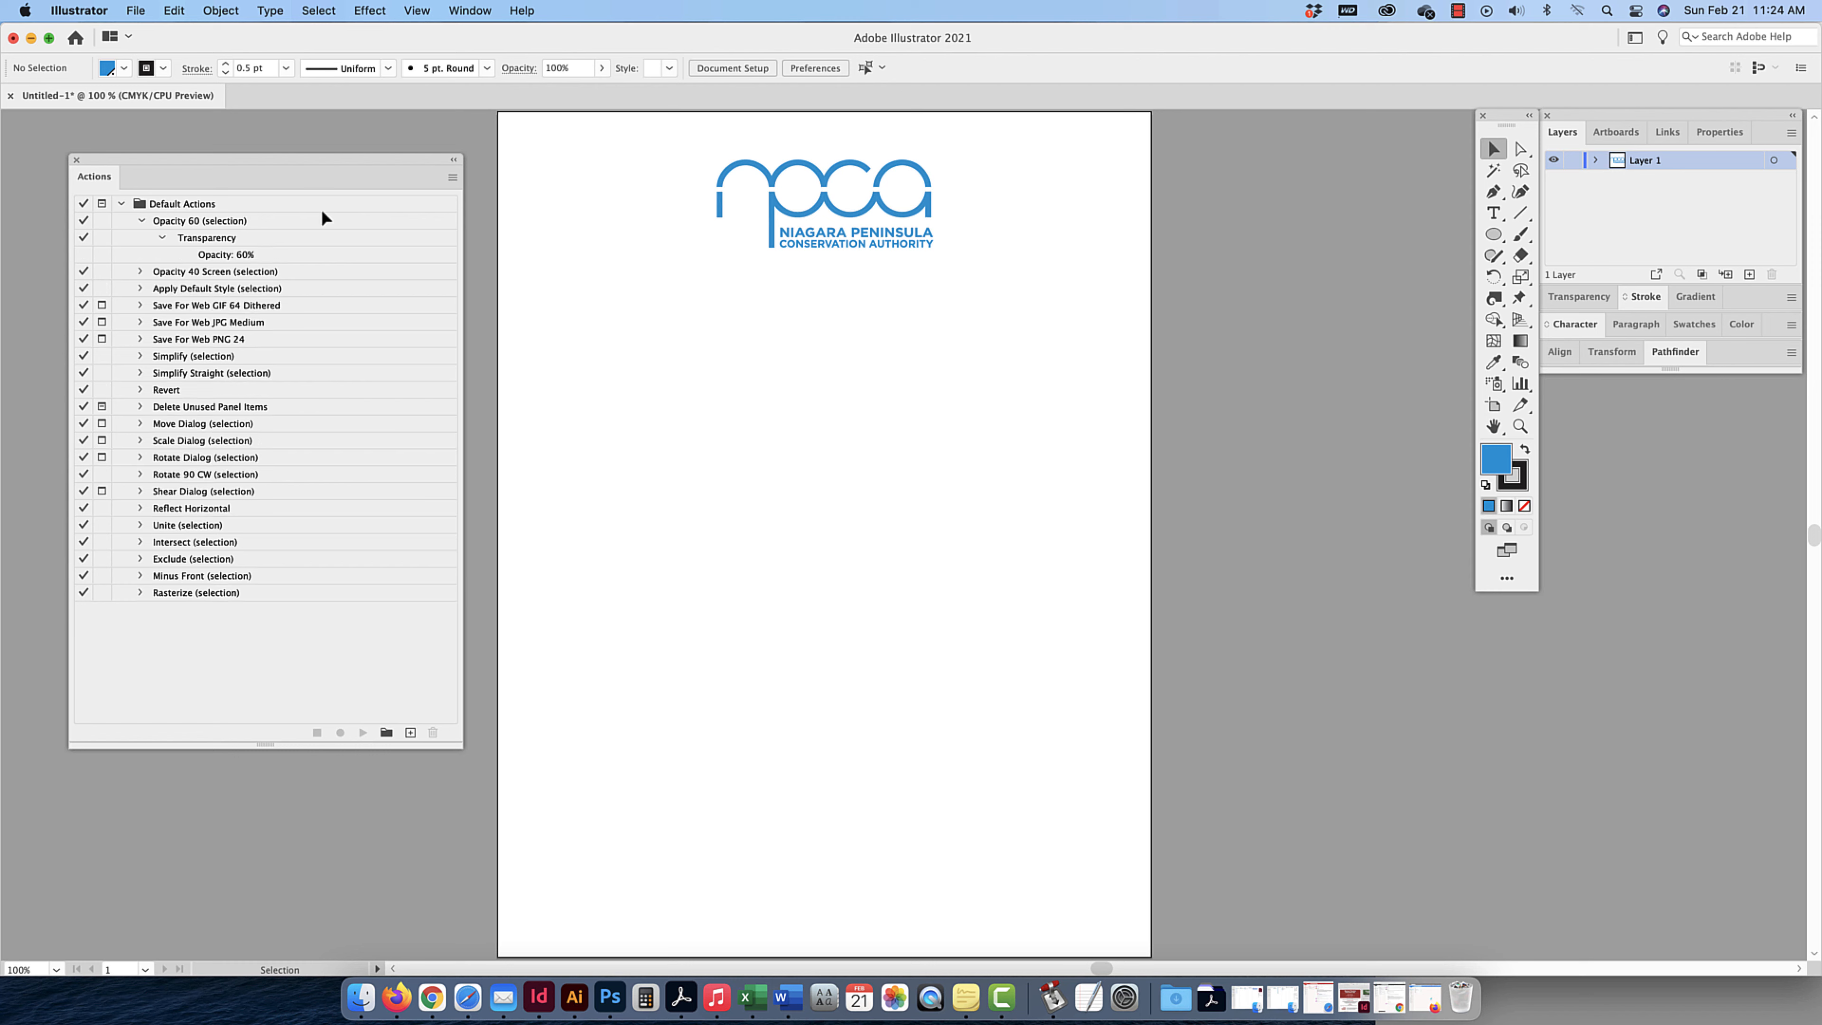
# - Select the whole logo and play the Opacity 60 action on it
pyautogui.moveTo(660, 150); pyautogui.dragTo(1040, 305)
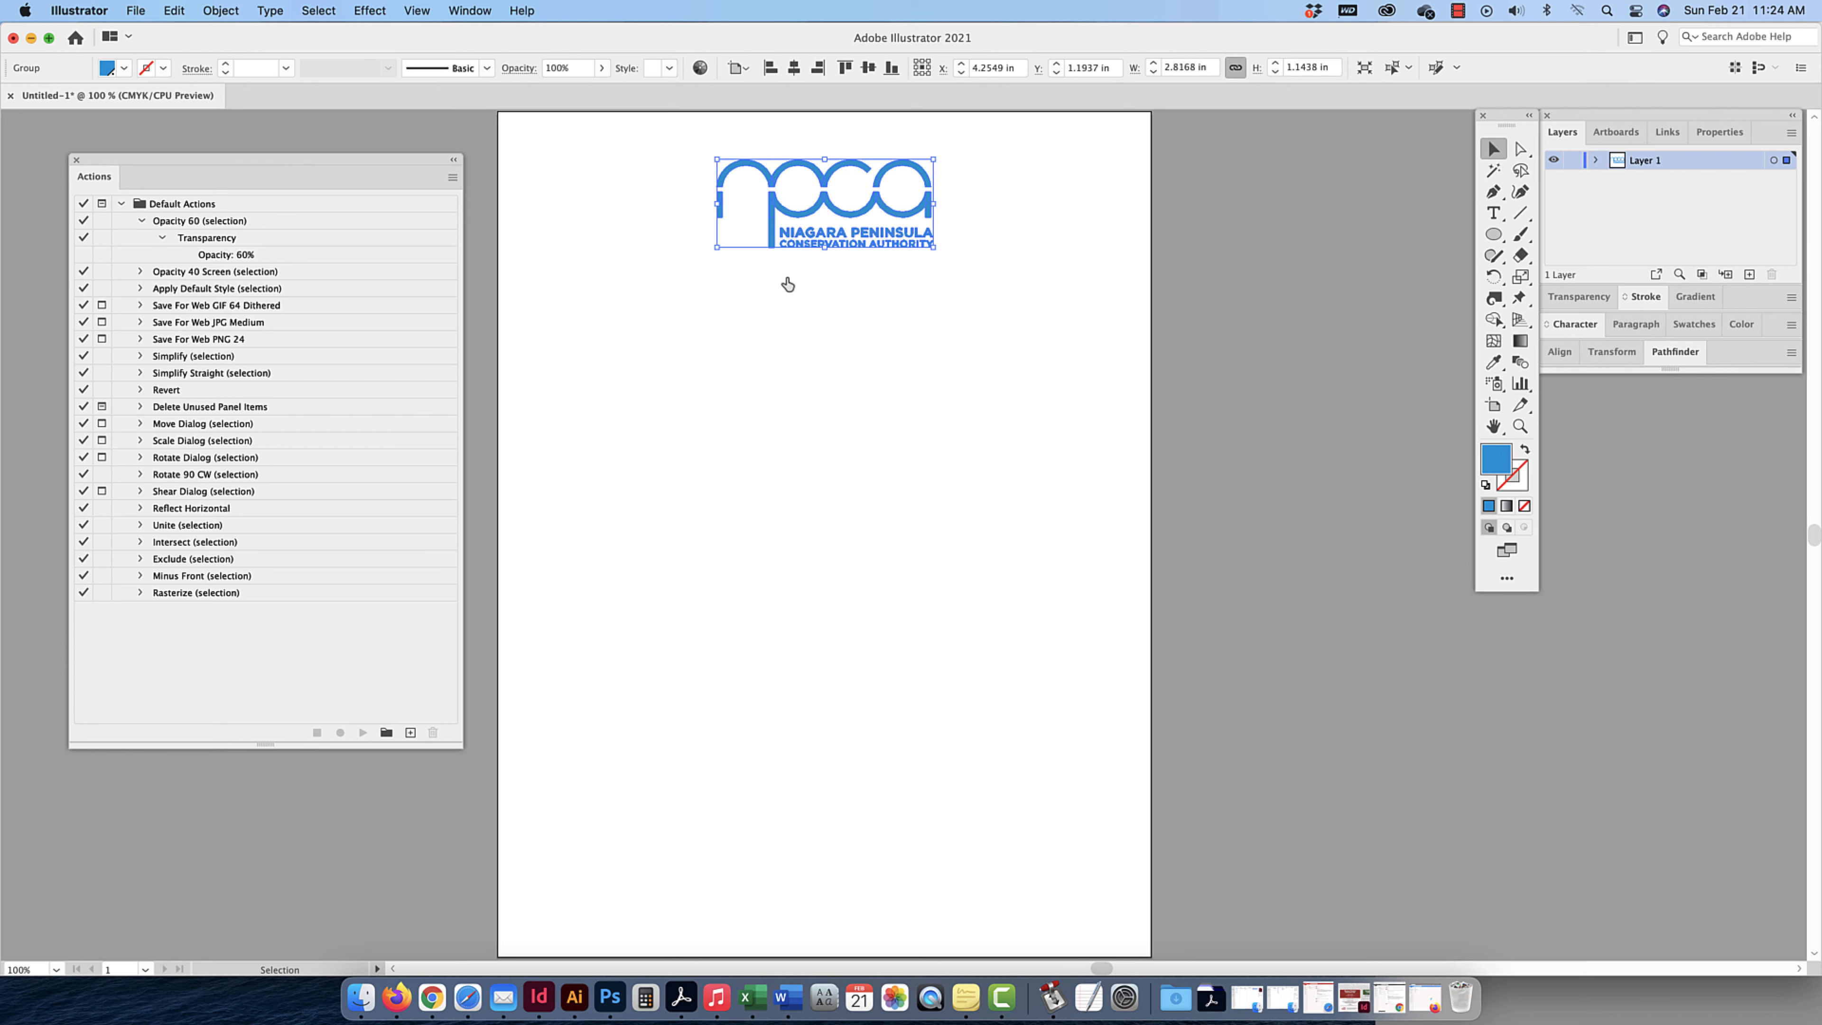
pyautogui.click(178, 226)
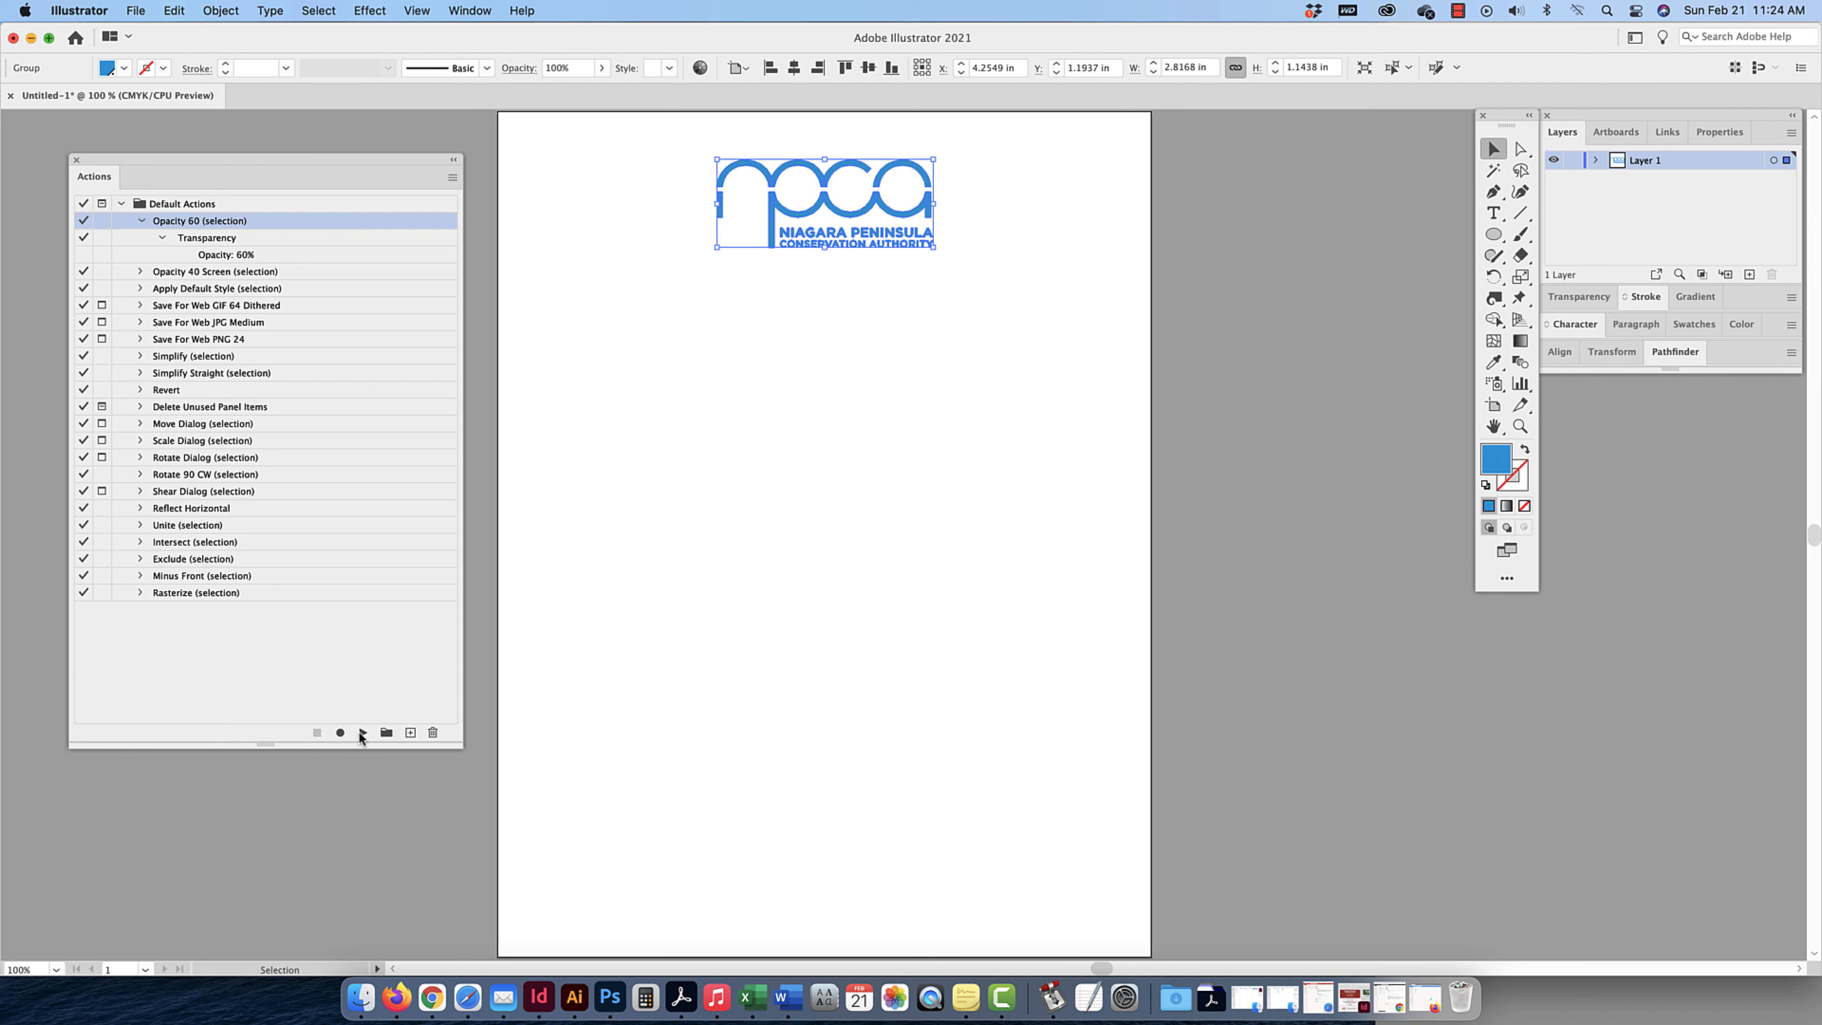
pyautogui.click(363, 733)
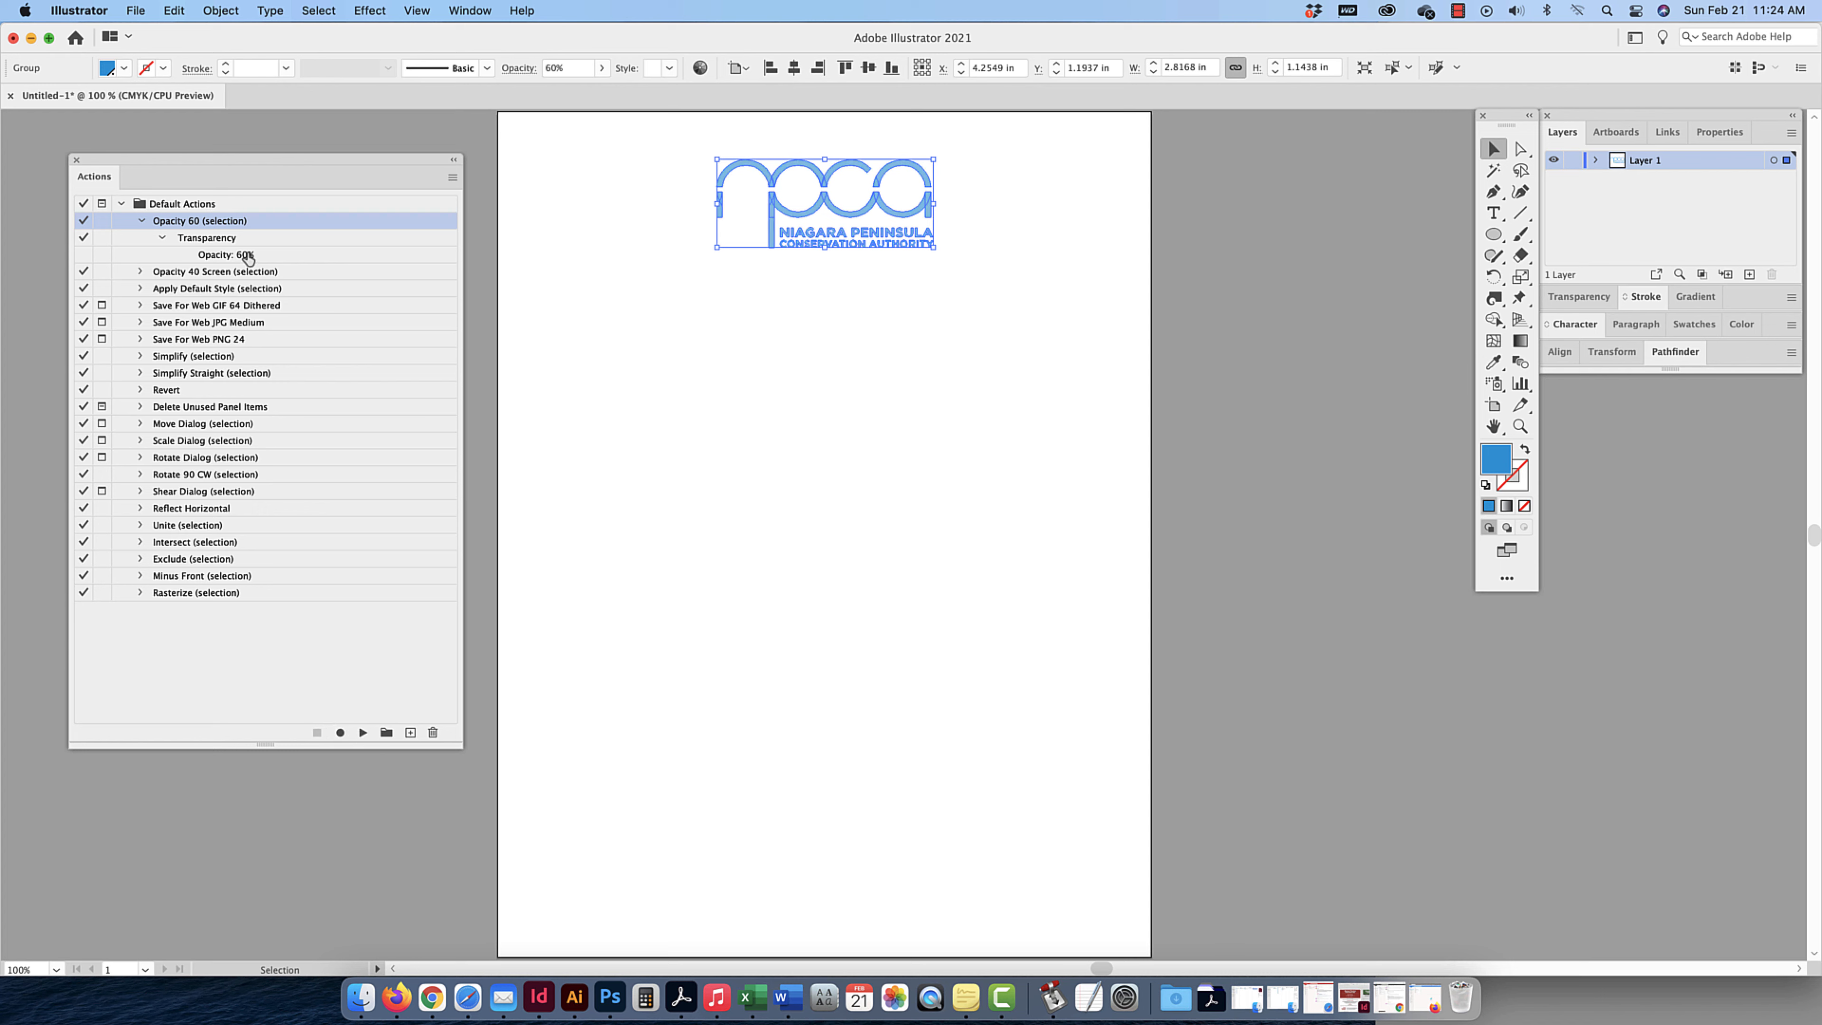
pyautogui.click(898, 316)
pyautogui.moveTo(891, 233); pyautogui.dragTo(1193, 242)
pyautogui.press('super+z')
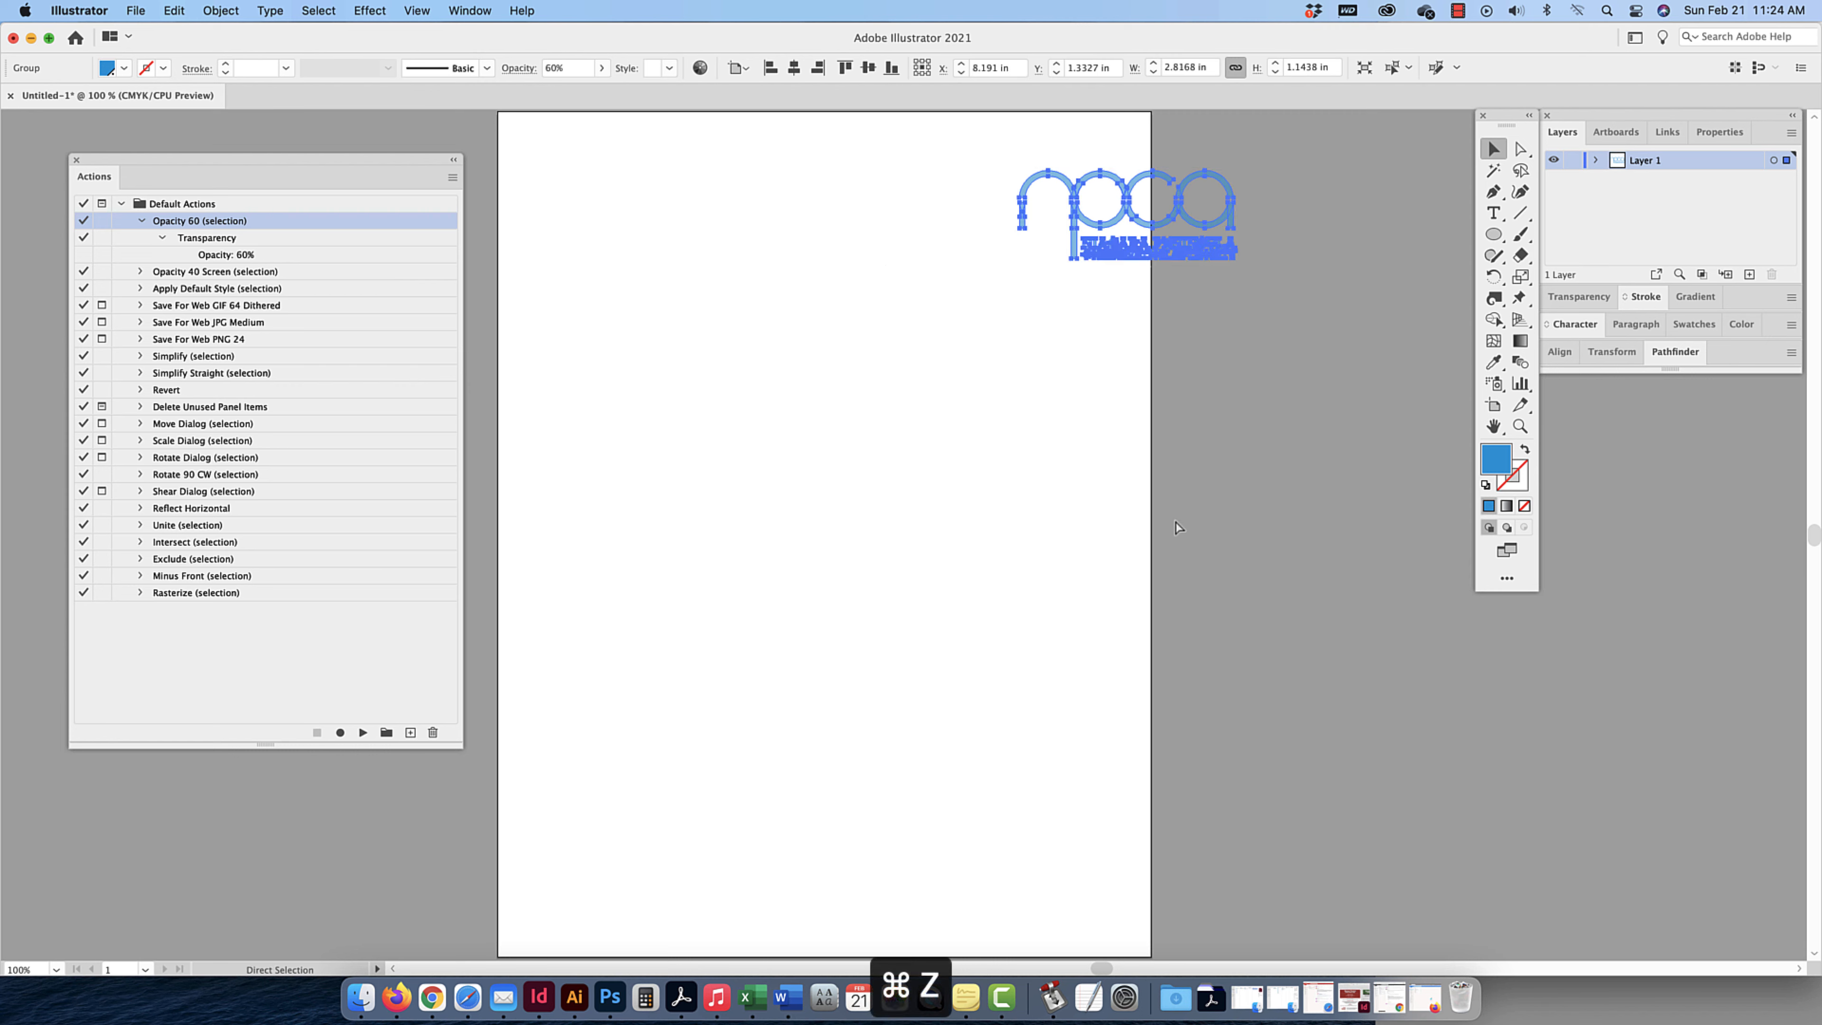
pyautogui.click(691, 332)
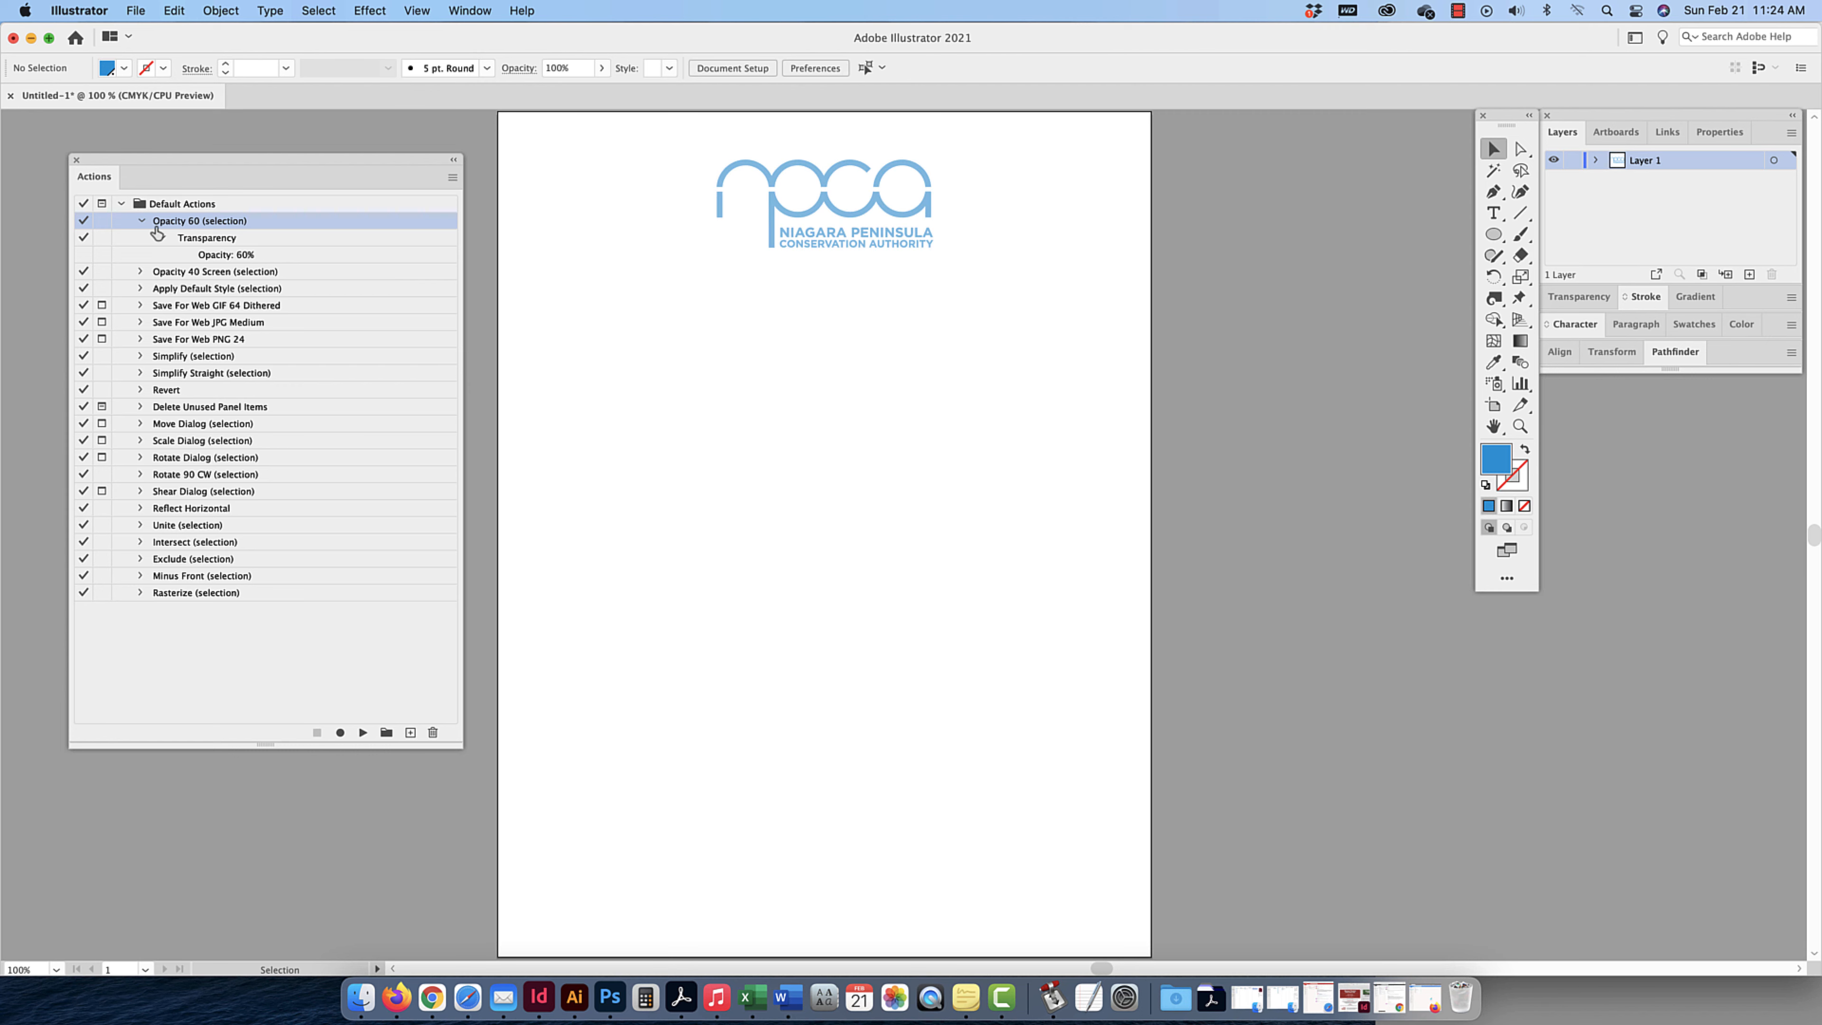
# - Undo the opacity change on the logo and collapse the Opacity 60 action and the Default Actions set
pyautogui.click(141, 220)
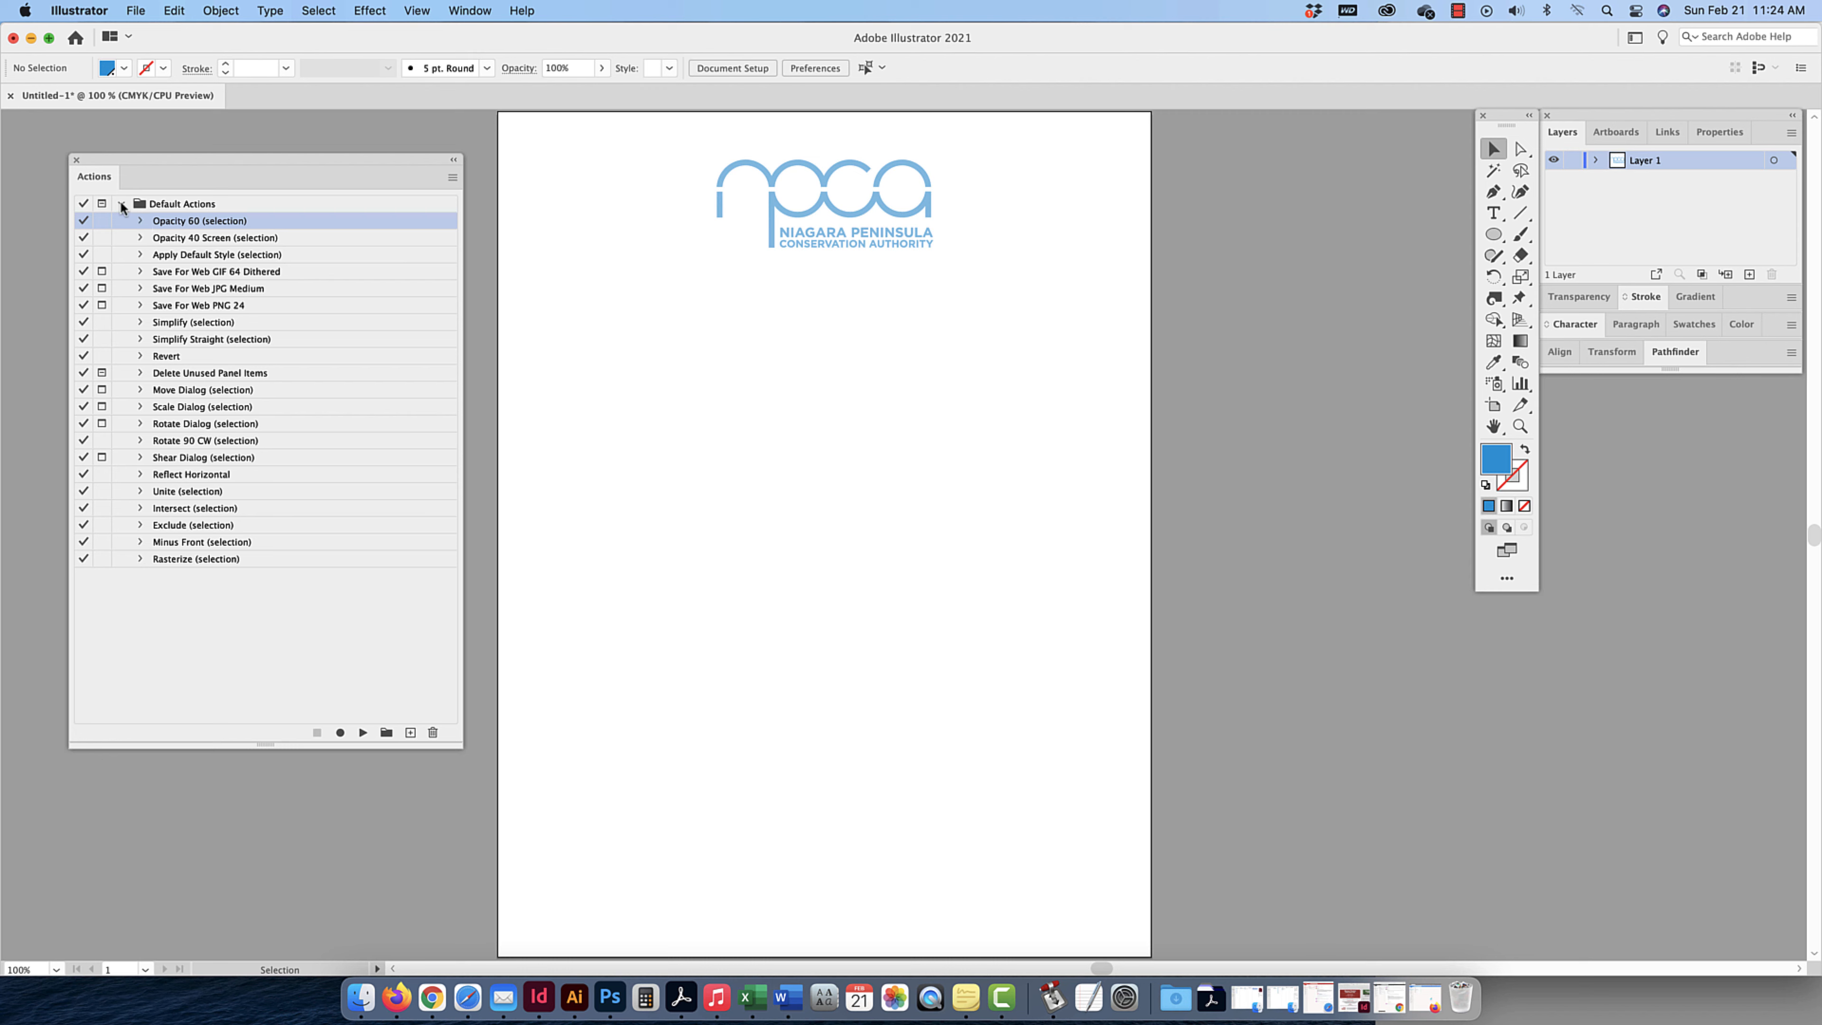
pyautogui.press('super+z')
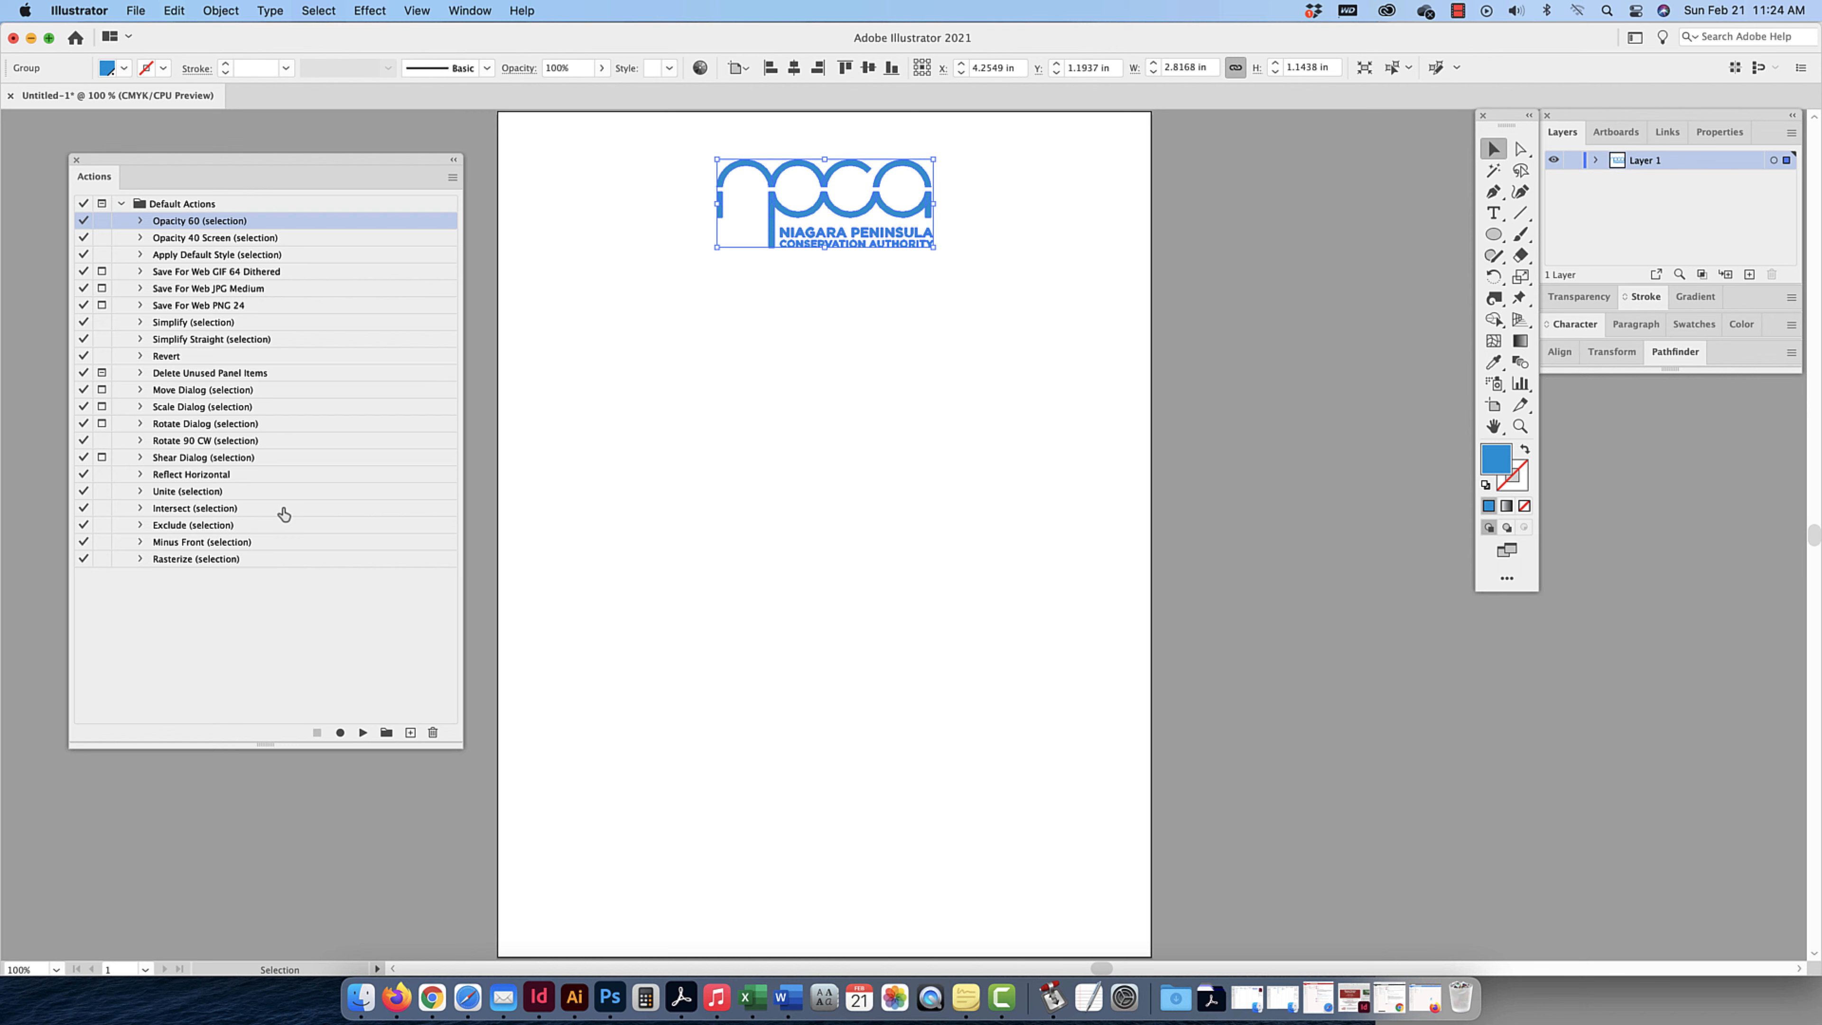
pyautogui.click(121, 204)
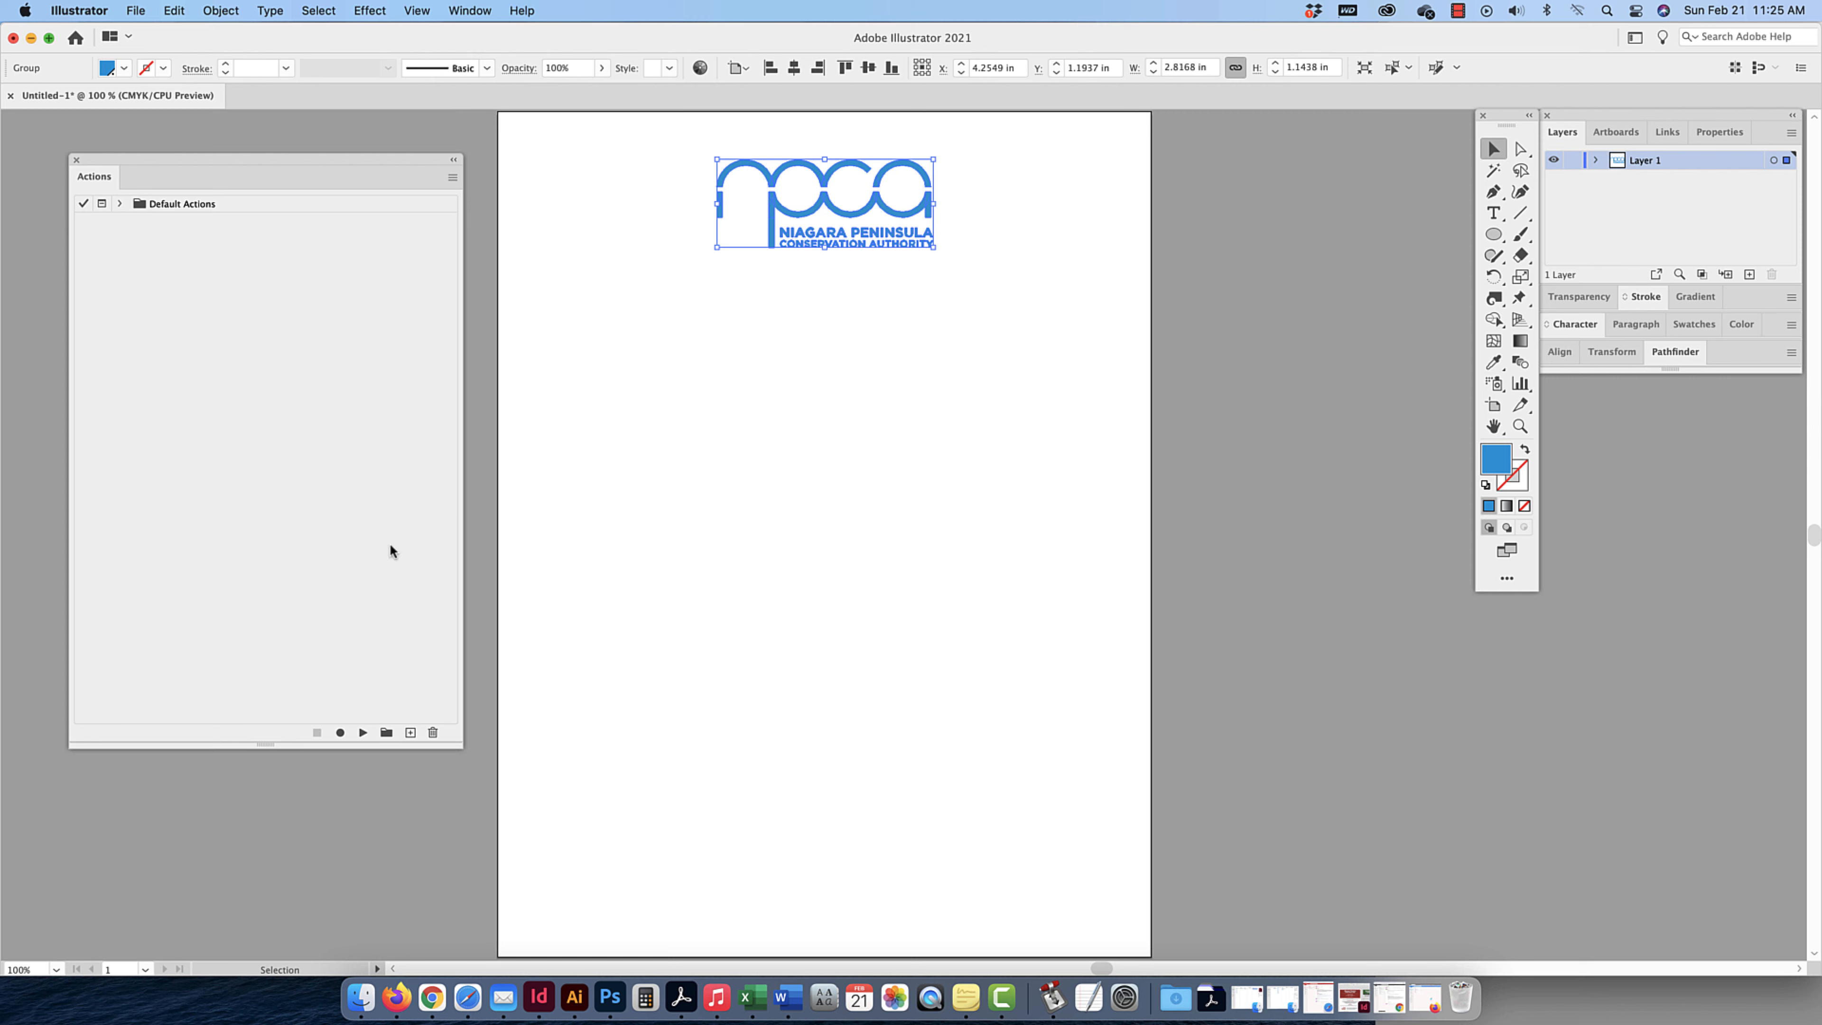
# - Create a new action set named mine
pyautogui.click(452, 177)
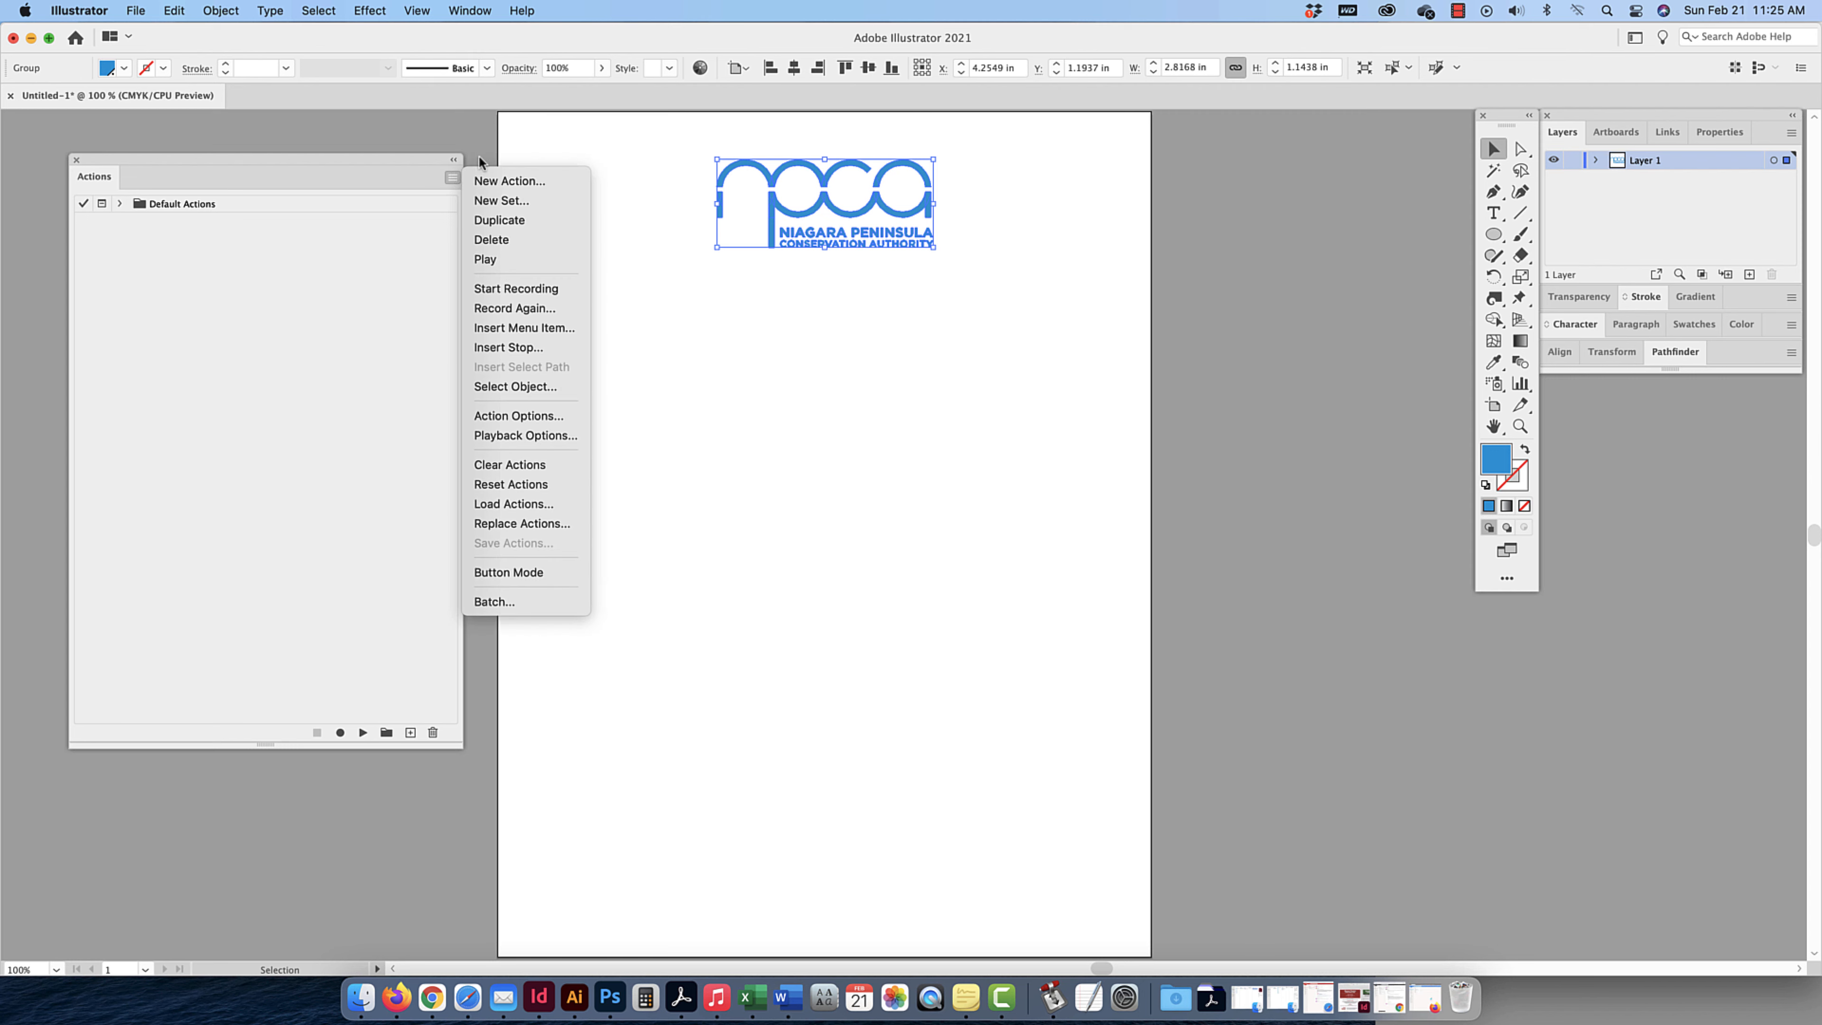
pyautogui.press('Down')
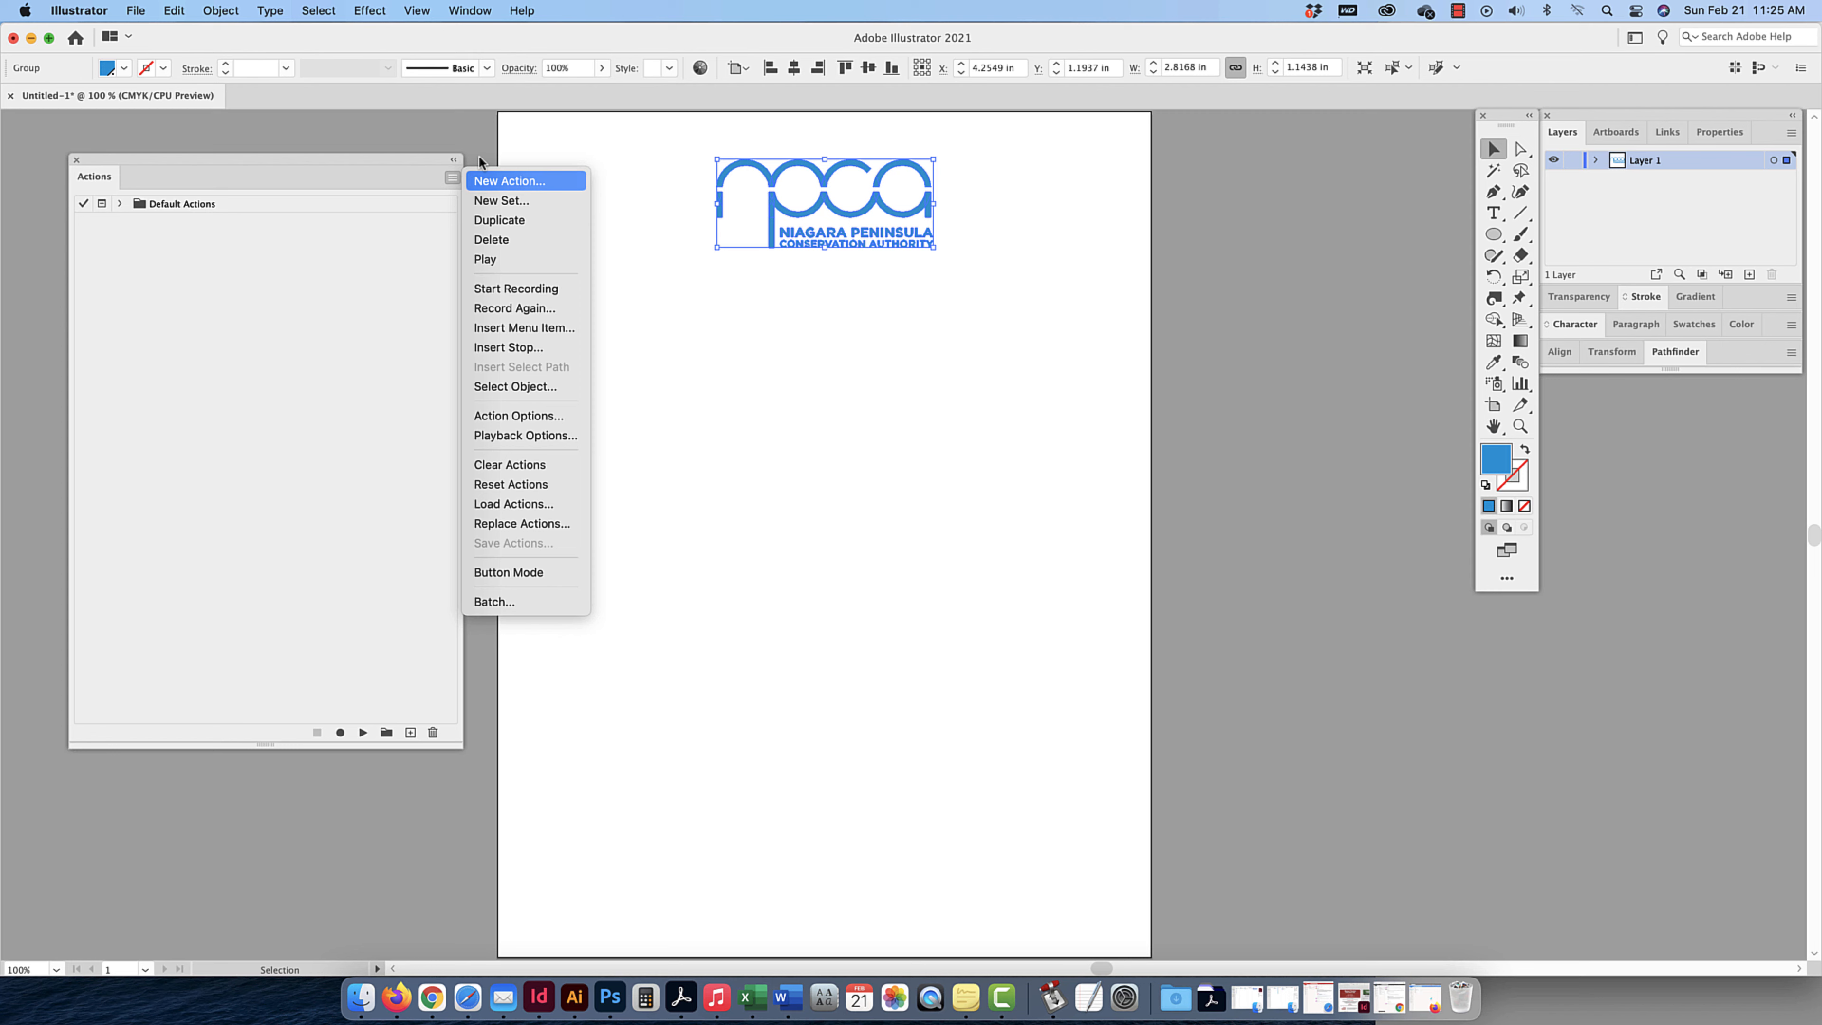
pyautogui.click(505, 202)
pyautogui.write('mine')
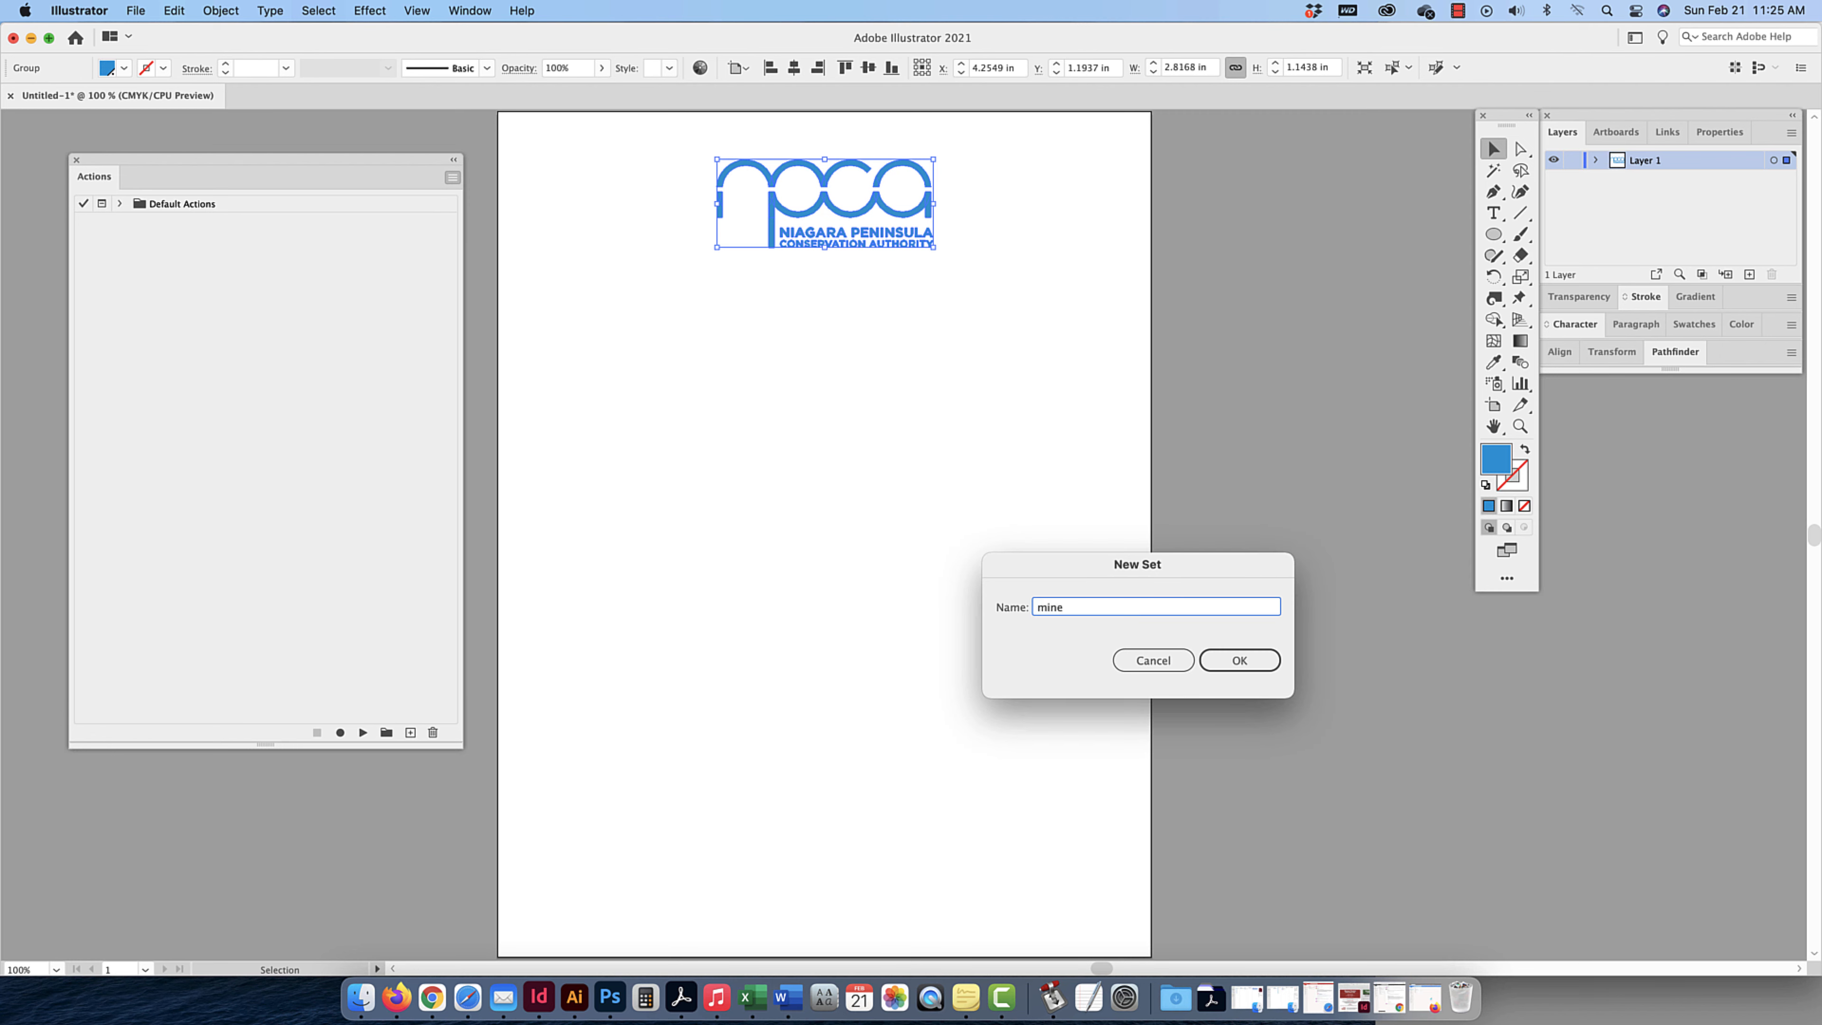
pyautogui.press('Return')
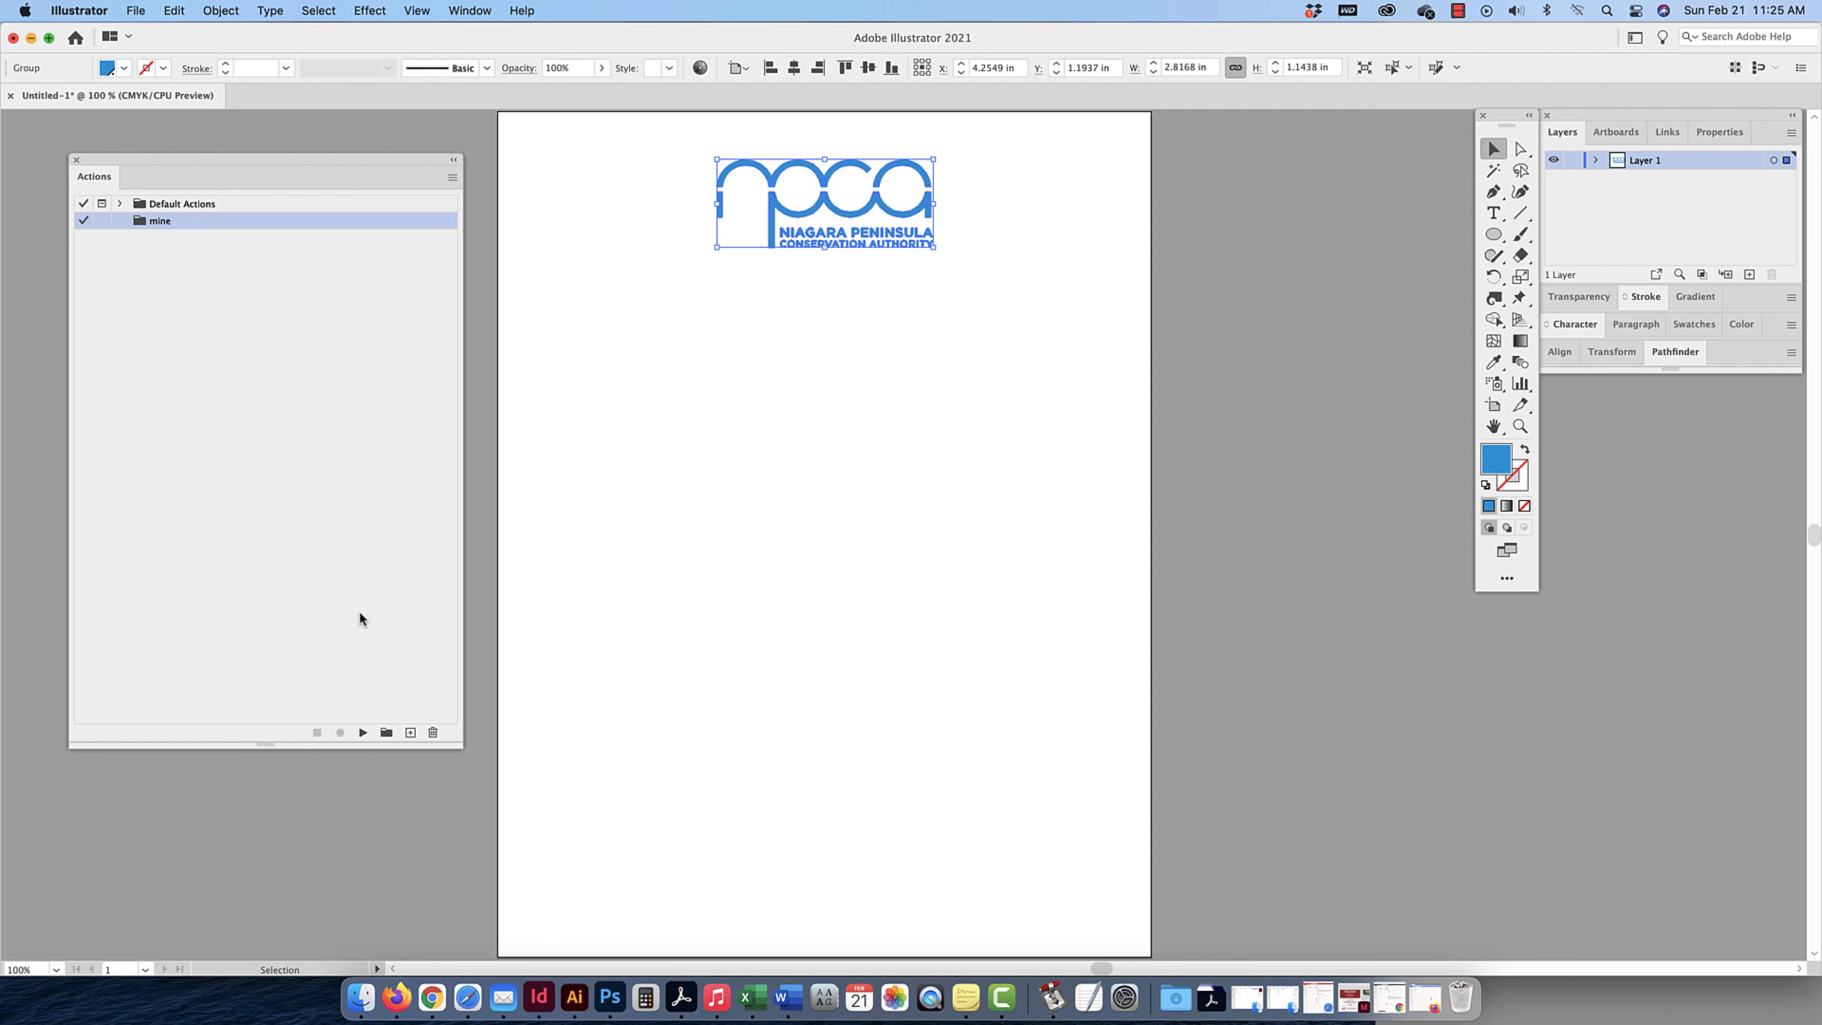
# - Create an action named scale in the mine set with function key Shift+F1 and color Red, and start recording it
pyautogui.click(410, 732)
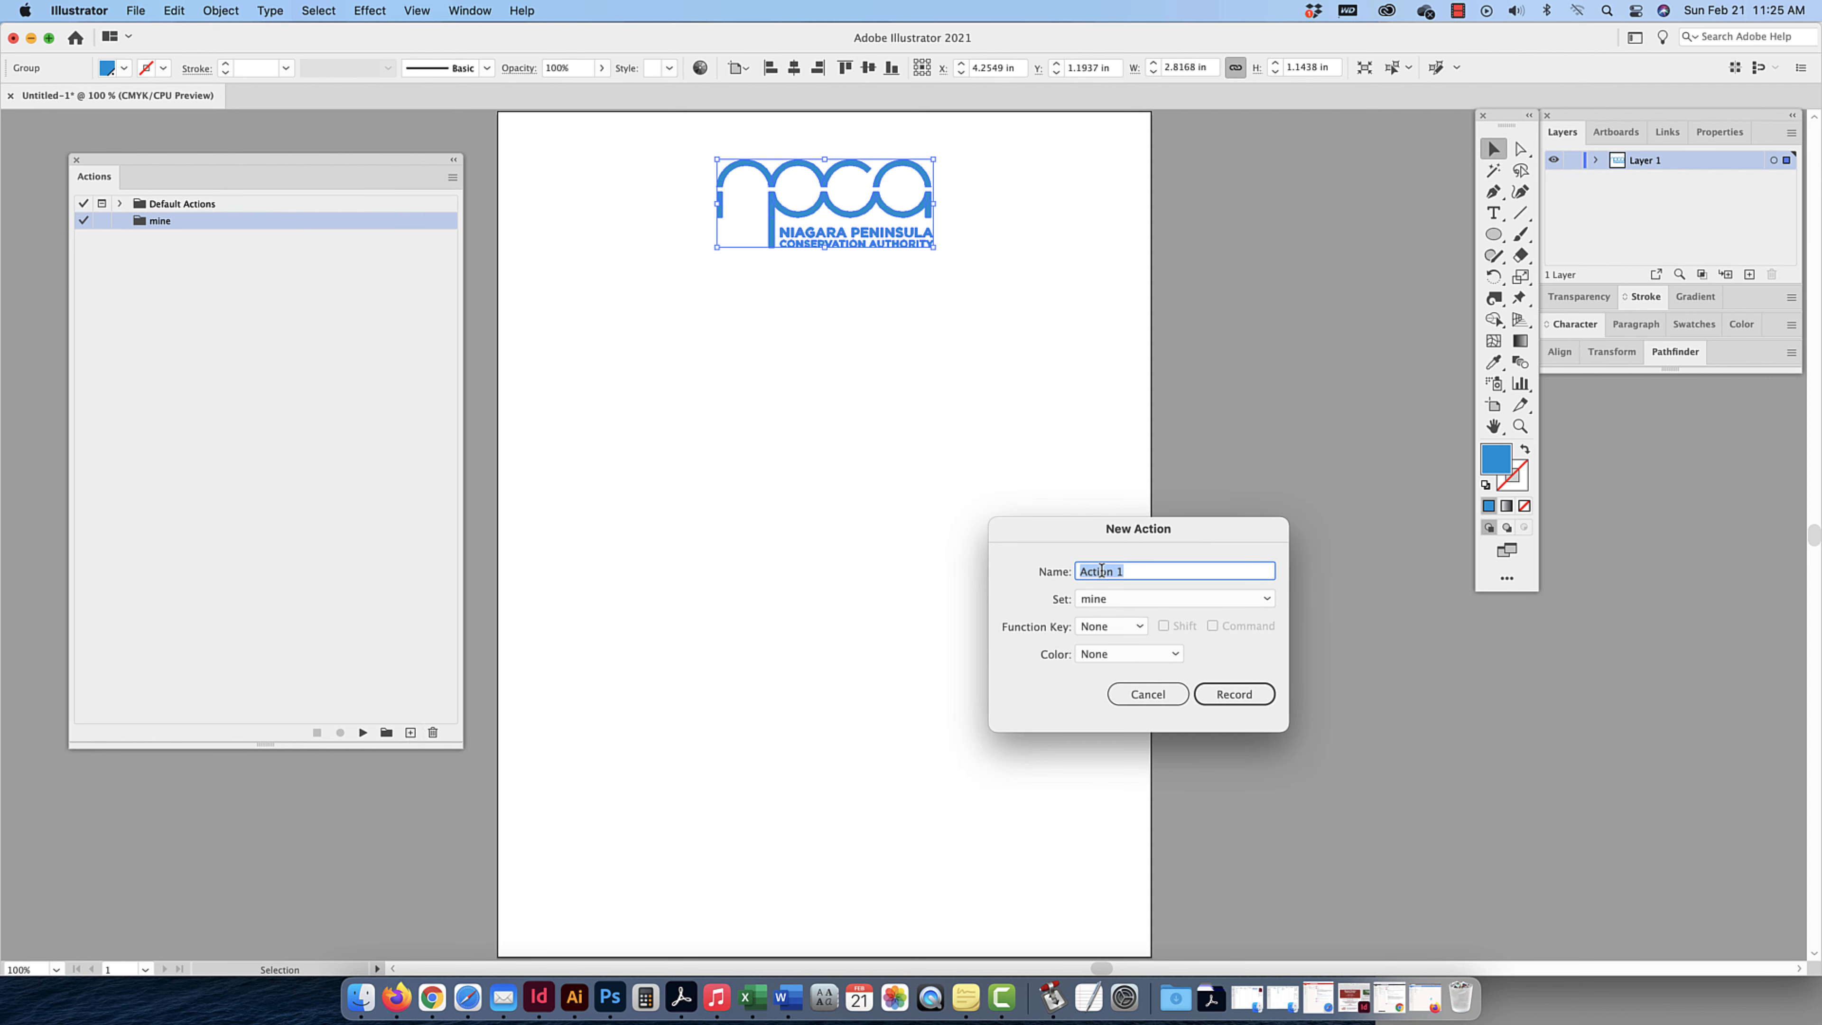
pyautogui.write('scale')
pyautogui.click(1116, 623)
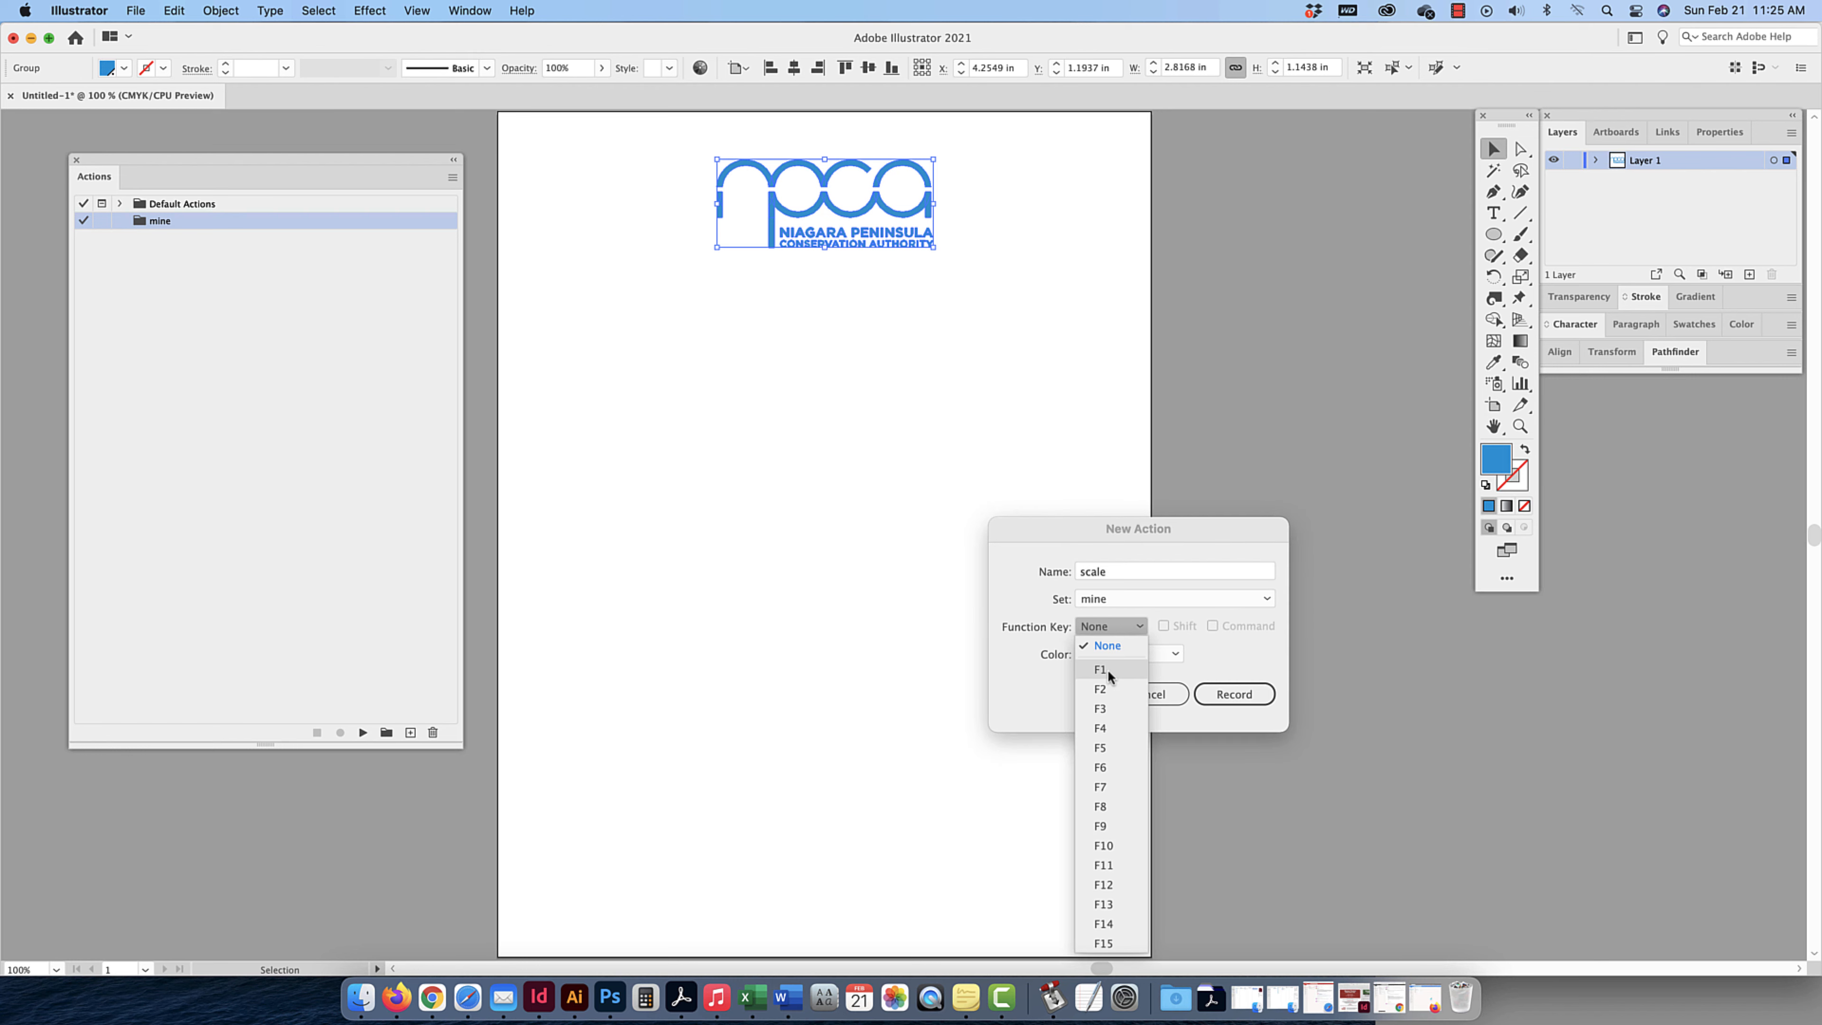
pyautogui.click(1107, 670)
pyautogui.click(1163, 623)
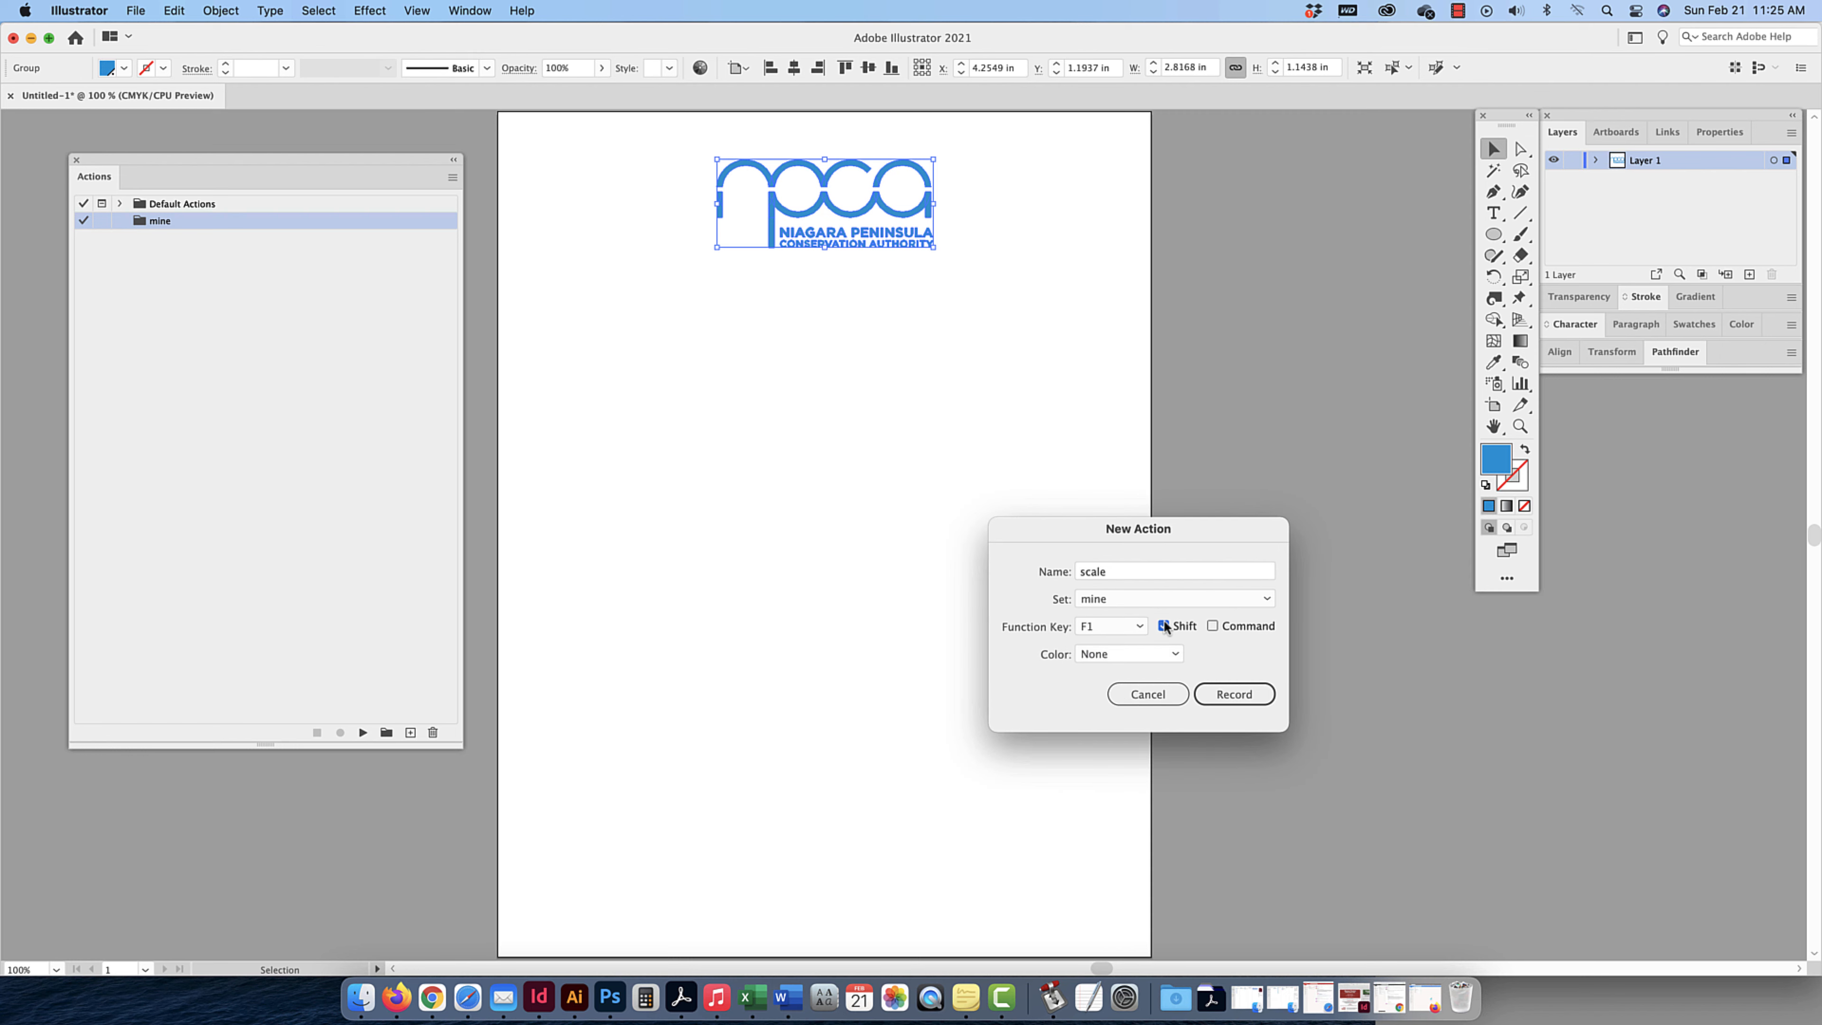
pyautogui.click(1118, 654)
pyautogui.click(1119, 696)
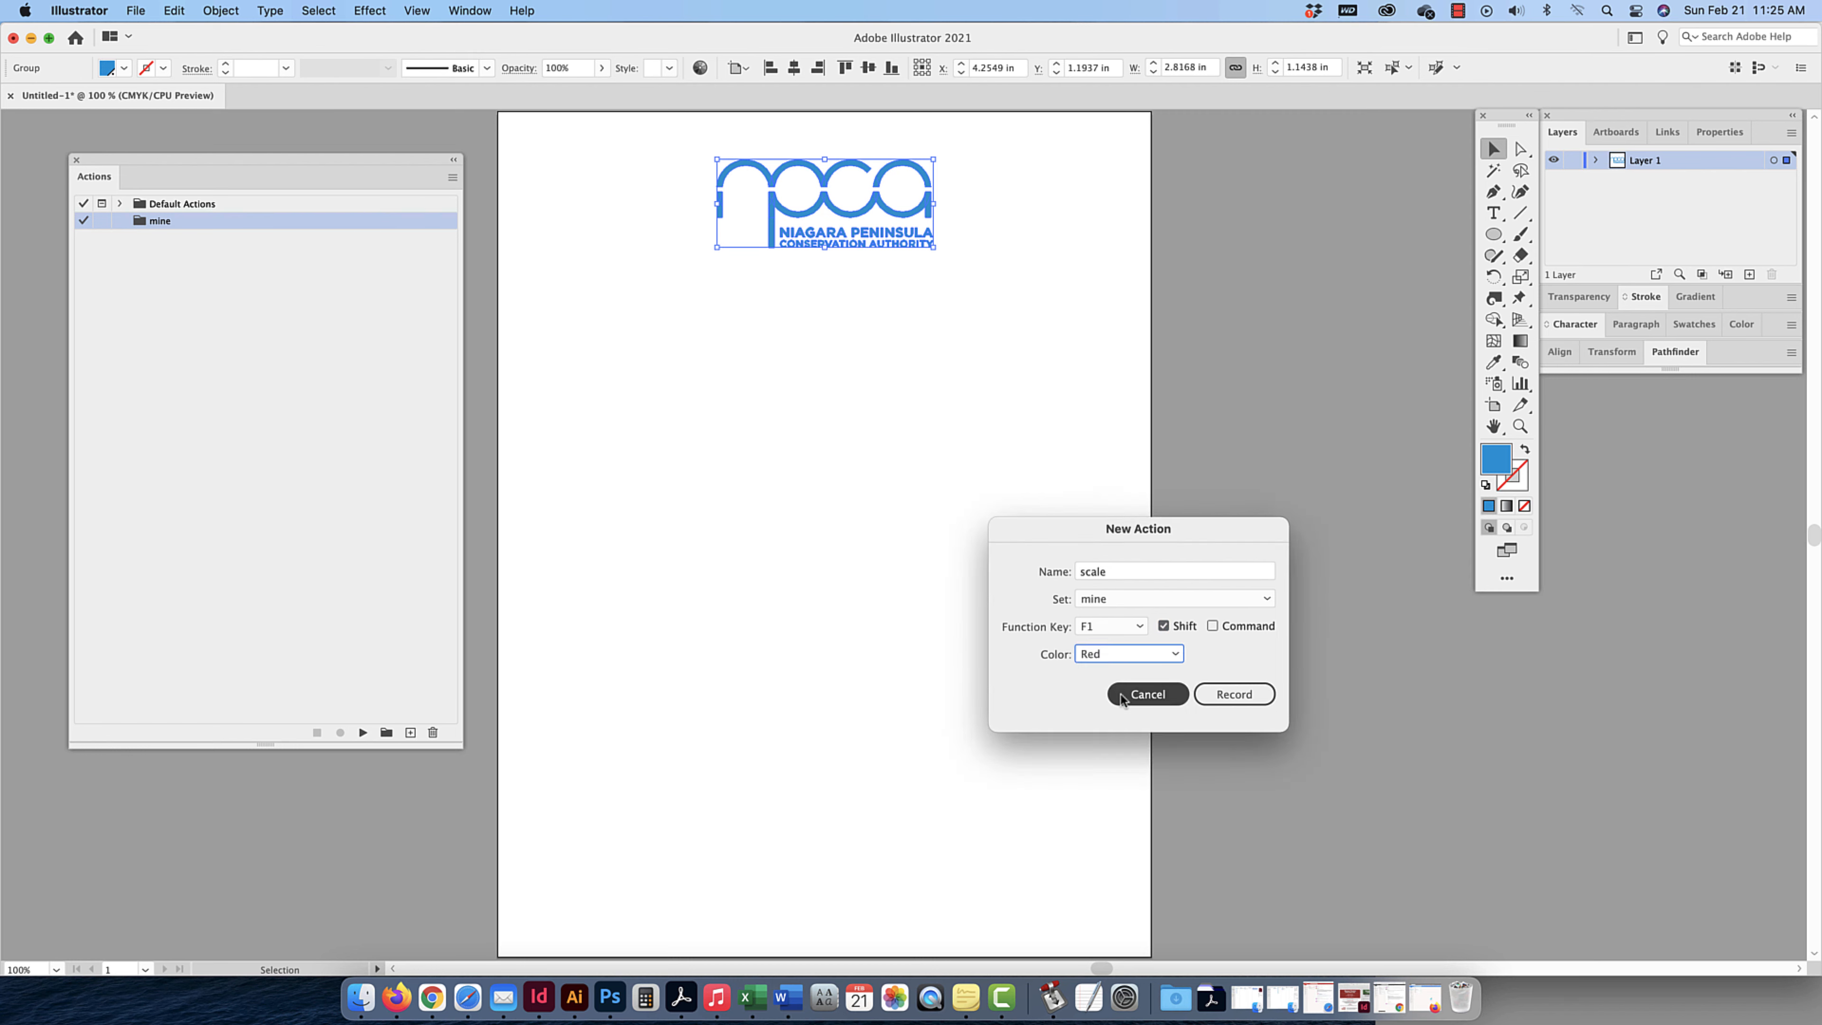
pyautogui.click(1235, 694)
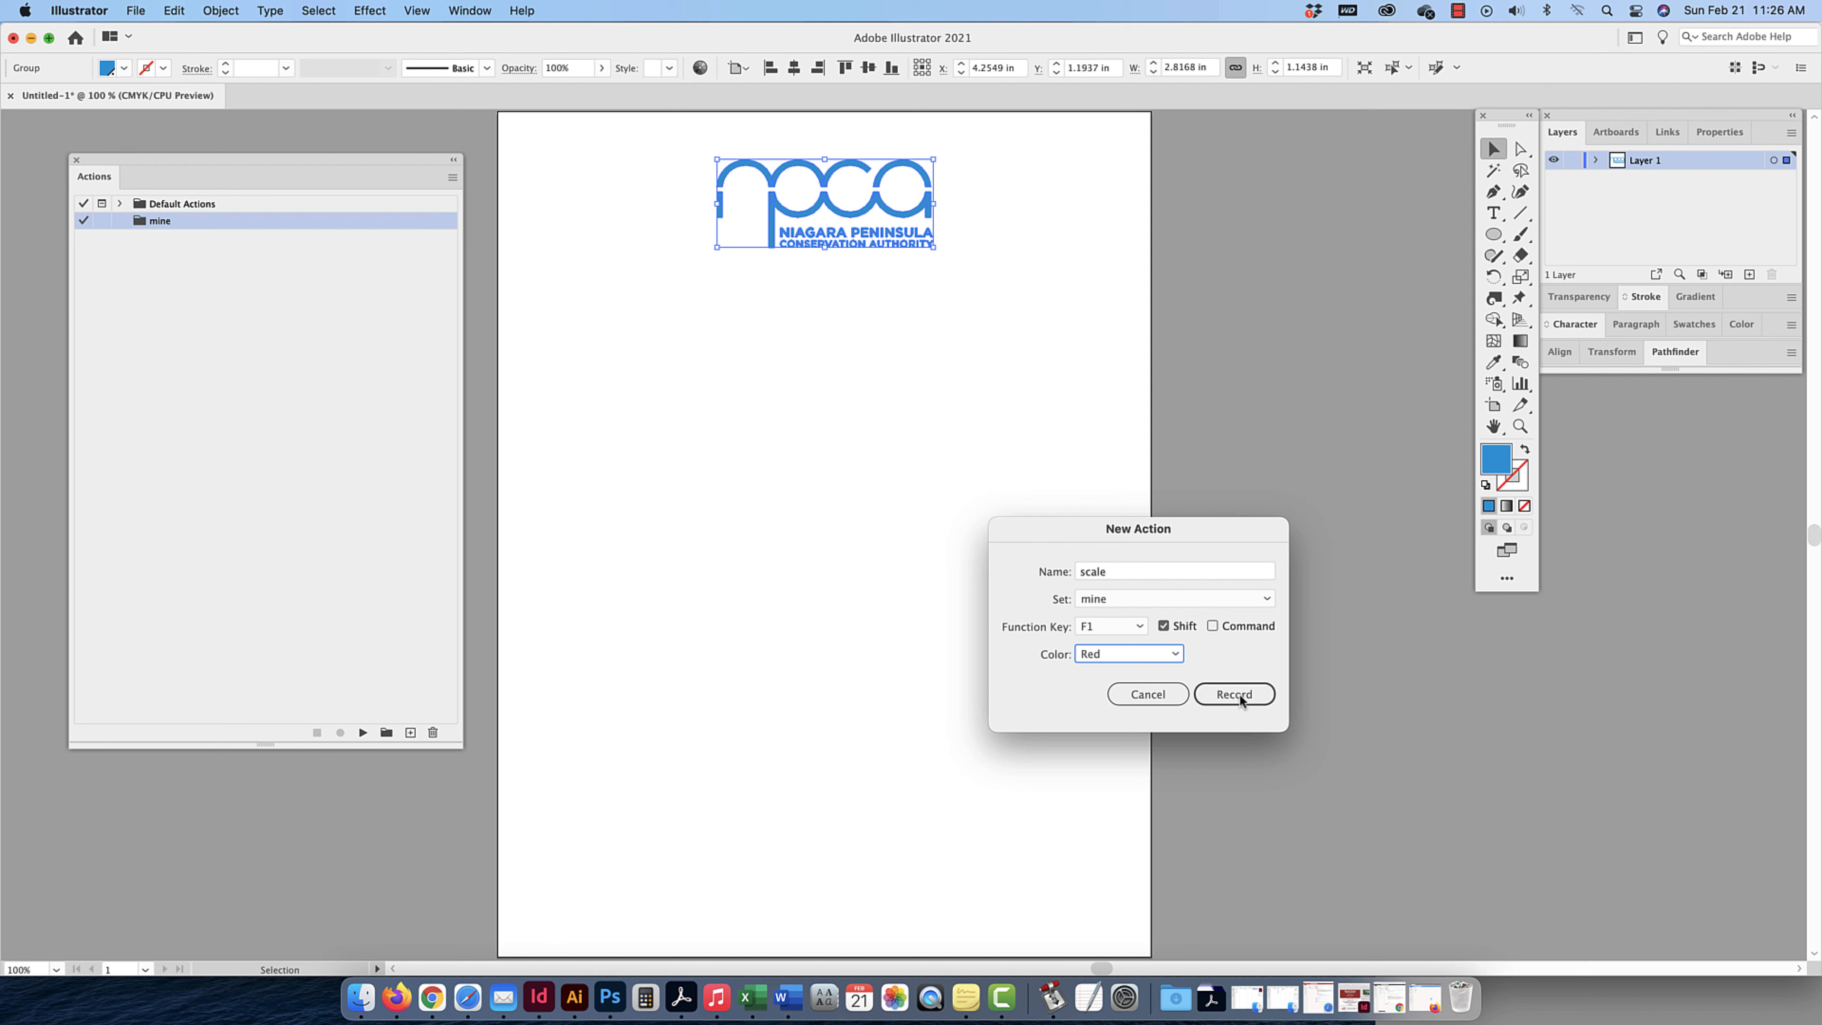
pyautogui.click(1241, 696)
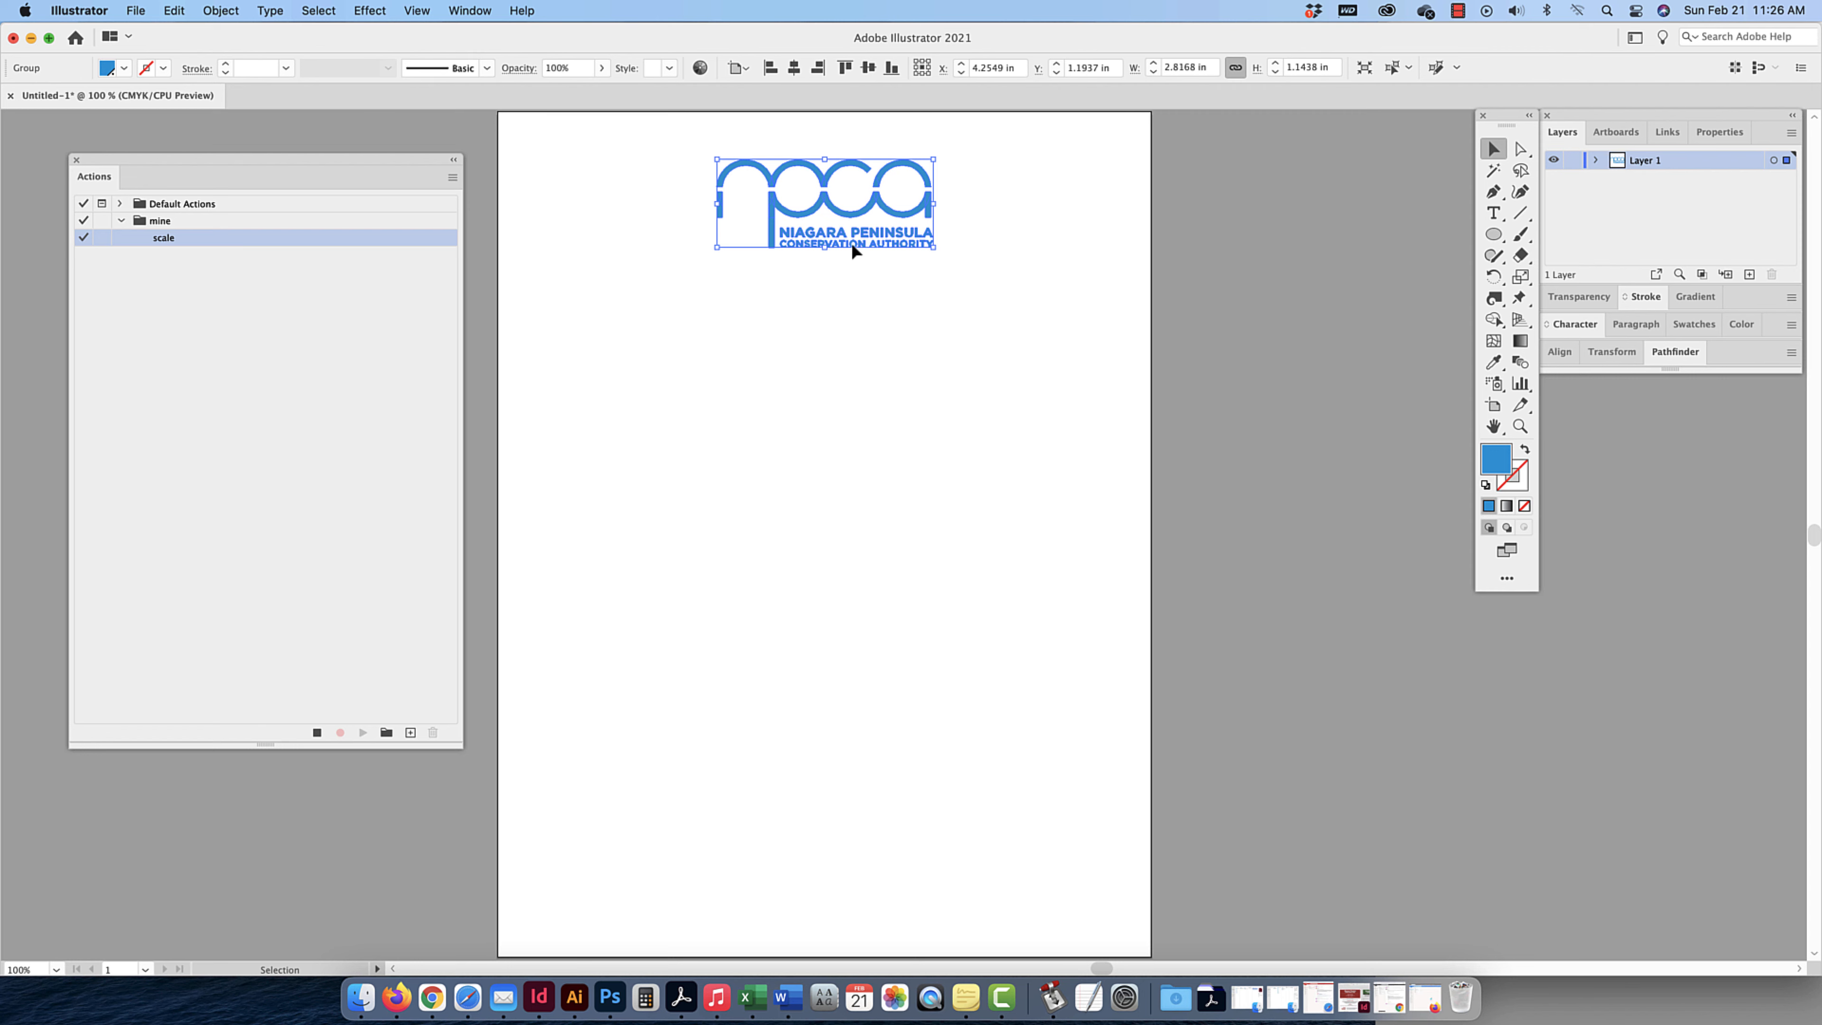
# - Record copying the selected logo and pasting the copy in front
pyautogui.hscroll(-1, 852, 244)
pyautogui.hscroll(-2, 854, 250)
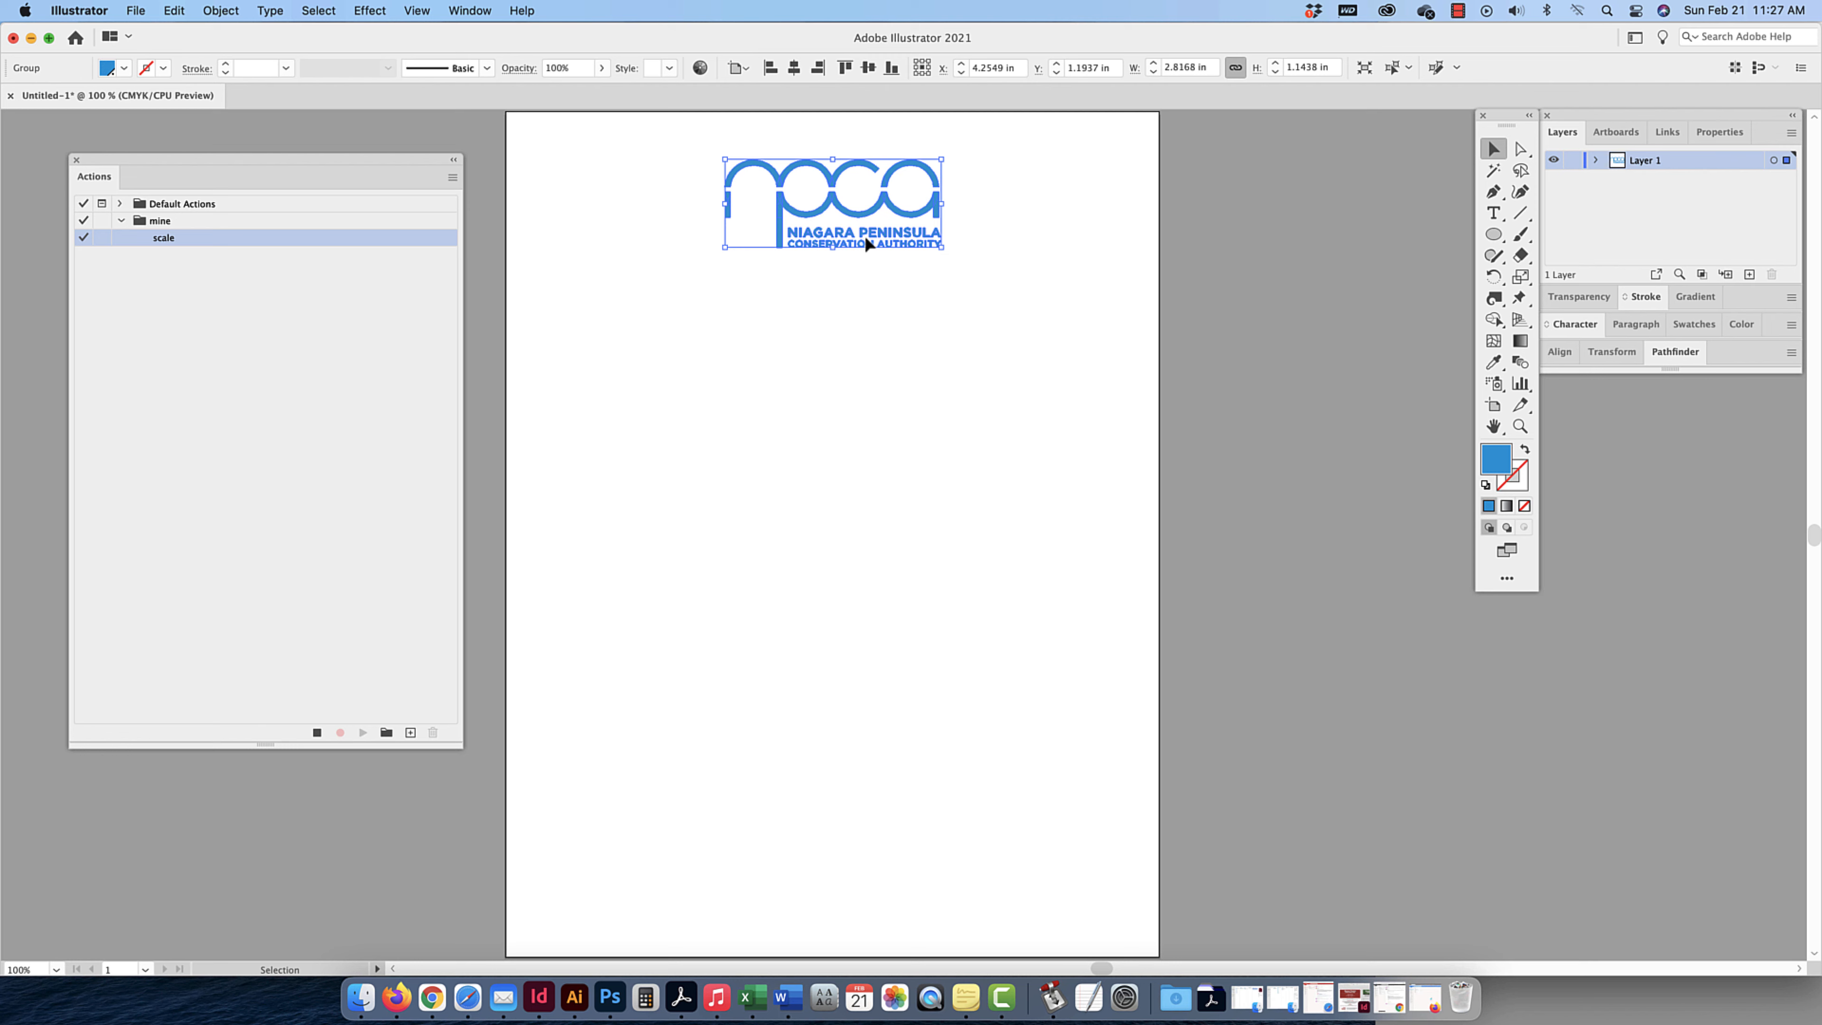
pyautogui.press('super+c')
pyautogui.press('super+f')
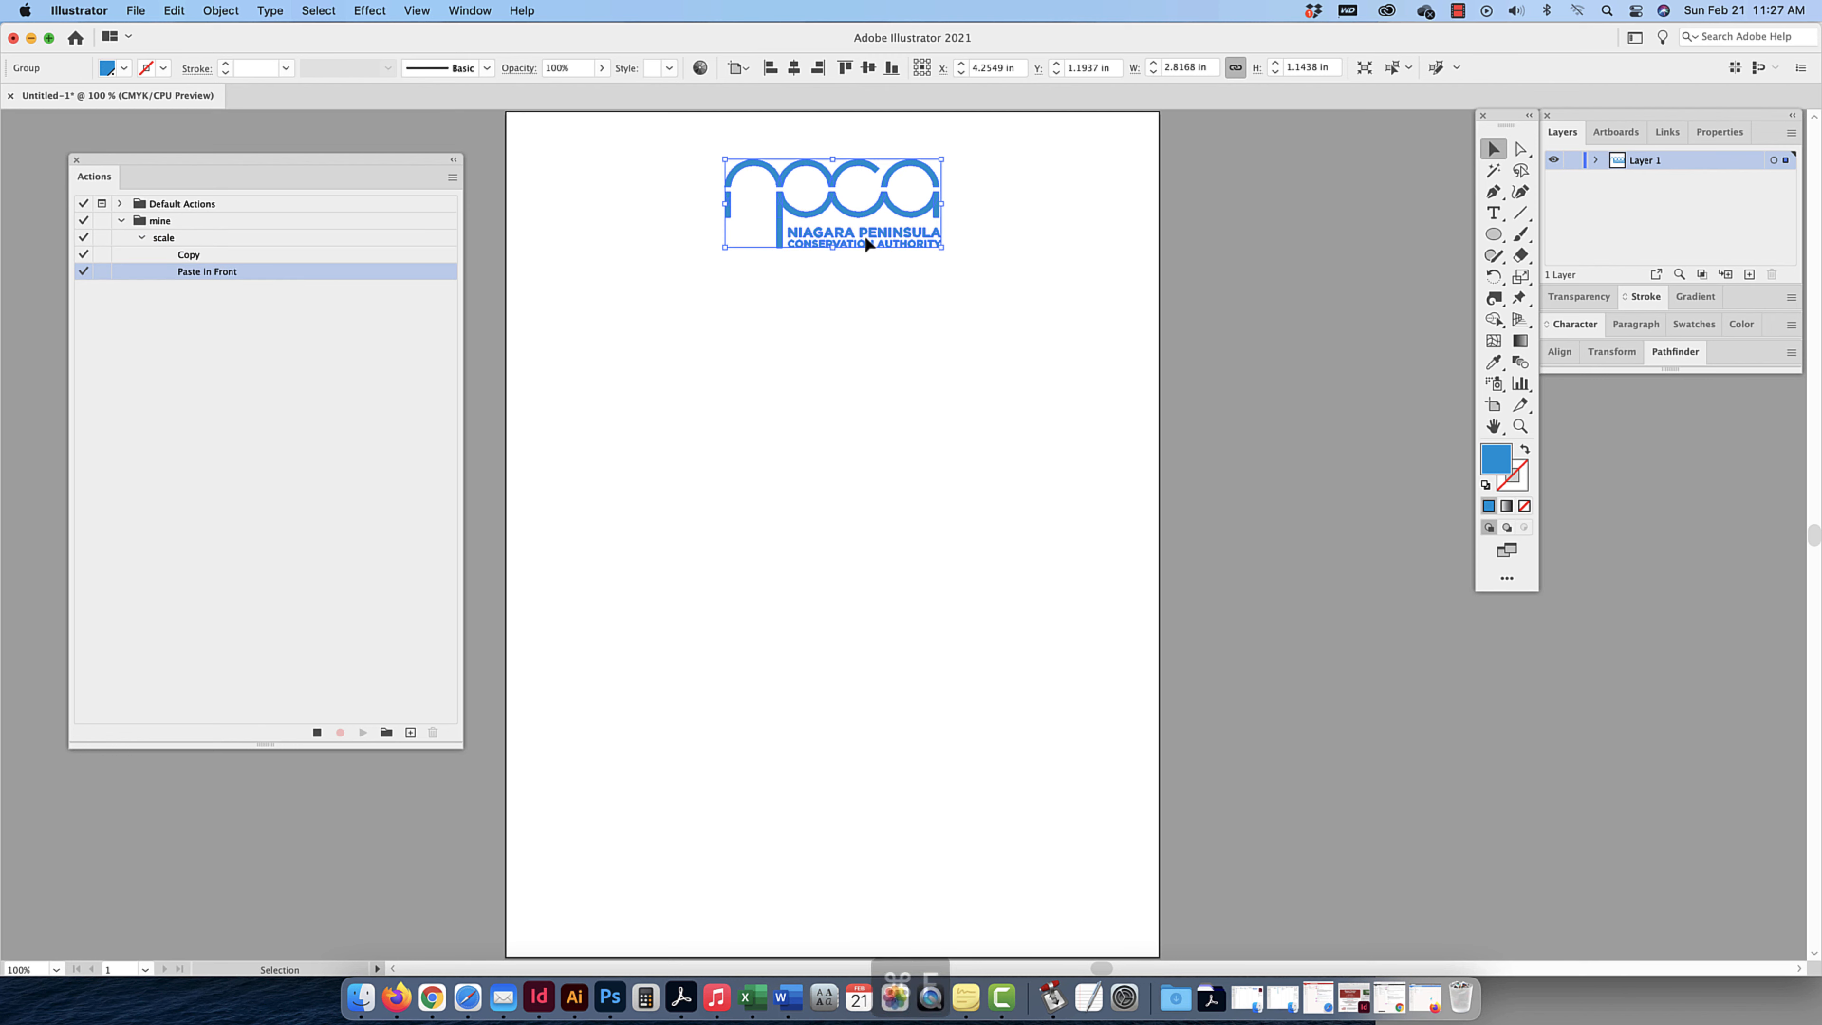
pyautogui.click(174, 10)
pyautogui.press('Down')
pyautogui.press('Down')
pyautogui.press('Down')
pyautogui.press('Down')
pyautogui.press('Down')
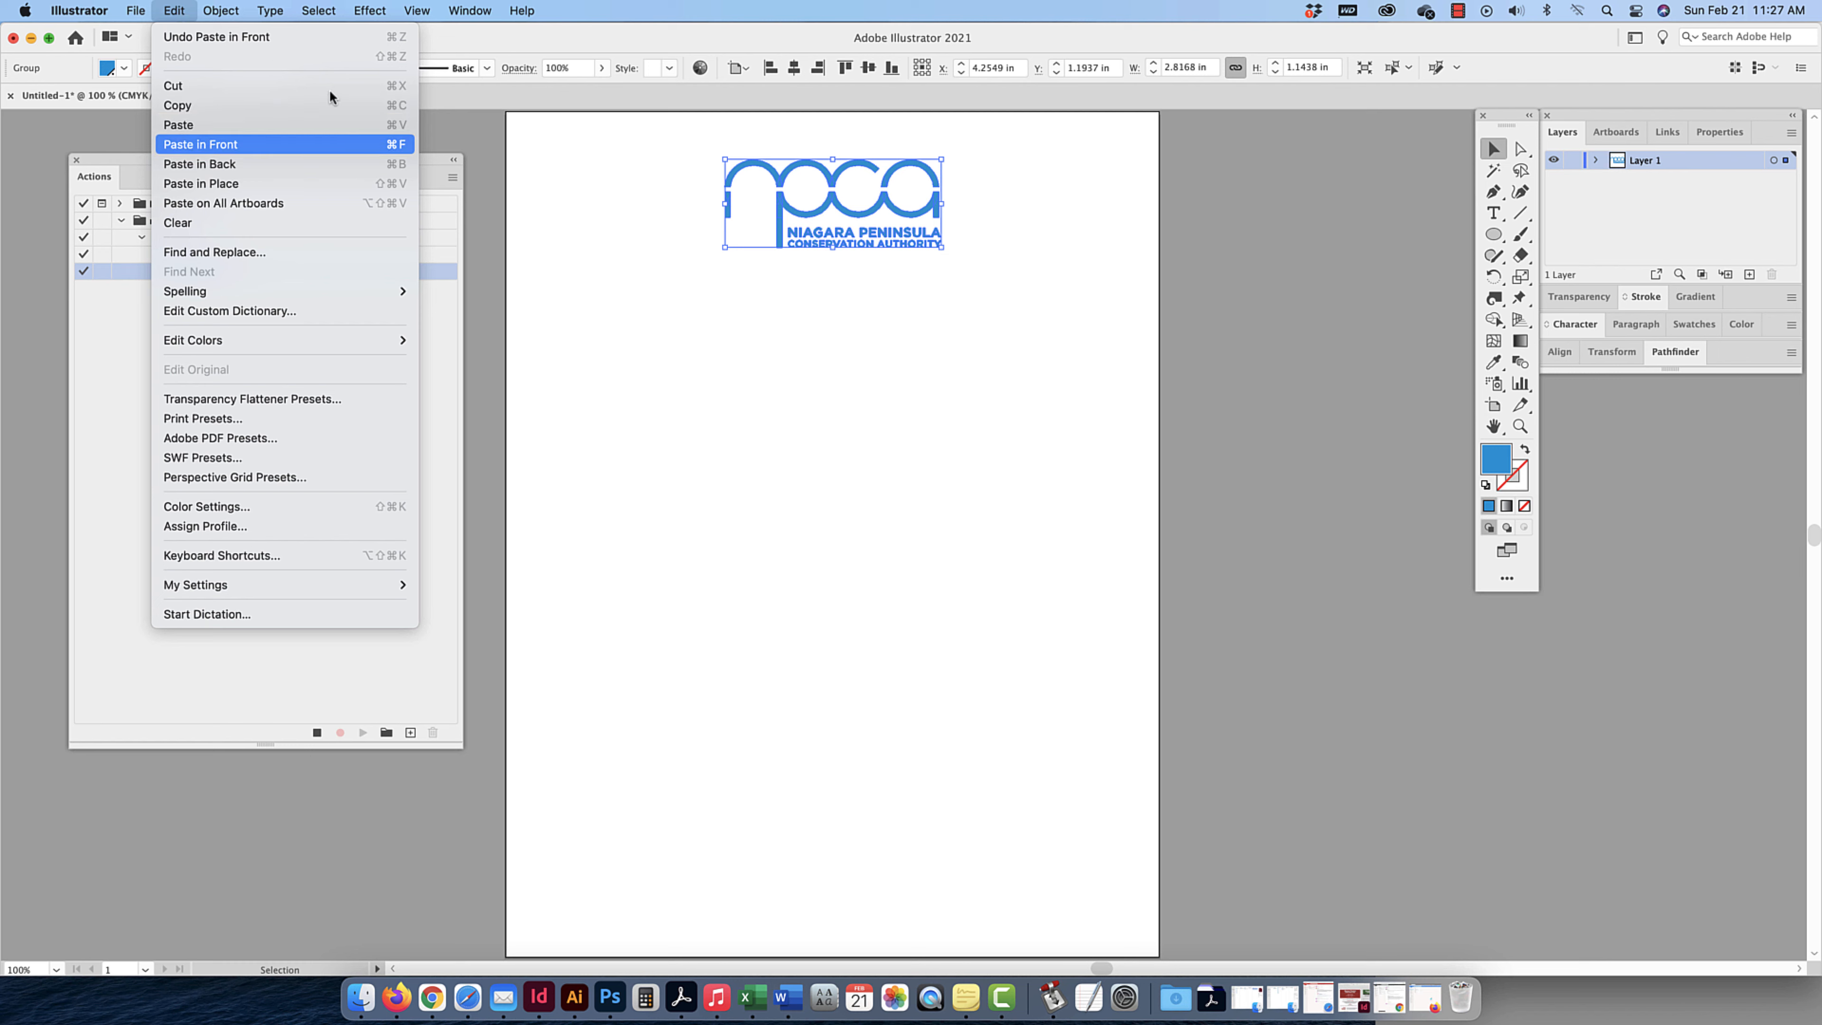
pyautogui.click(868, 379)
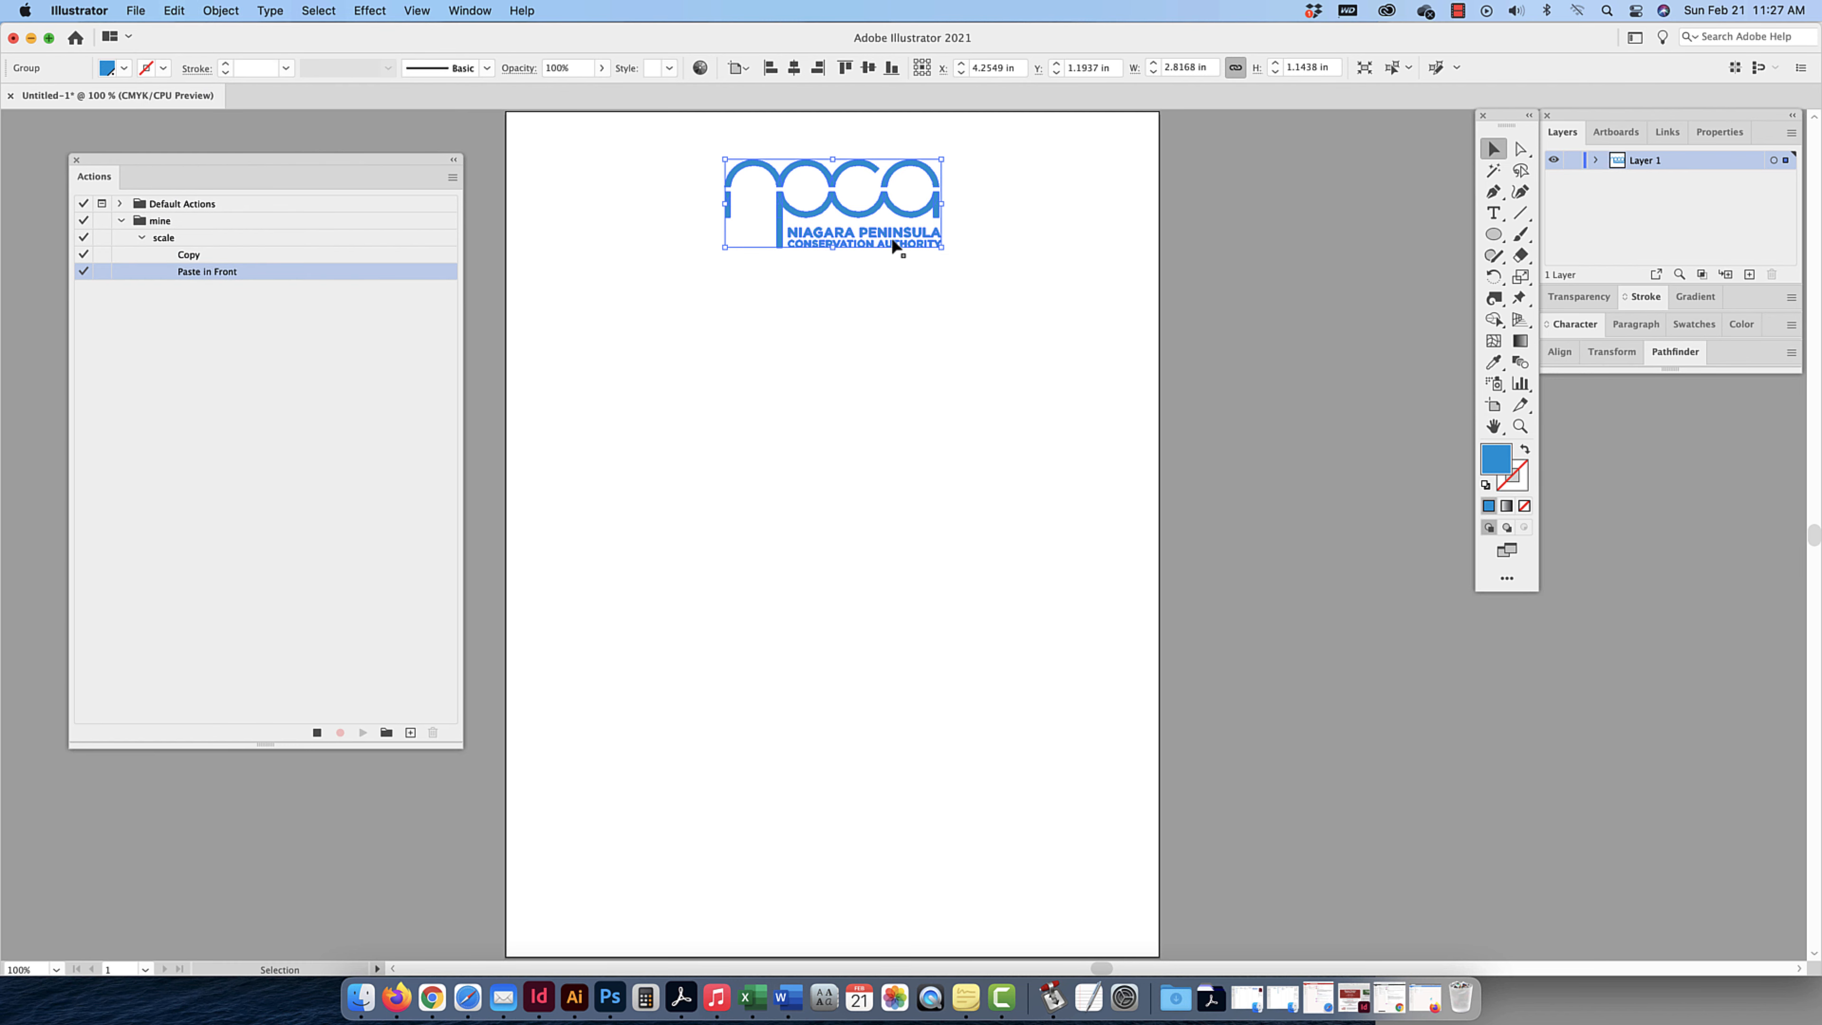
# - Record moving the pasted logo 0 in horizontally and 1.5 in vertically, with the original left in place
pyautogui.hscroll(-1, 851, 224)
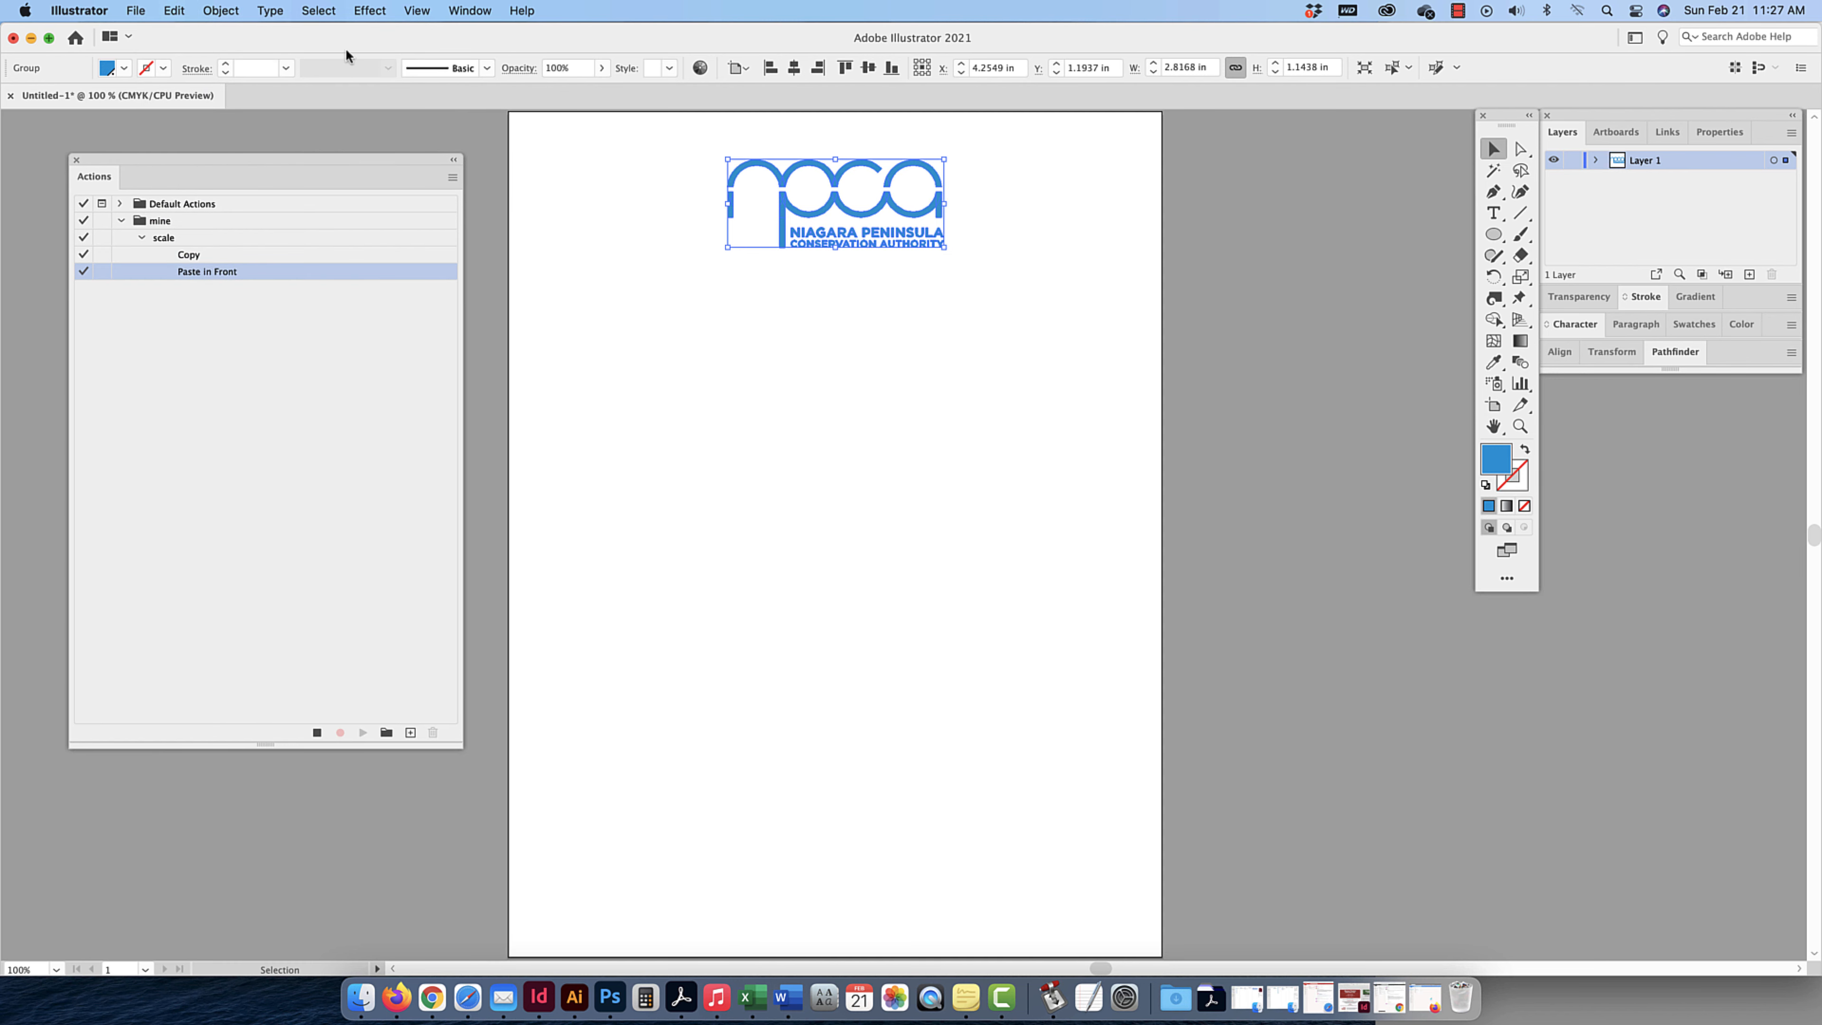
pyautogui.click(219, 10)
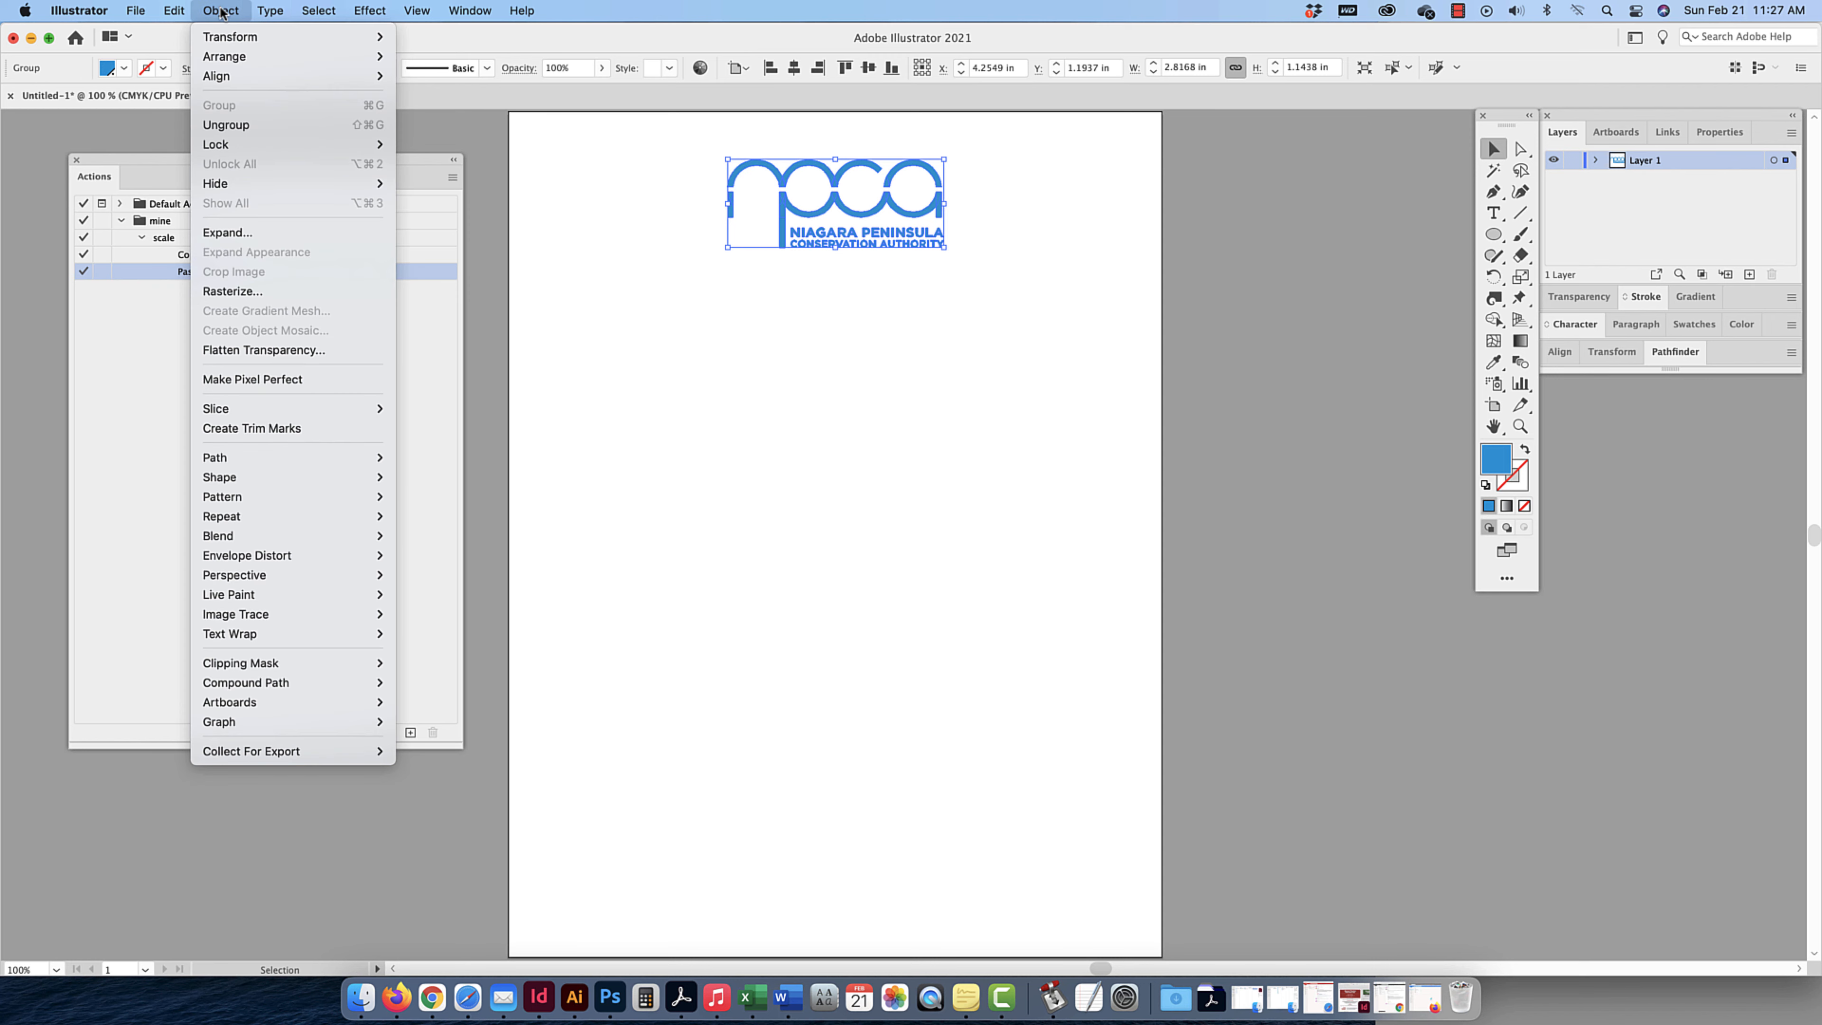
pyautogui.press('Down')
pyautogui.press('Right')
pyautogui.click(438, 60)
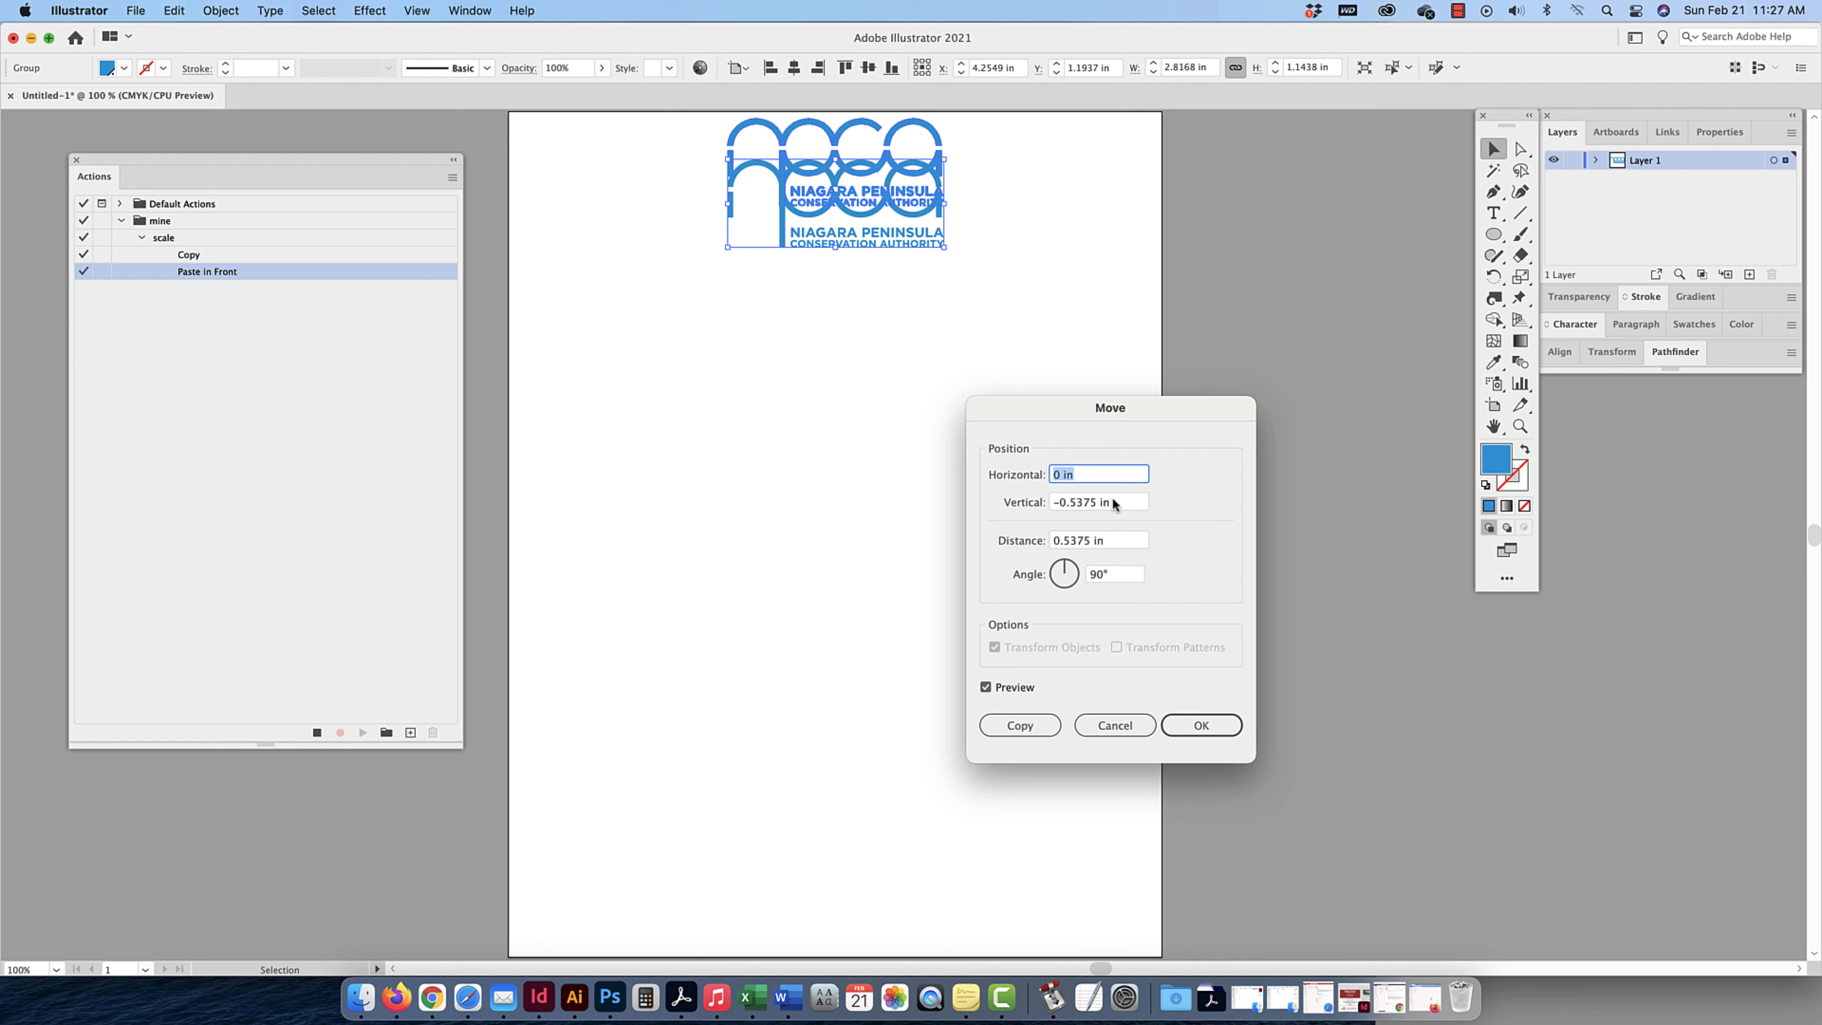
pyautogui.press('Tab')
pyautogui.write('1.5')
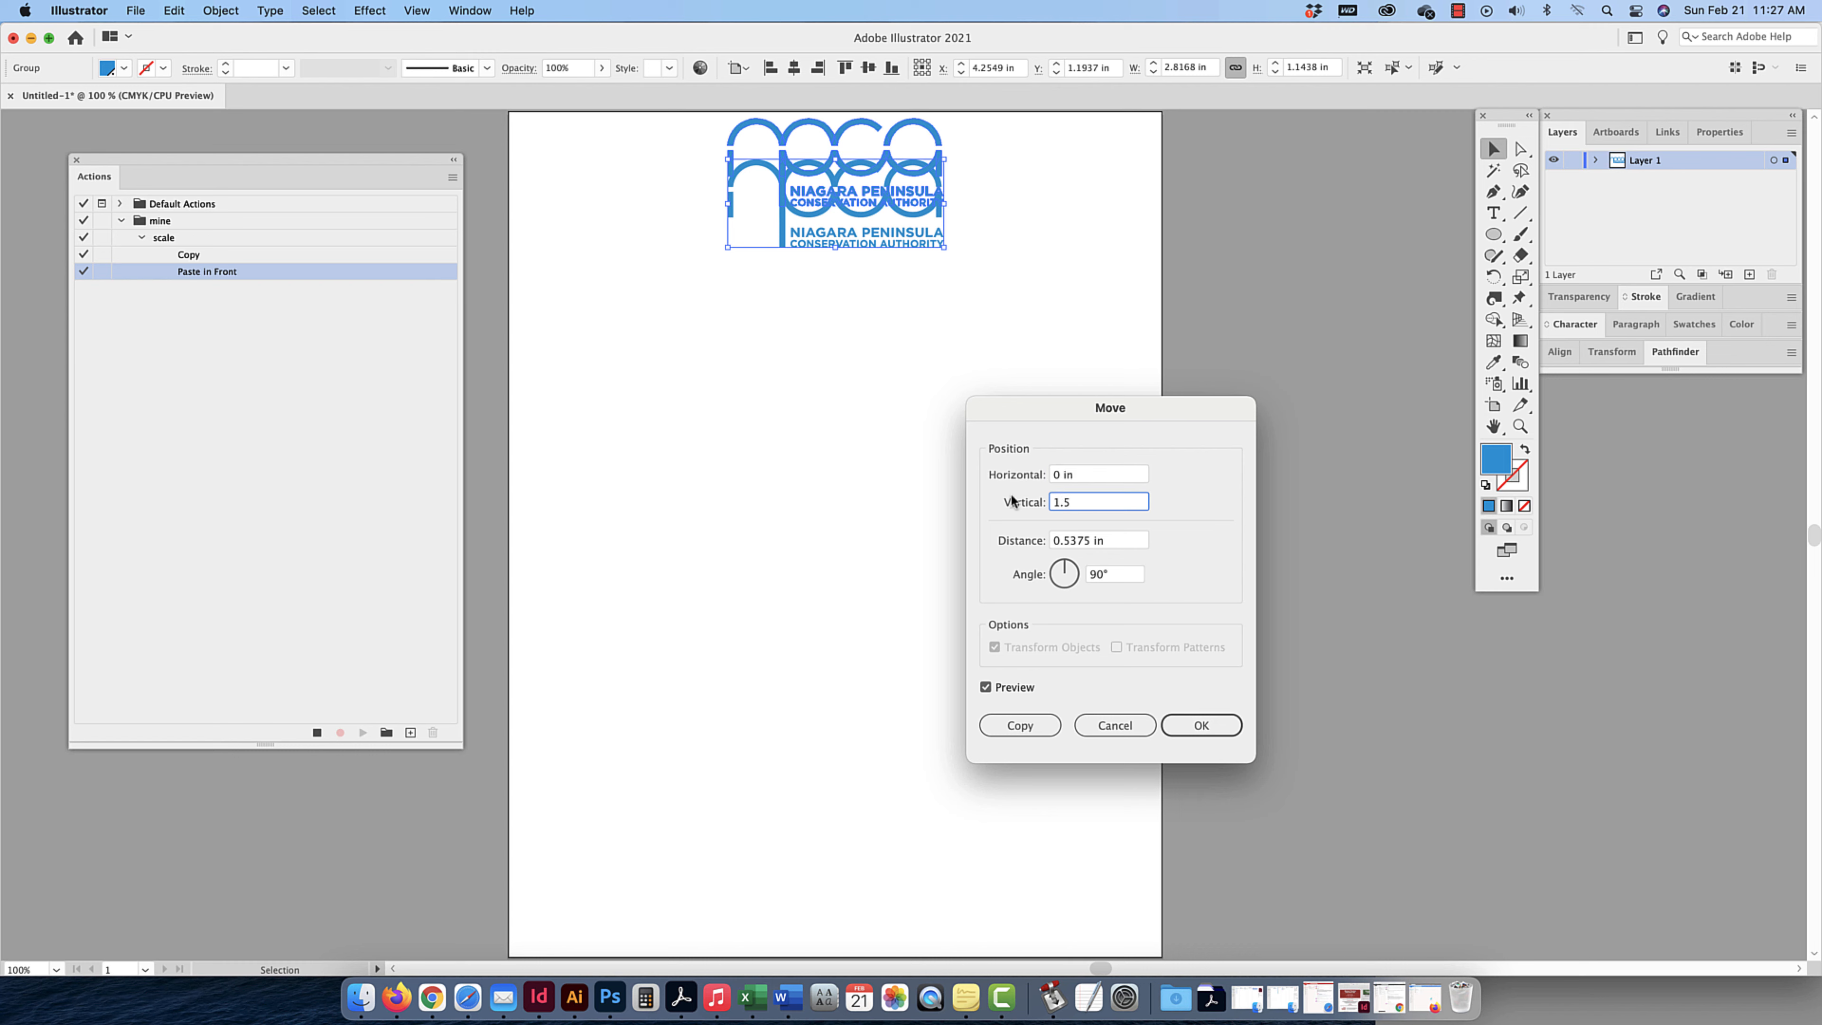
pyautogui.click(1119, 541)
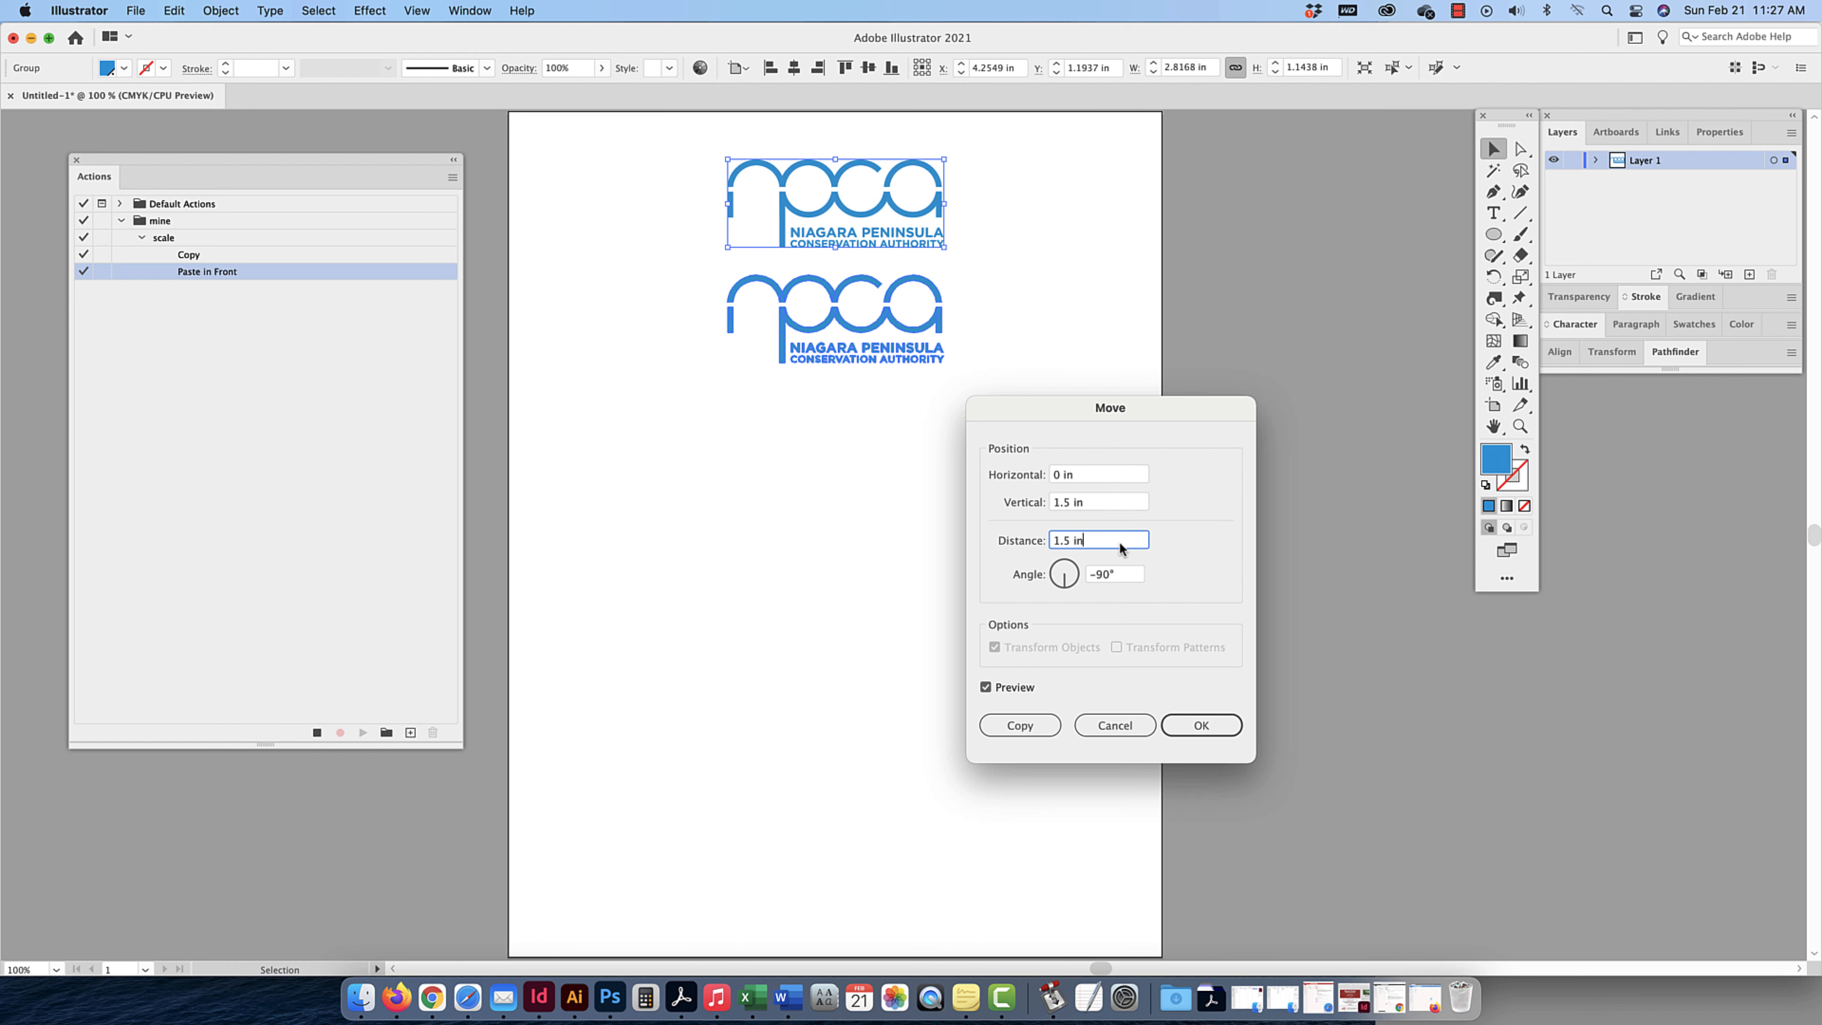
pyautogui.click(1212, 727)
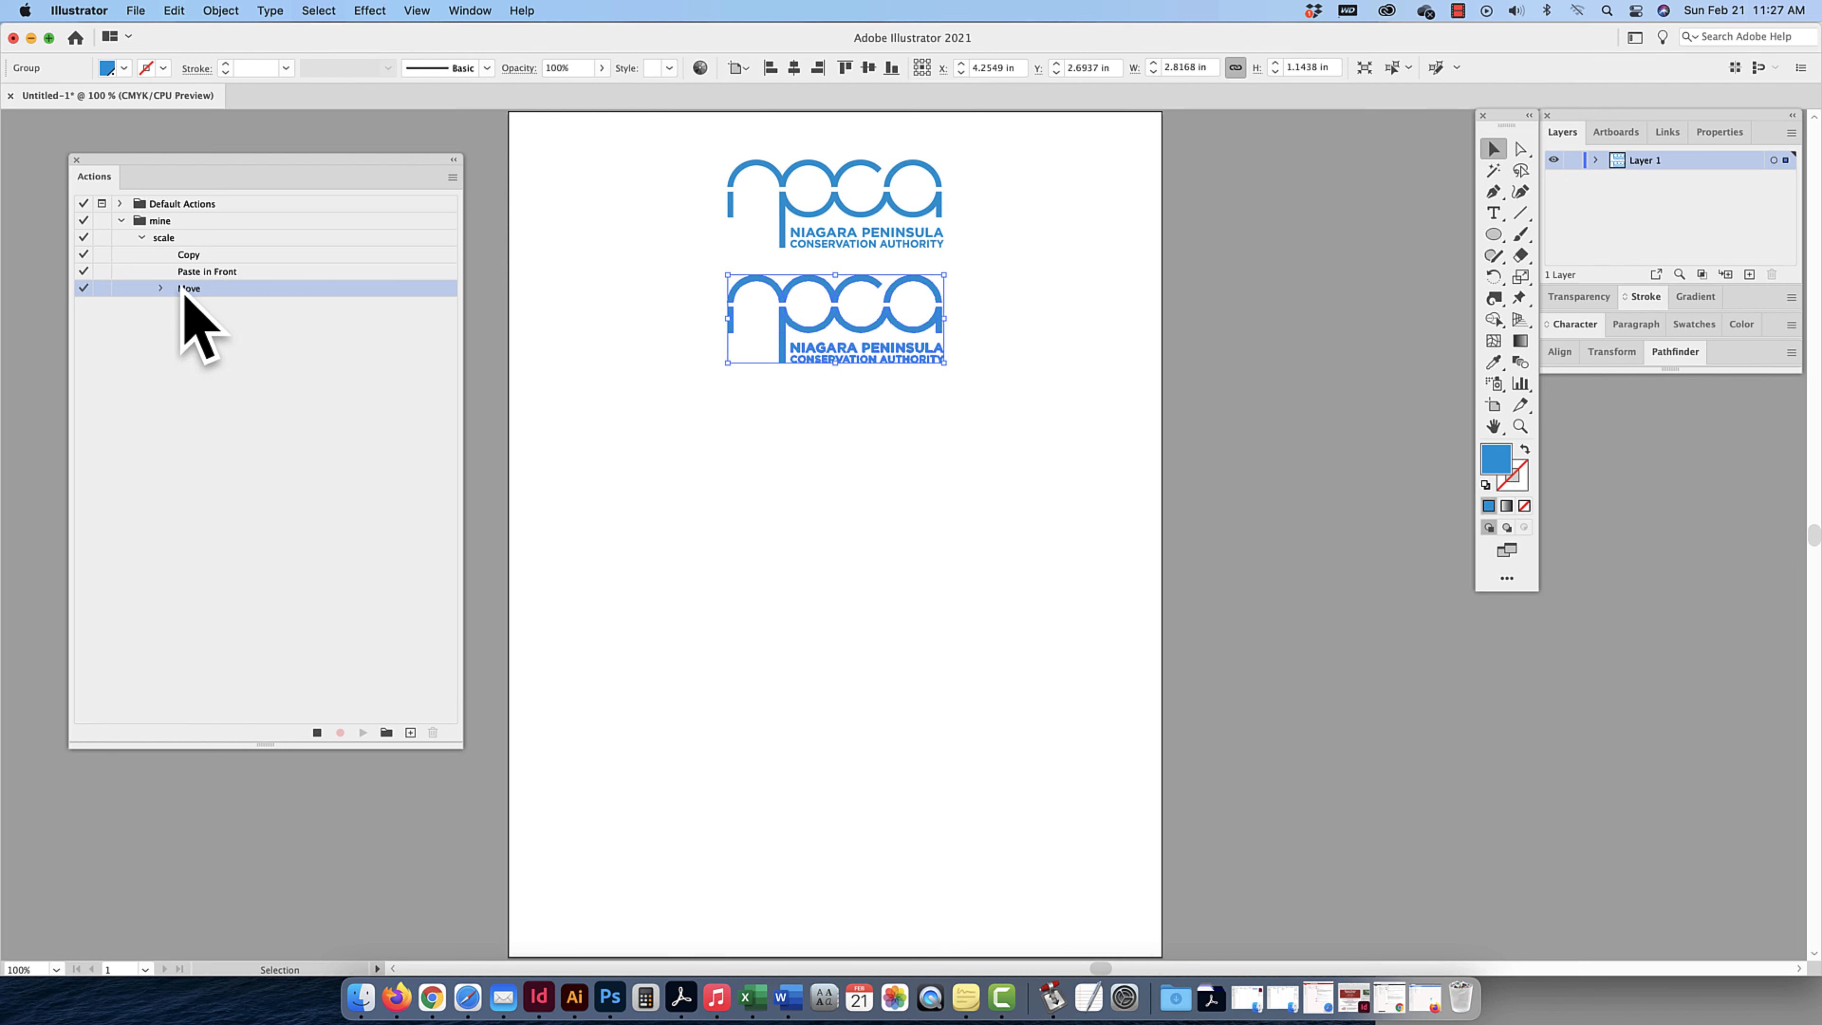
# - Check the recorded Move settings, and record scaling the lower logo uniformly to 80% including corners, strokes and effects
pyautogui.click(161, 289)
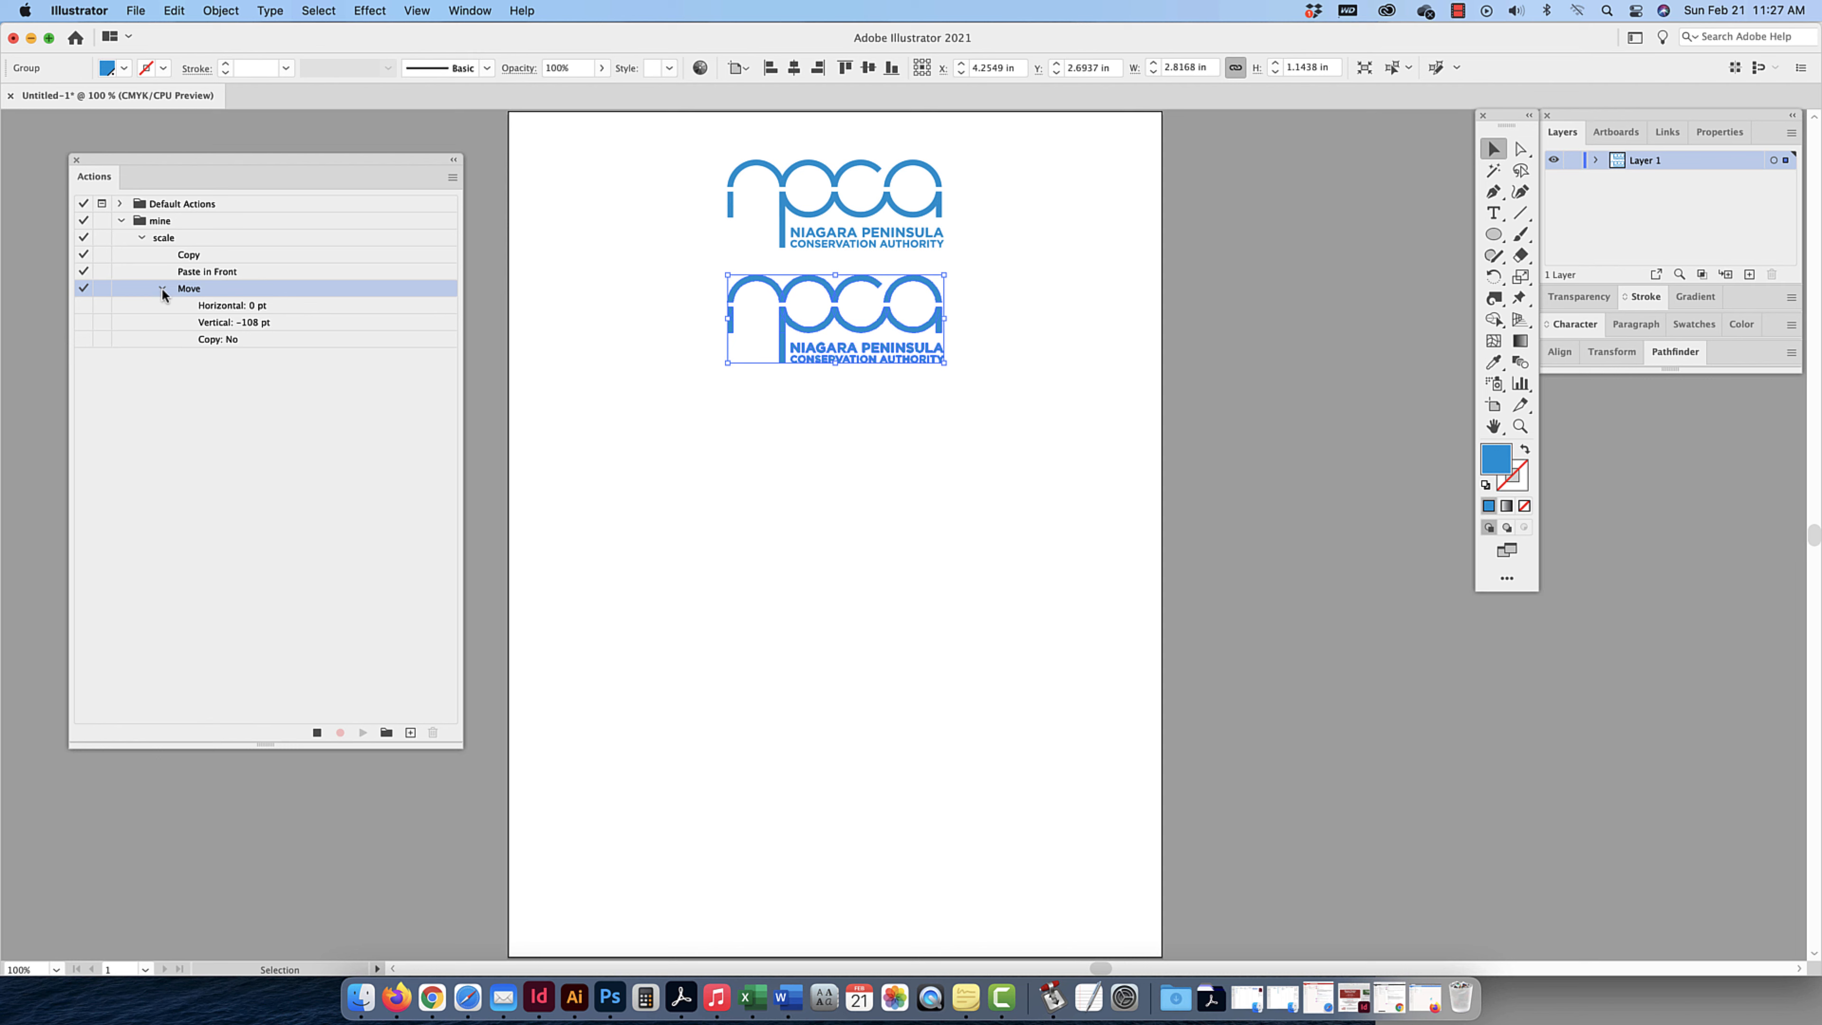
pyautogui.click(160, 287)
pyautogui.doubleClick(1521, 278)
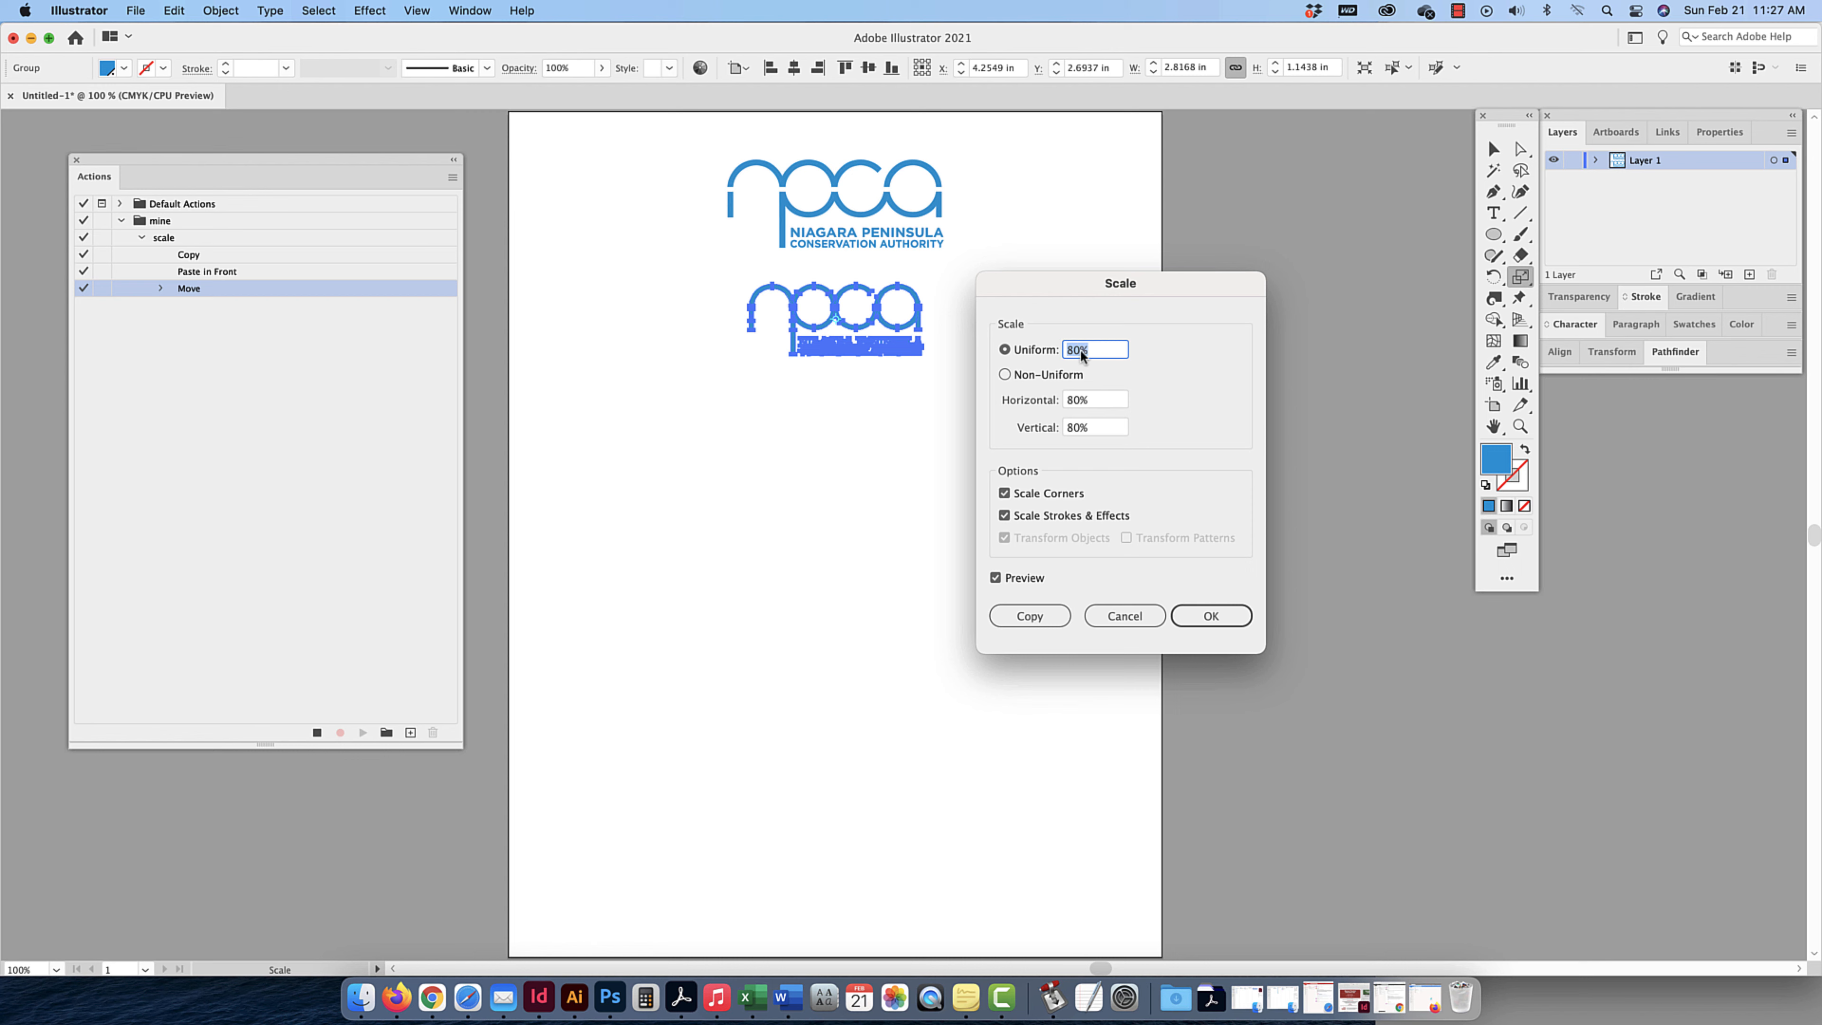
pyautogui.click(1212, 617)
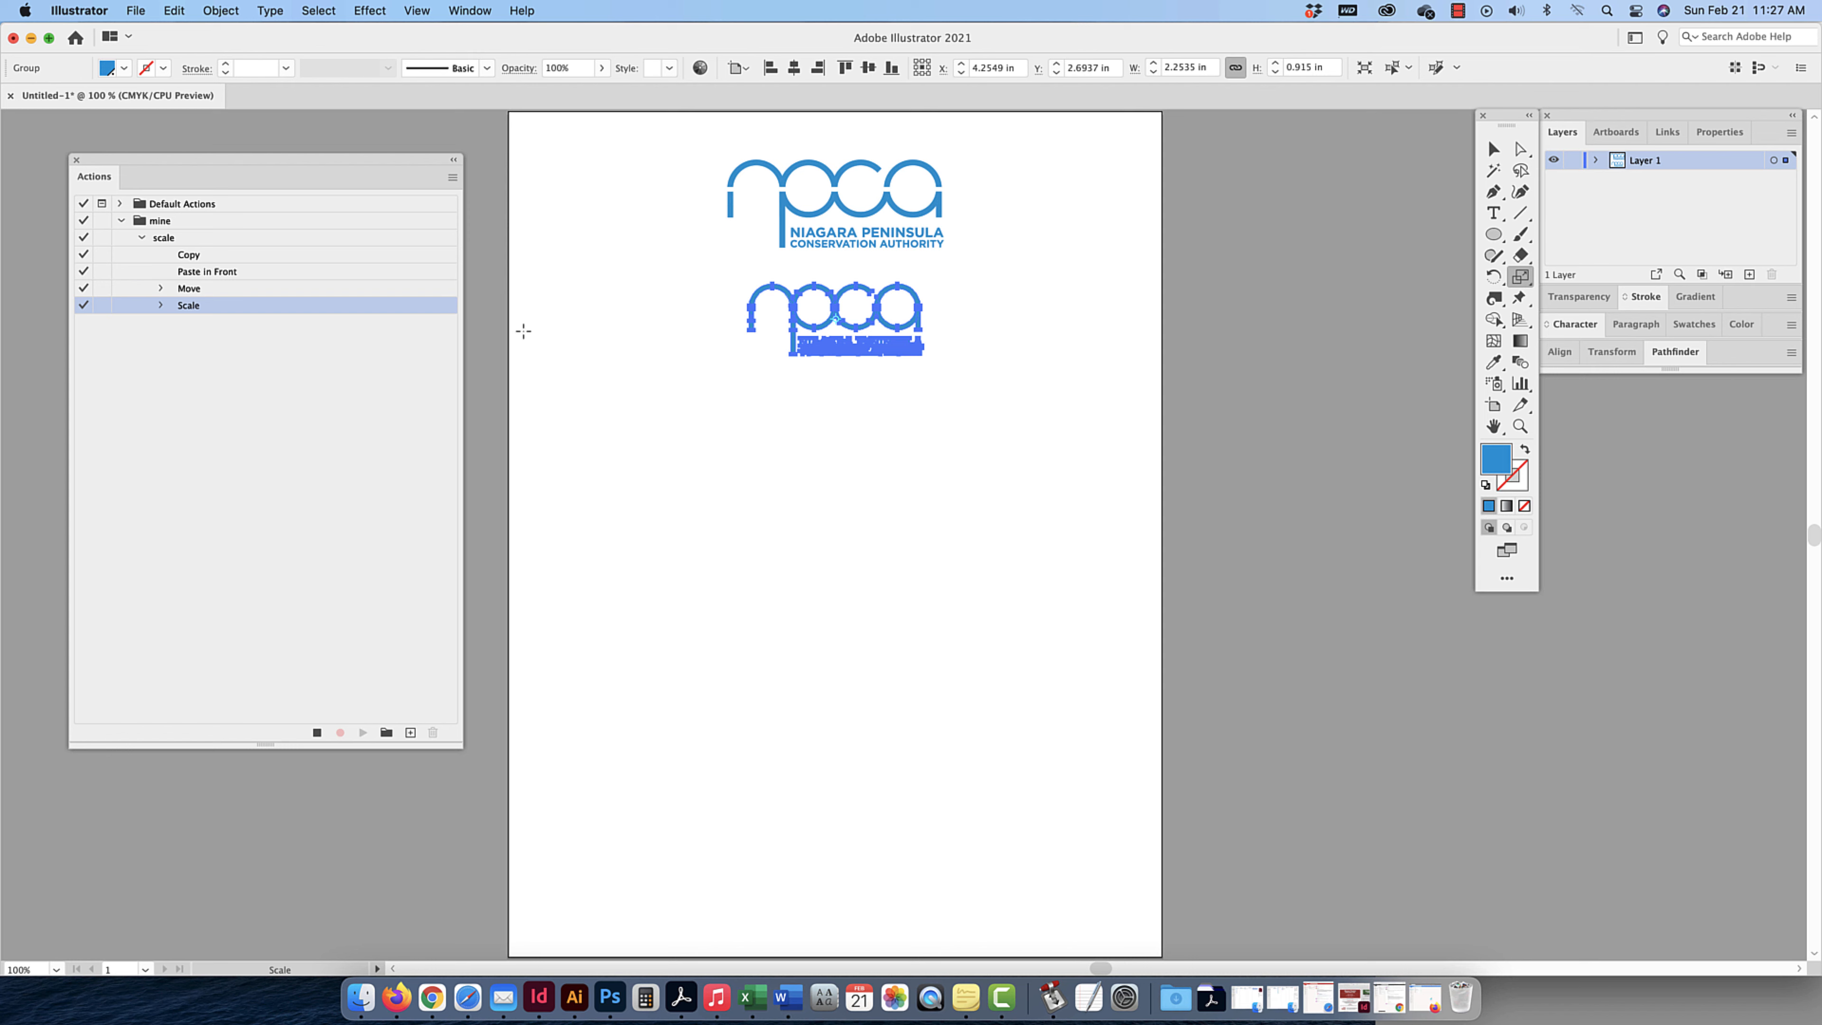
# - Record the third logo: copy the second one in front, move it 1.5 in vertically and scale it uniformly to 80%
pyautogui.click(1494, 151)
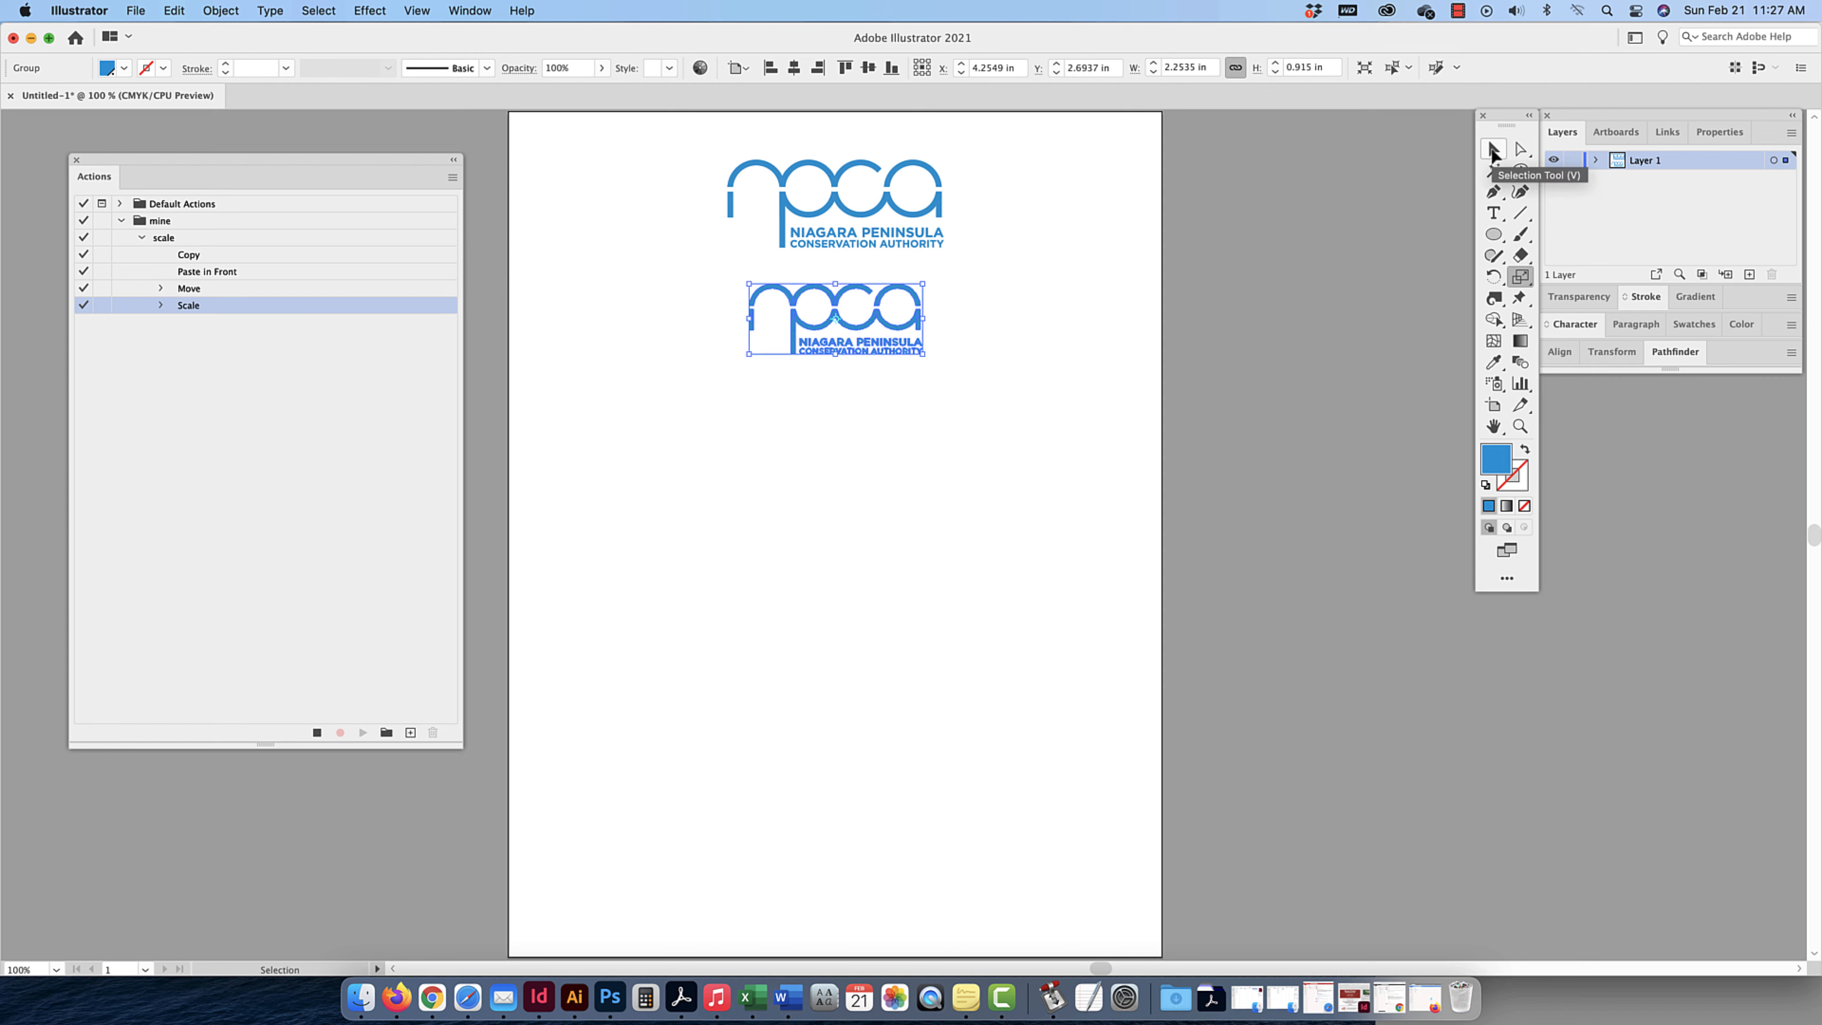
pyautogui.press('super+c')
pyautogui.press('super+f')
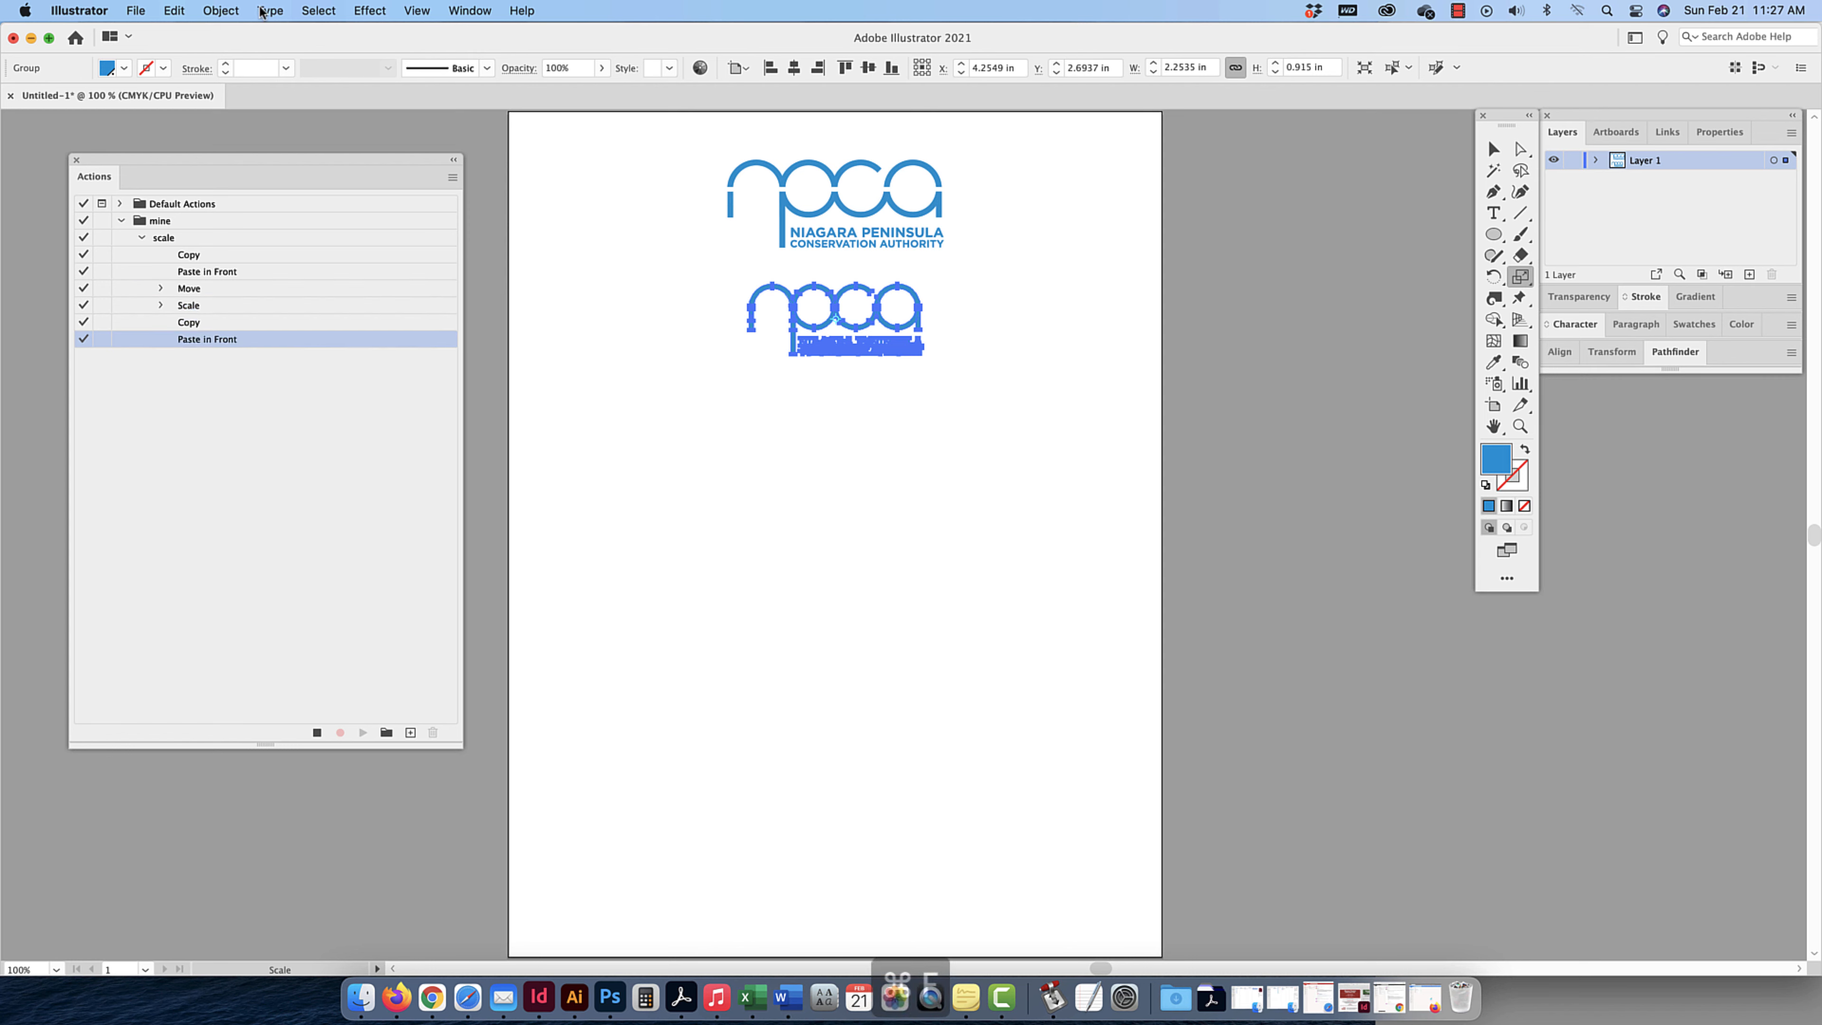
pyautogui.click(218, 10)
pyautogui.moveTo(236, 36)
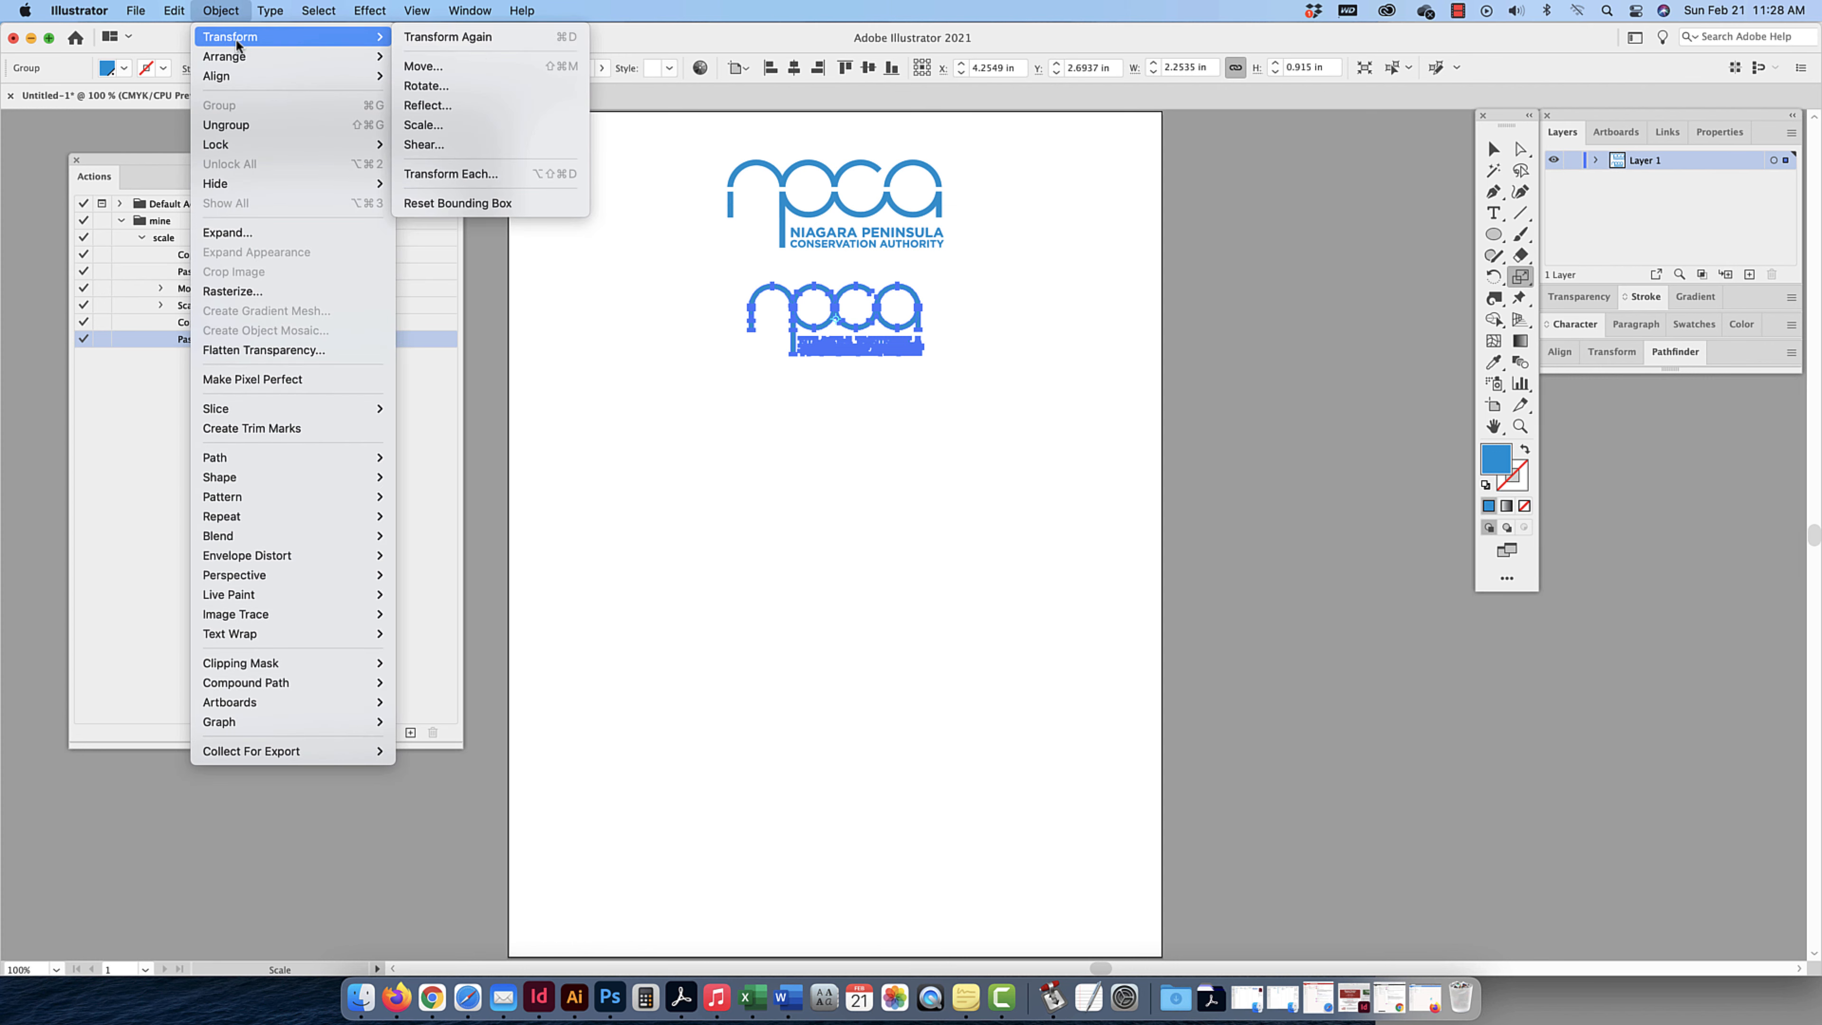
pyautogui.click(465, 66)
pyautogui.click(1202, 726)
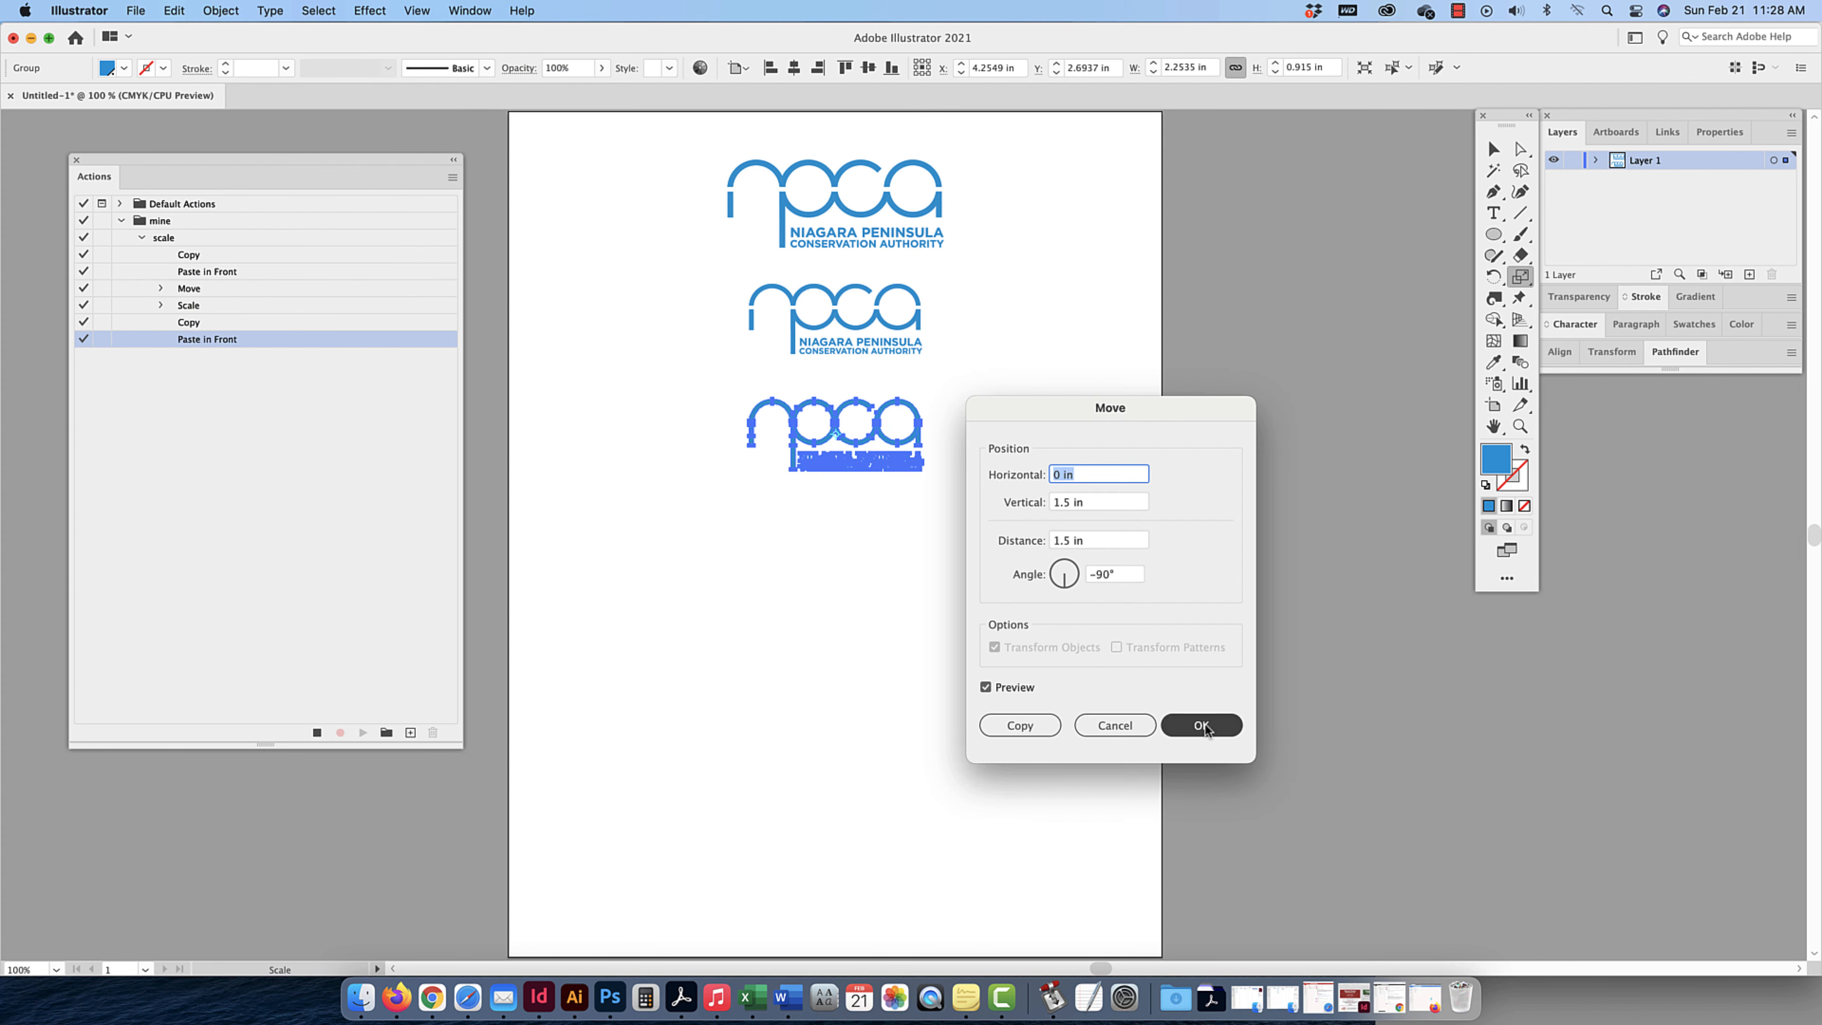
pyautogui.doubleClick(1517, 277)
pyautogui.click(1211, 615)
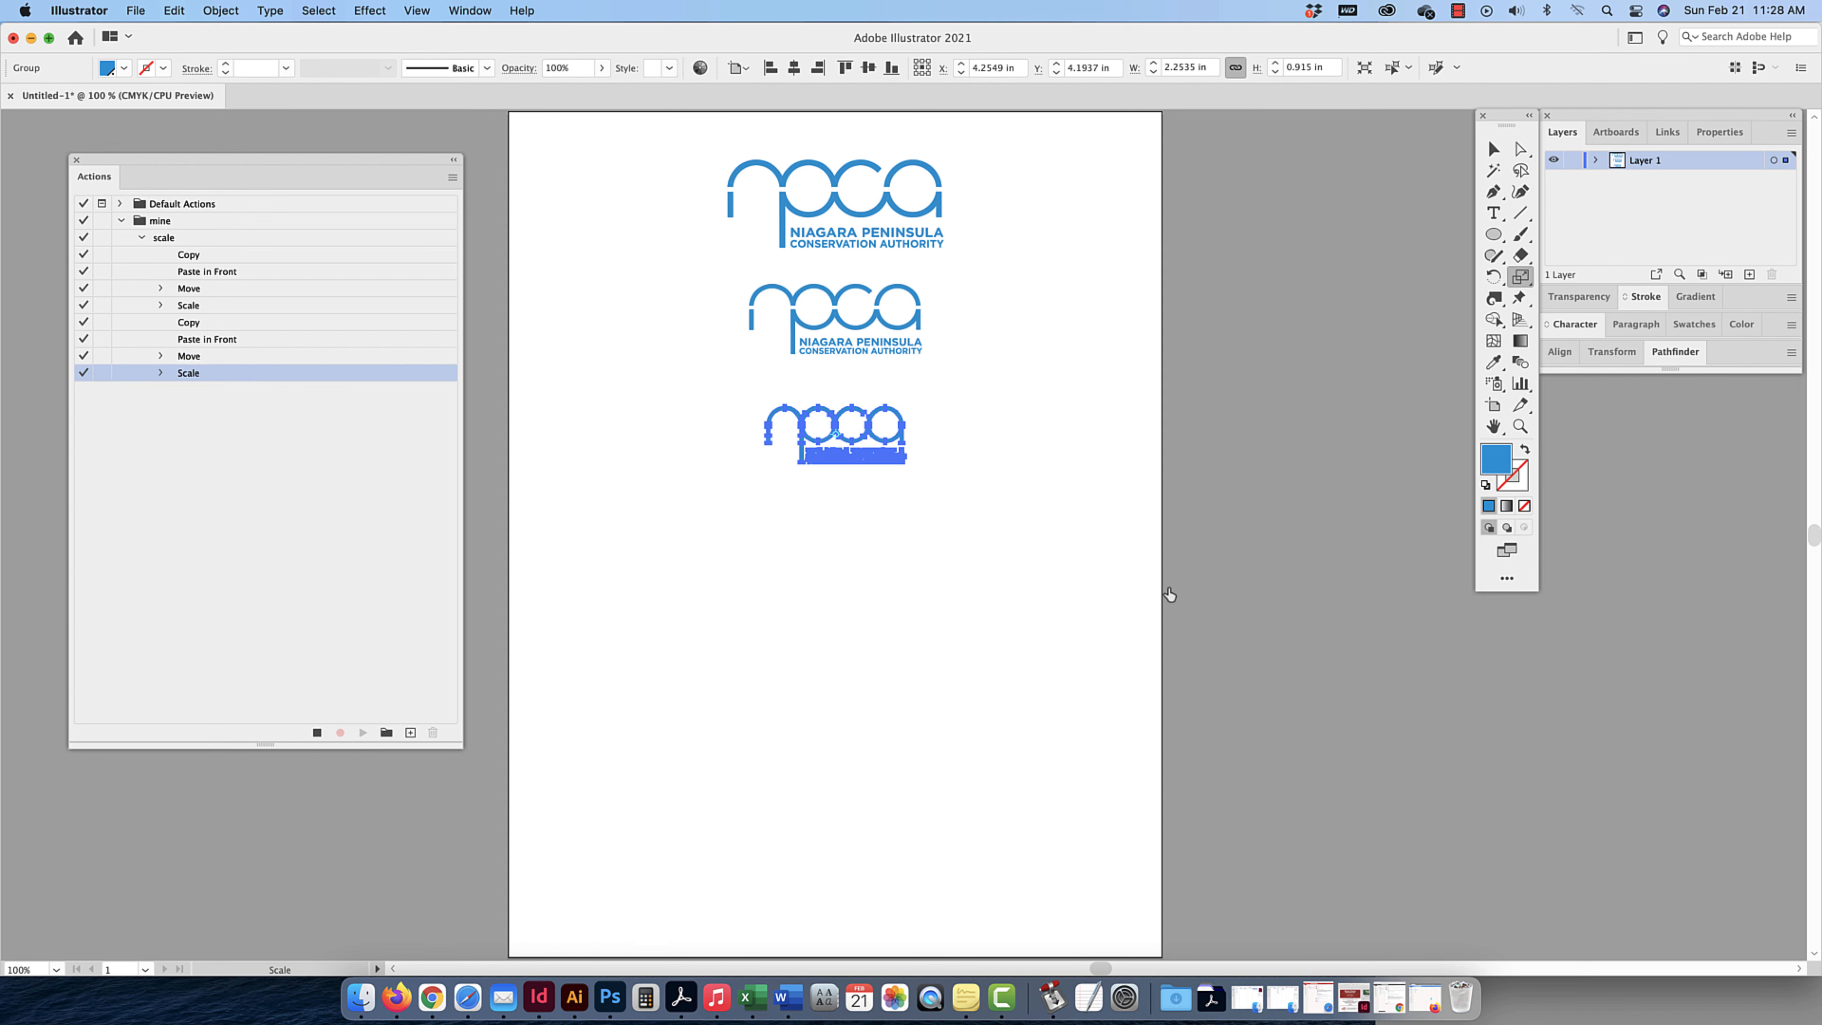
# - Record the fourth logo as a pasted-in-front copy of the third, moved 1.5 in vertically and scaled uniformly to 80%
pyautogui.press('super+c')
pyautogui.press('super+f')
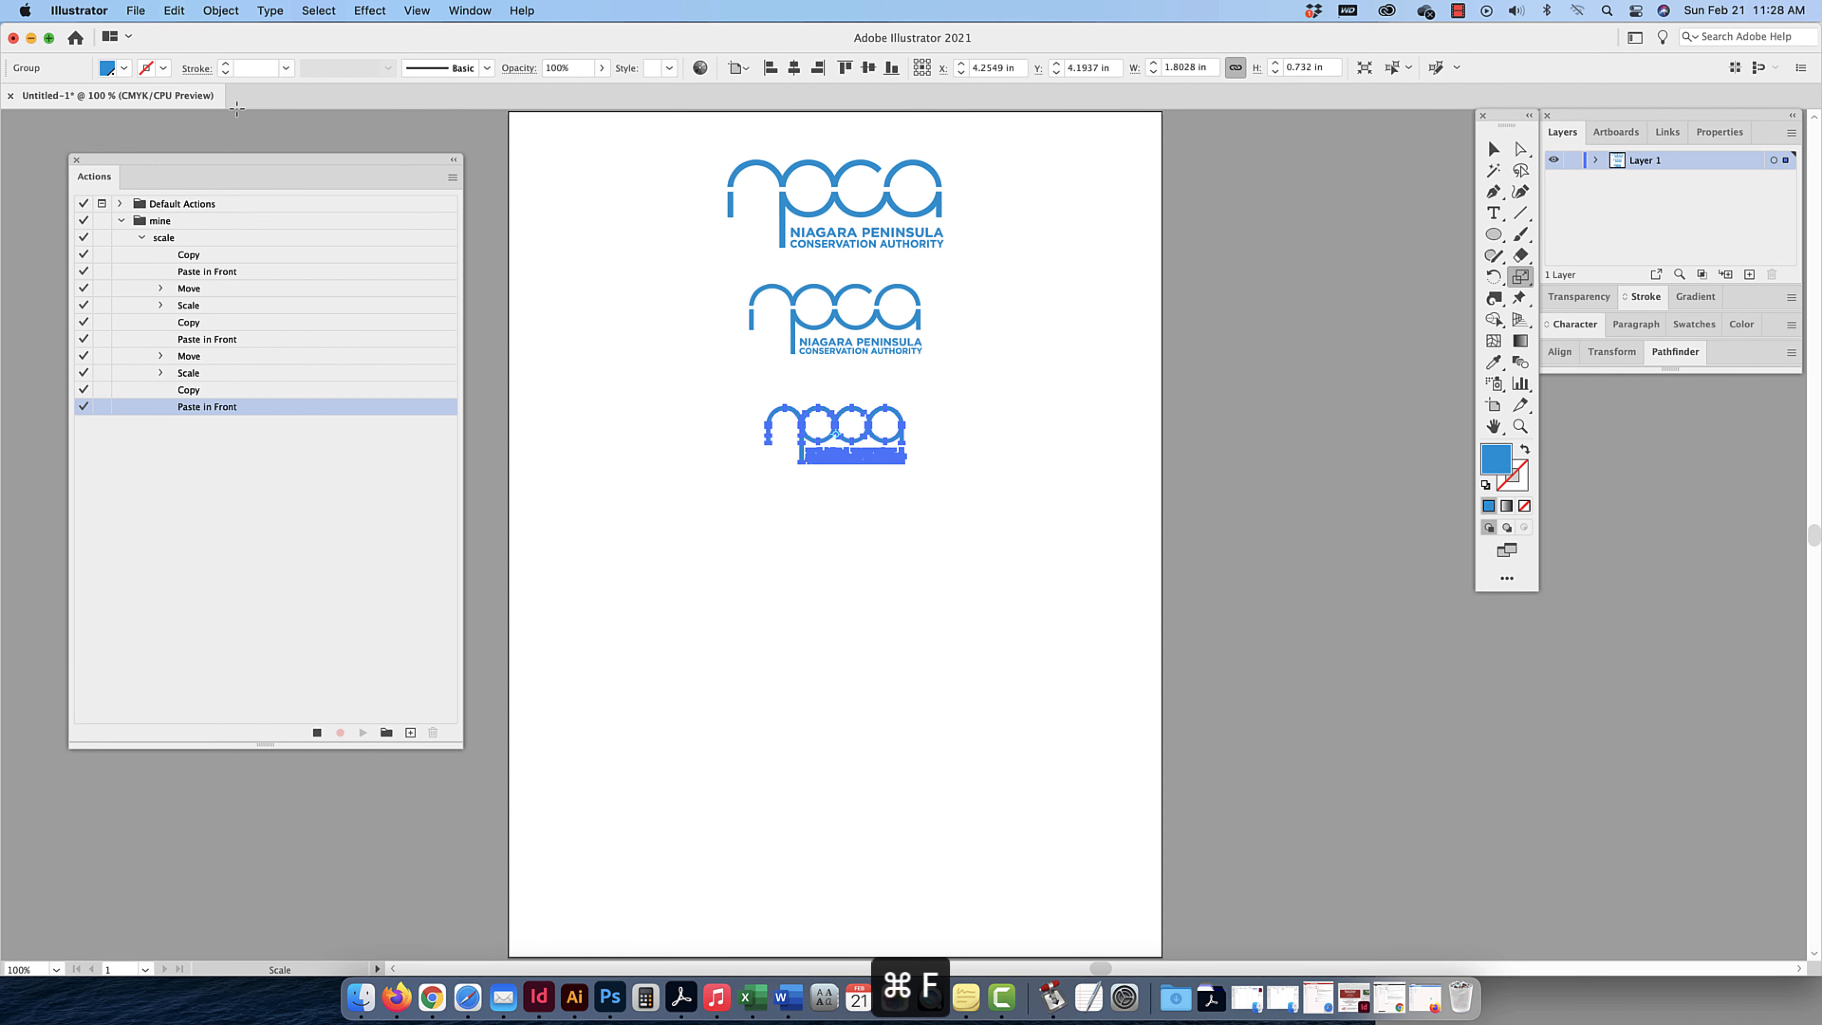
pyautogui.click(221, 10)
pyautogui.moveTo(345, 36)
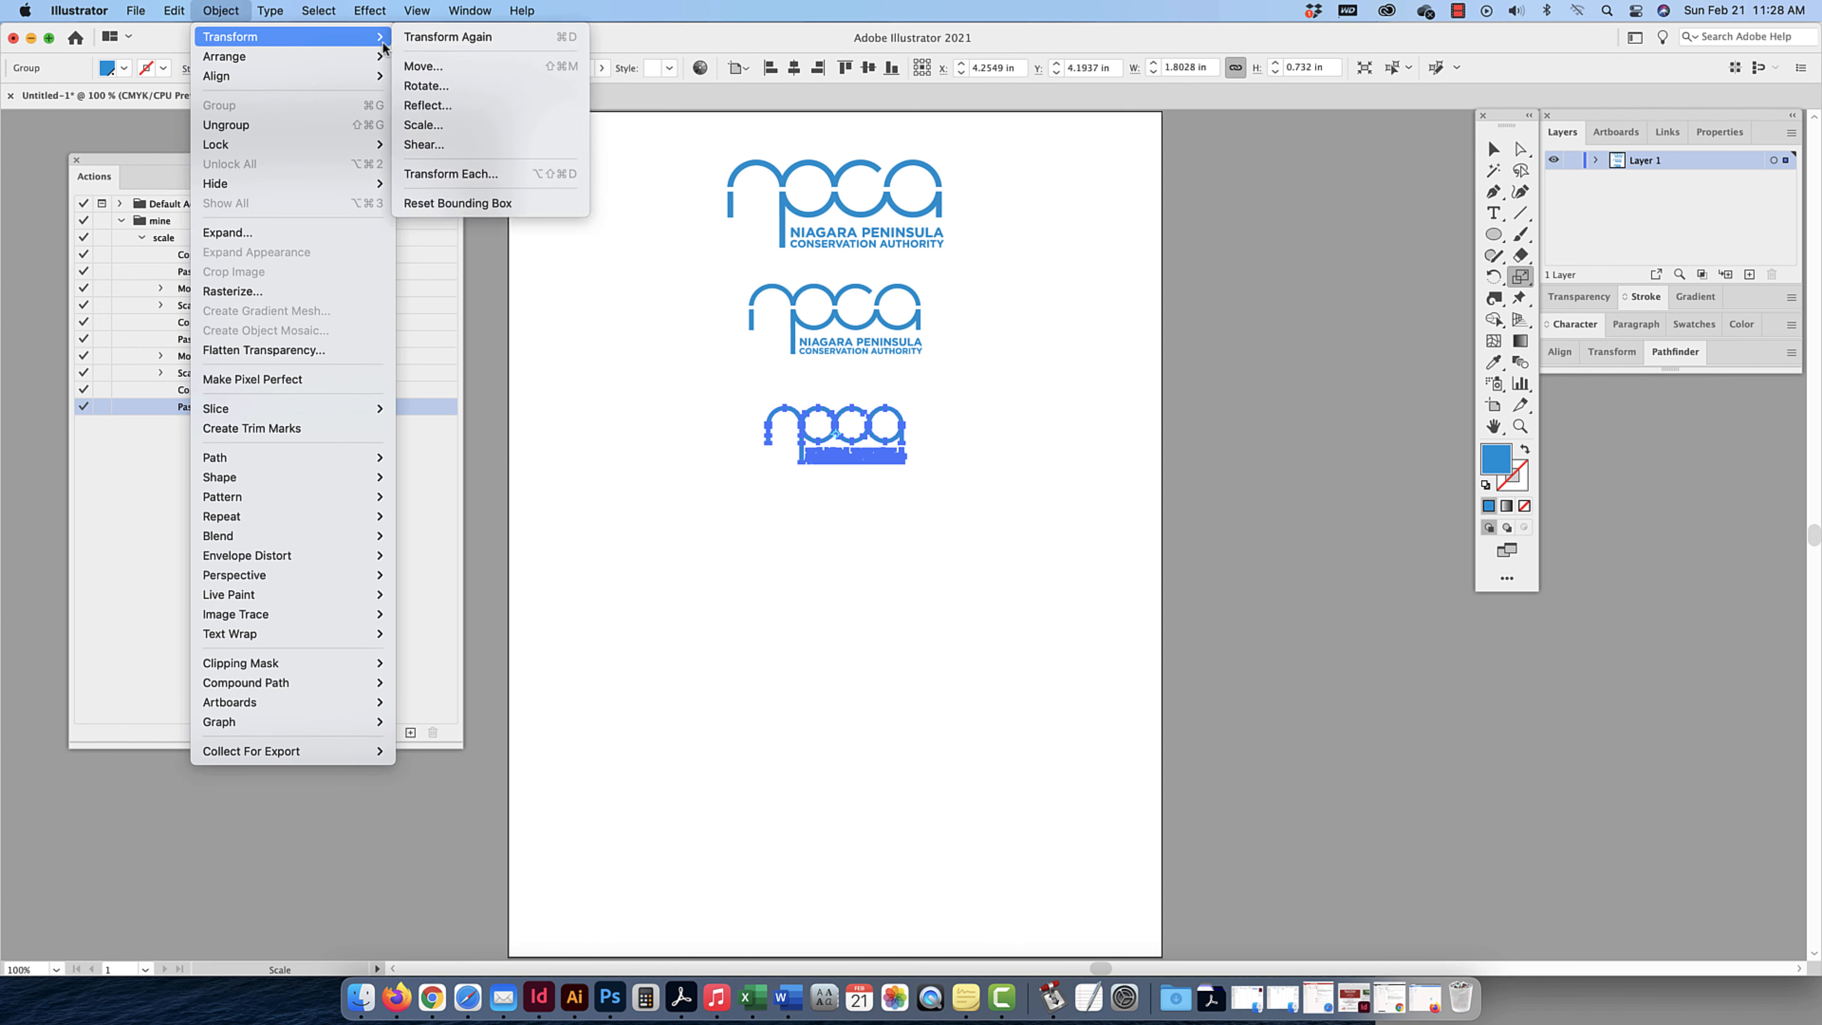
pyautogui.click(429, 66)
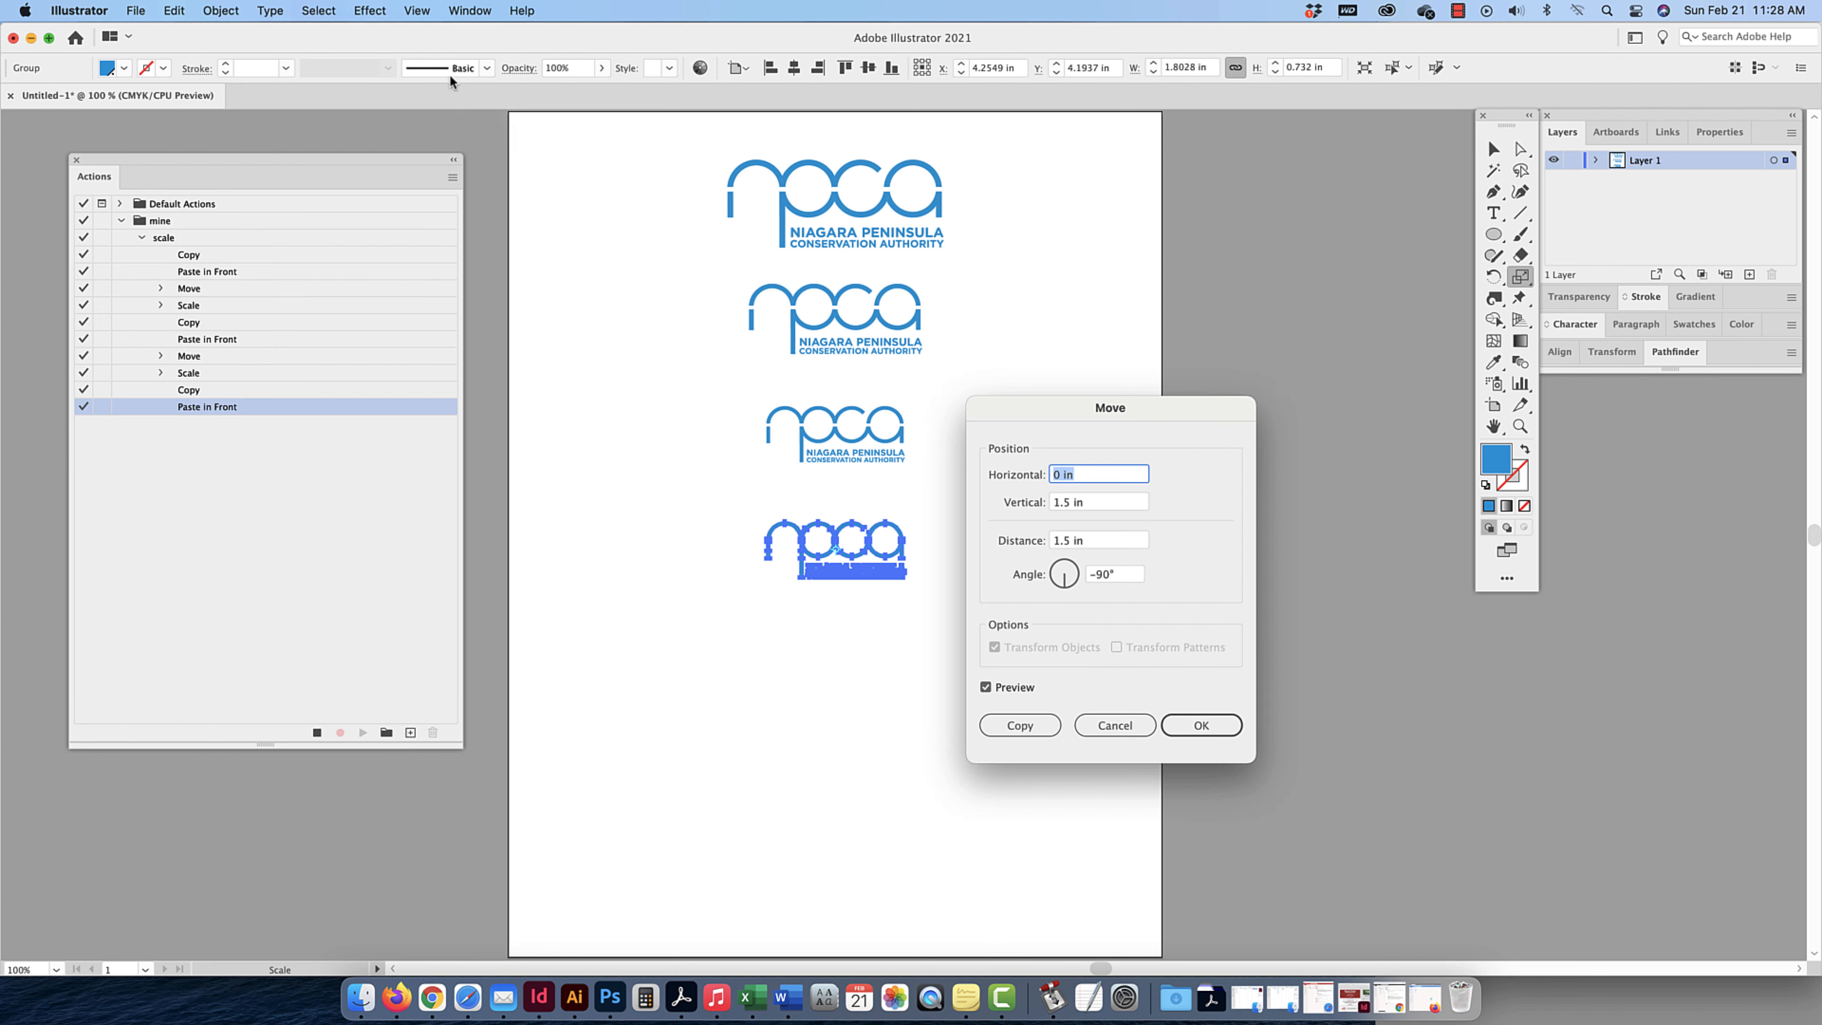
pyautogui.click(1201, 725)
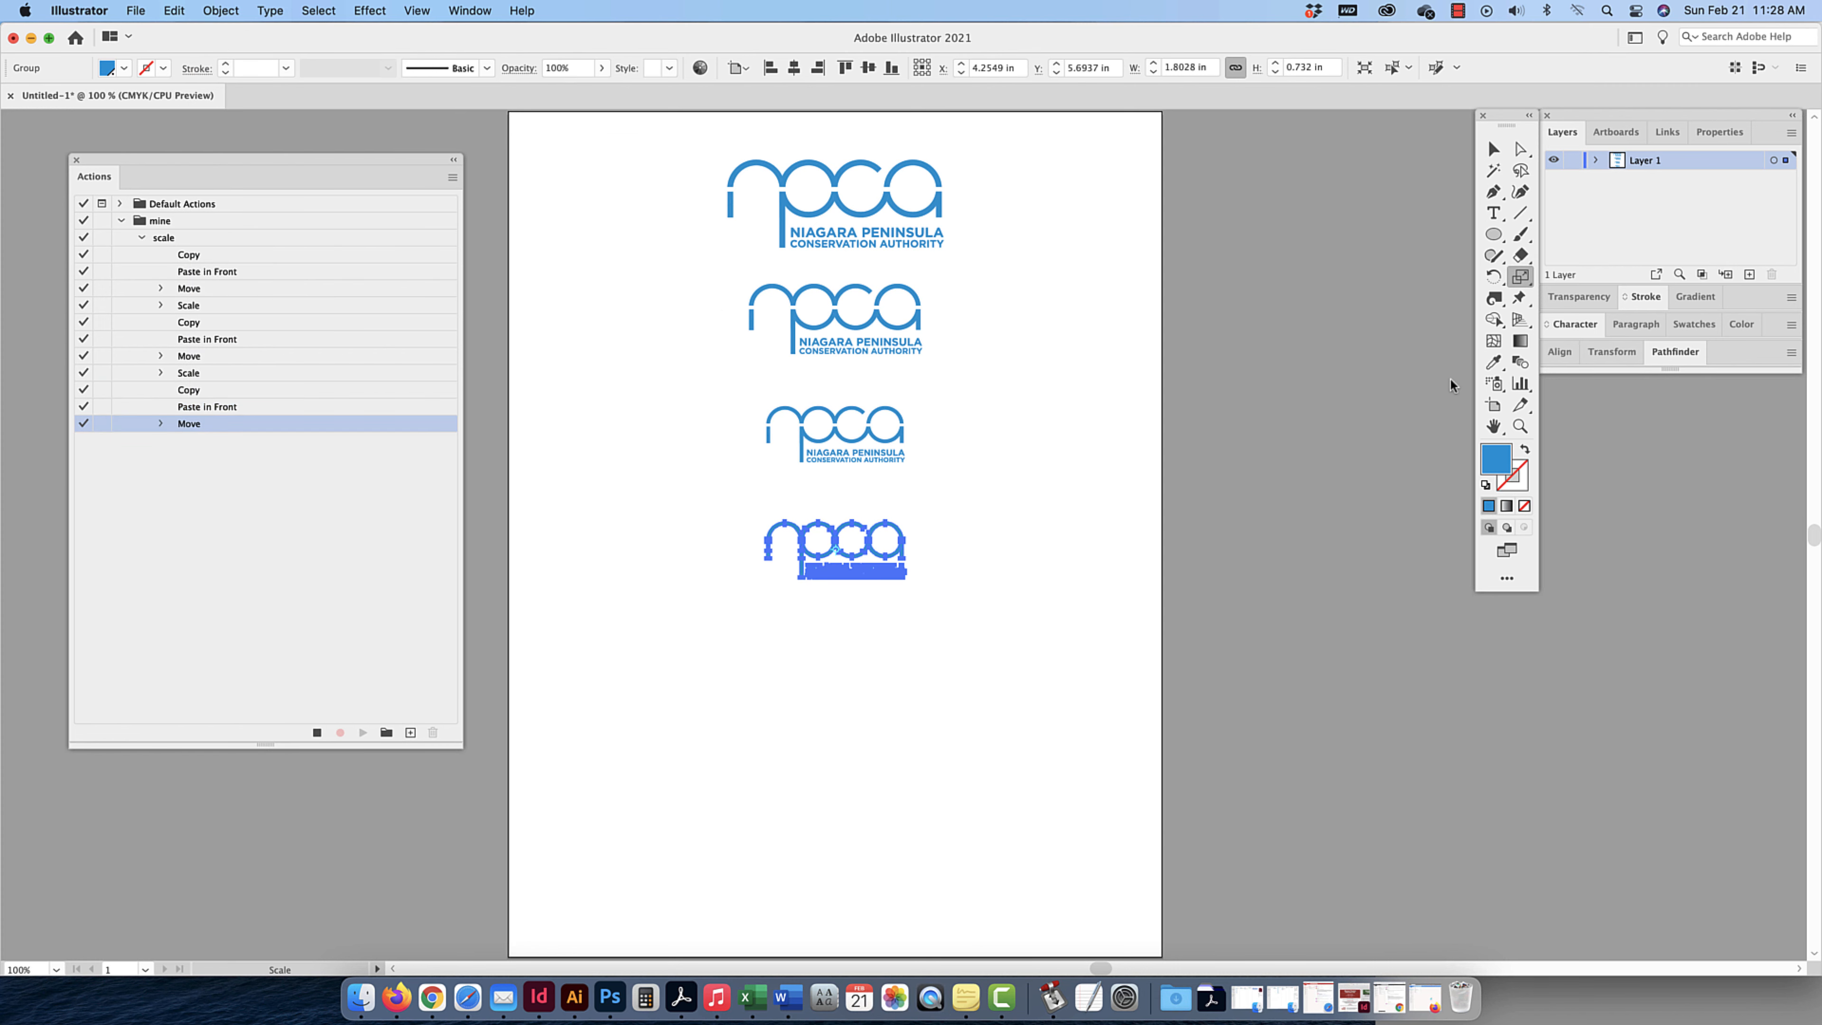
pyautogui.doubleClick(1520, 277)
pyautogui.click(1220, 613)
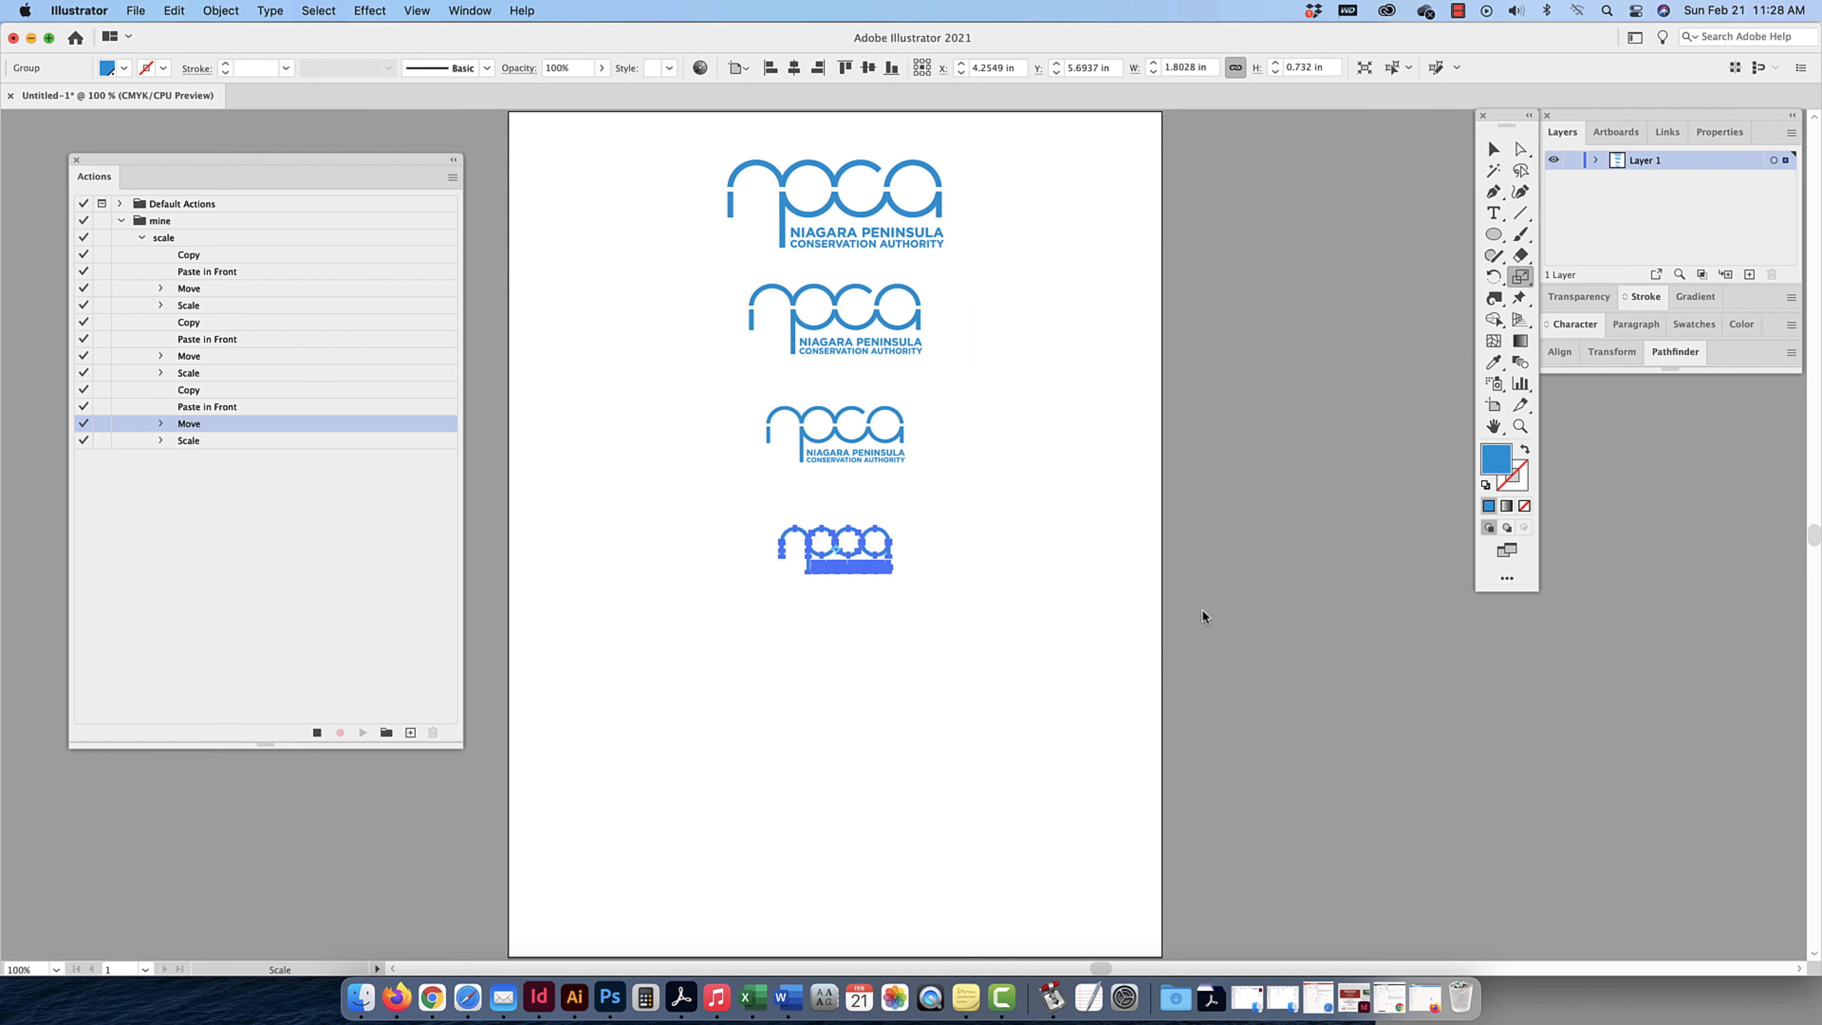
# - Record the fifth logo as a pasted-in-front copy of the fourth, moved 1.5 in vertically and scaled uniformly to 80%
pyautogui.press('super+c')
pyautogui.press('super+f')
pyautogui.click(220, 10)
pyautogui.moveTo(236, 37)
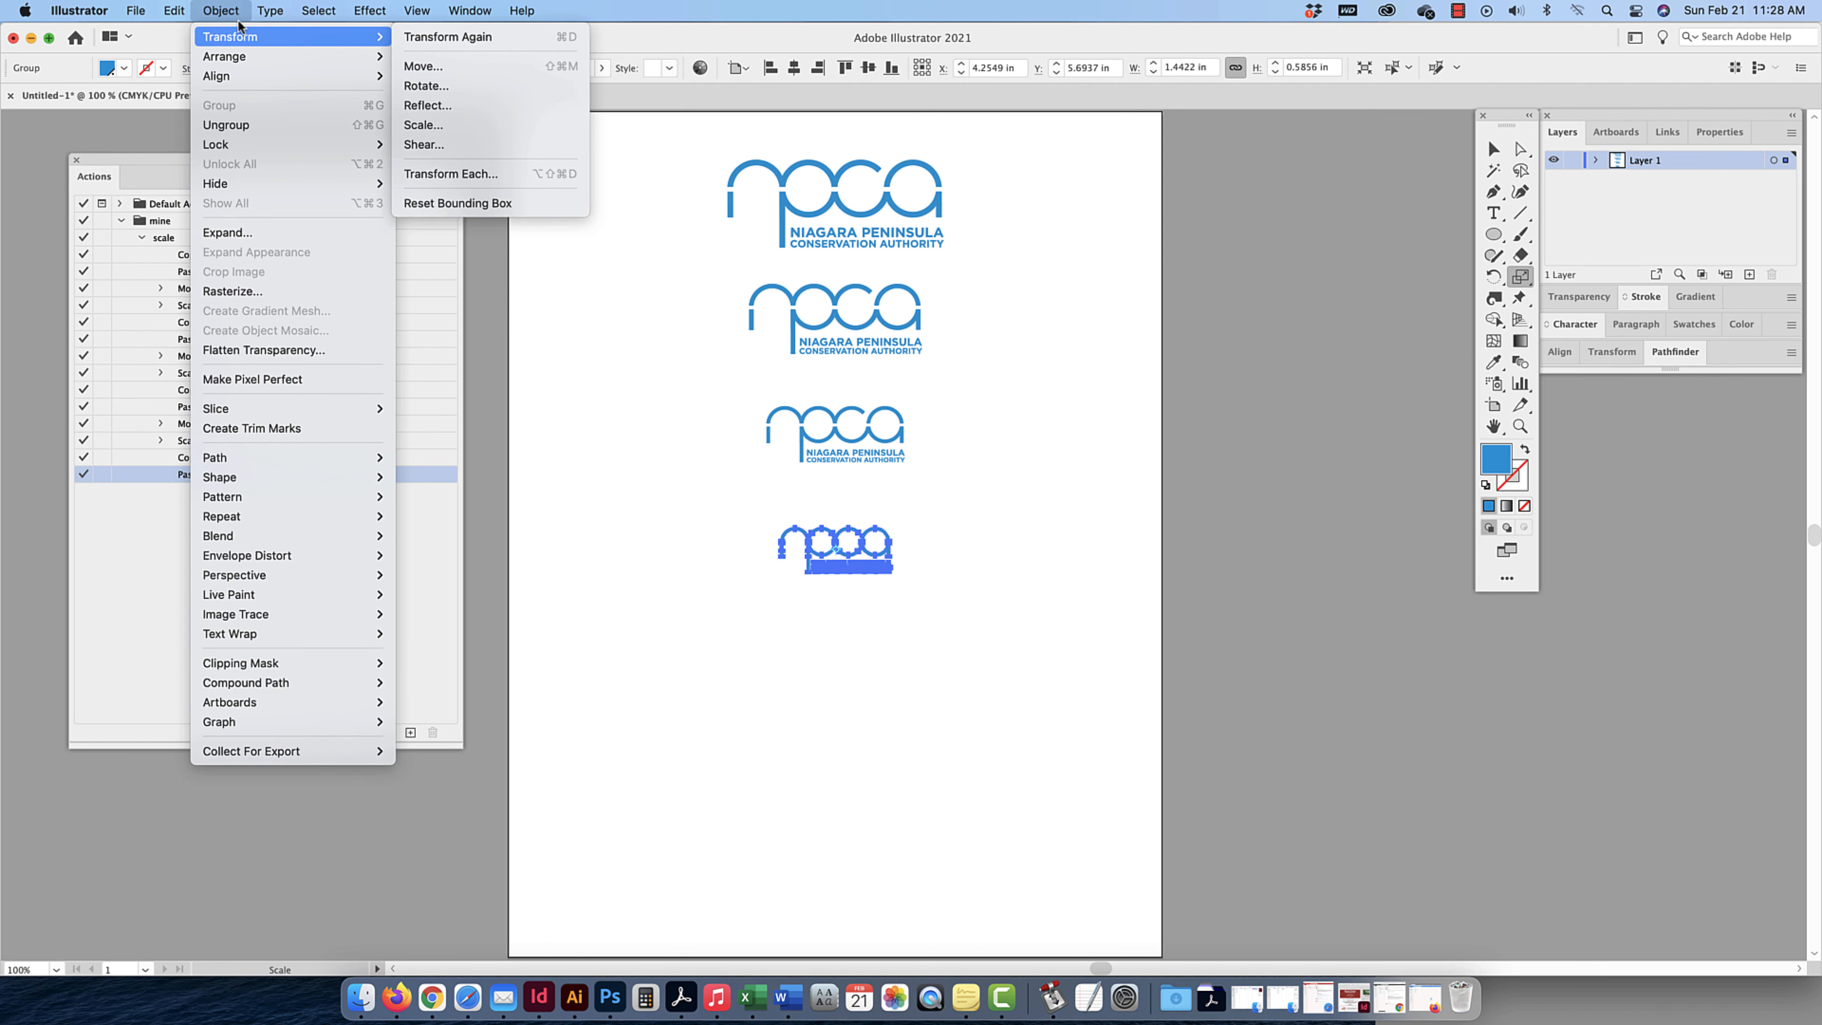
pyautogui.click(447, 68)
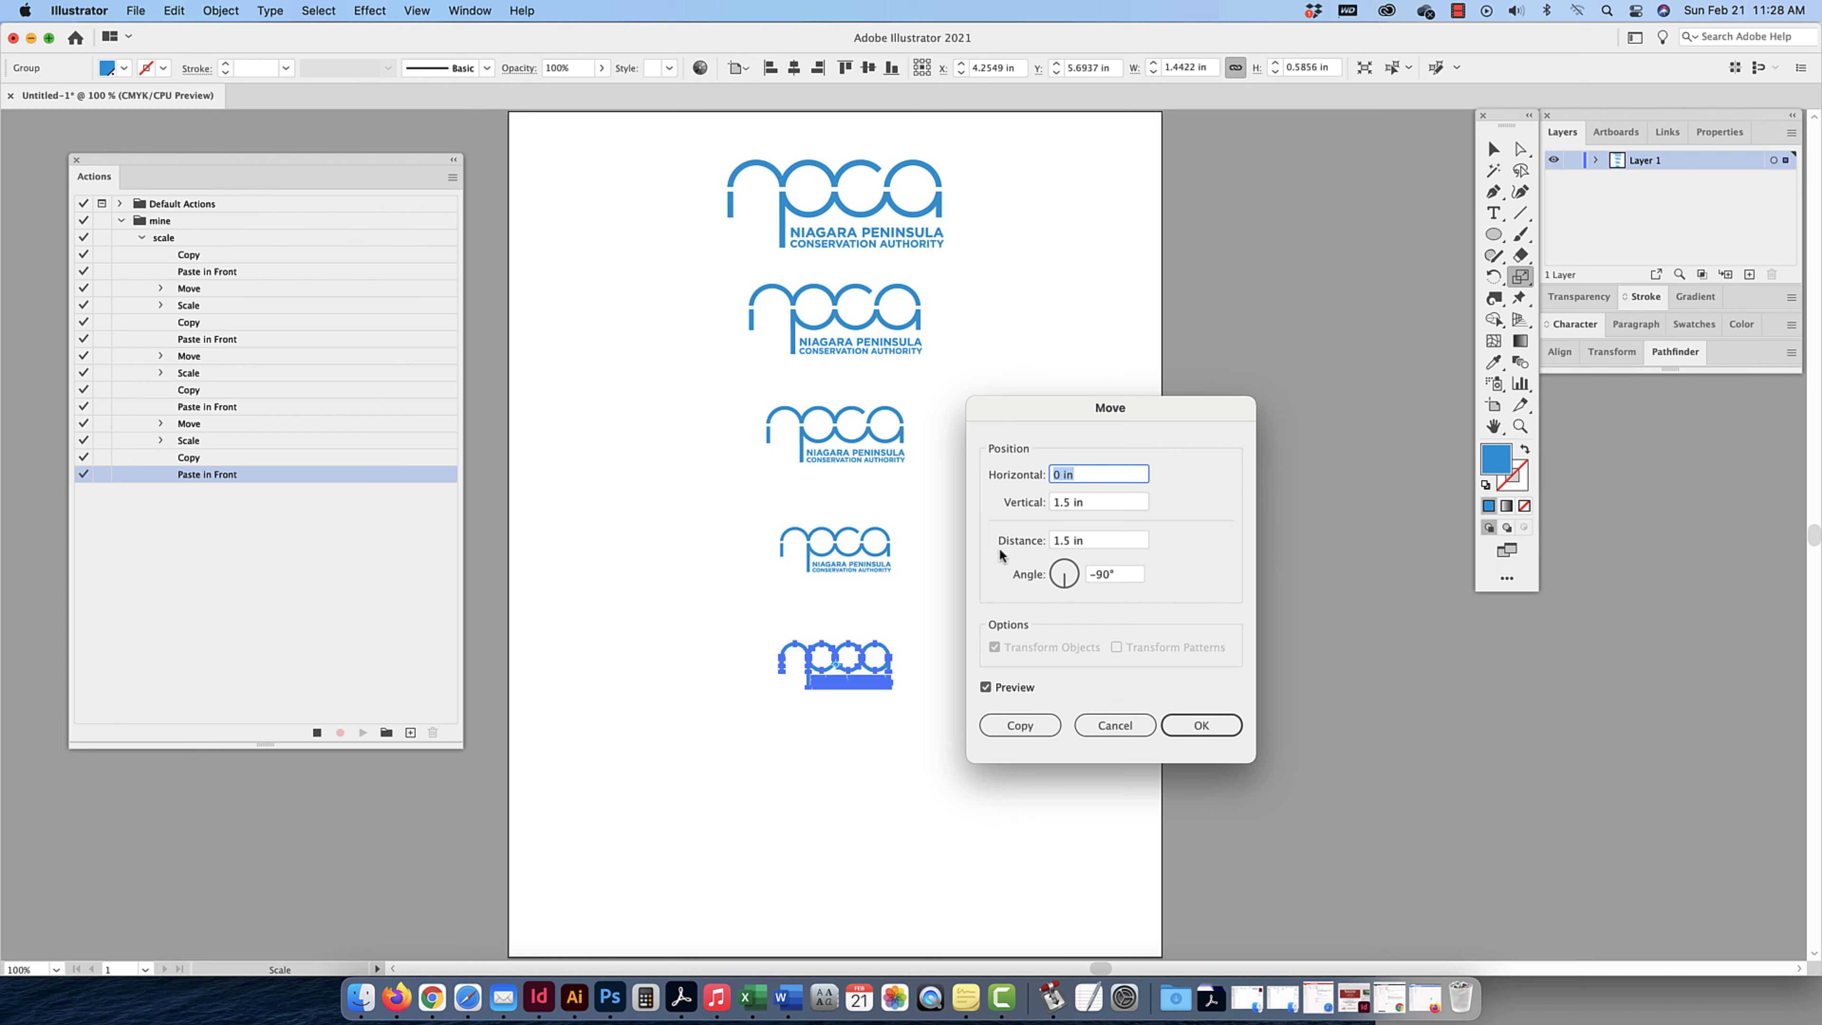
pyautogui.click(1203, 726)
pyautogui.doubleClick(1520, 277)
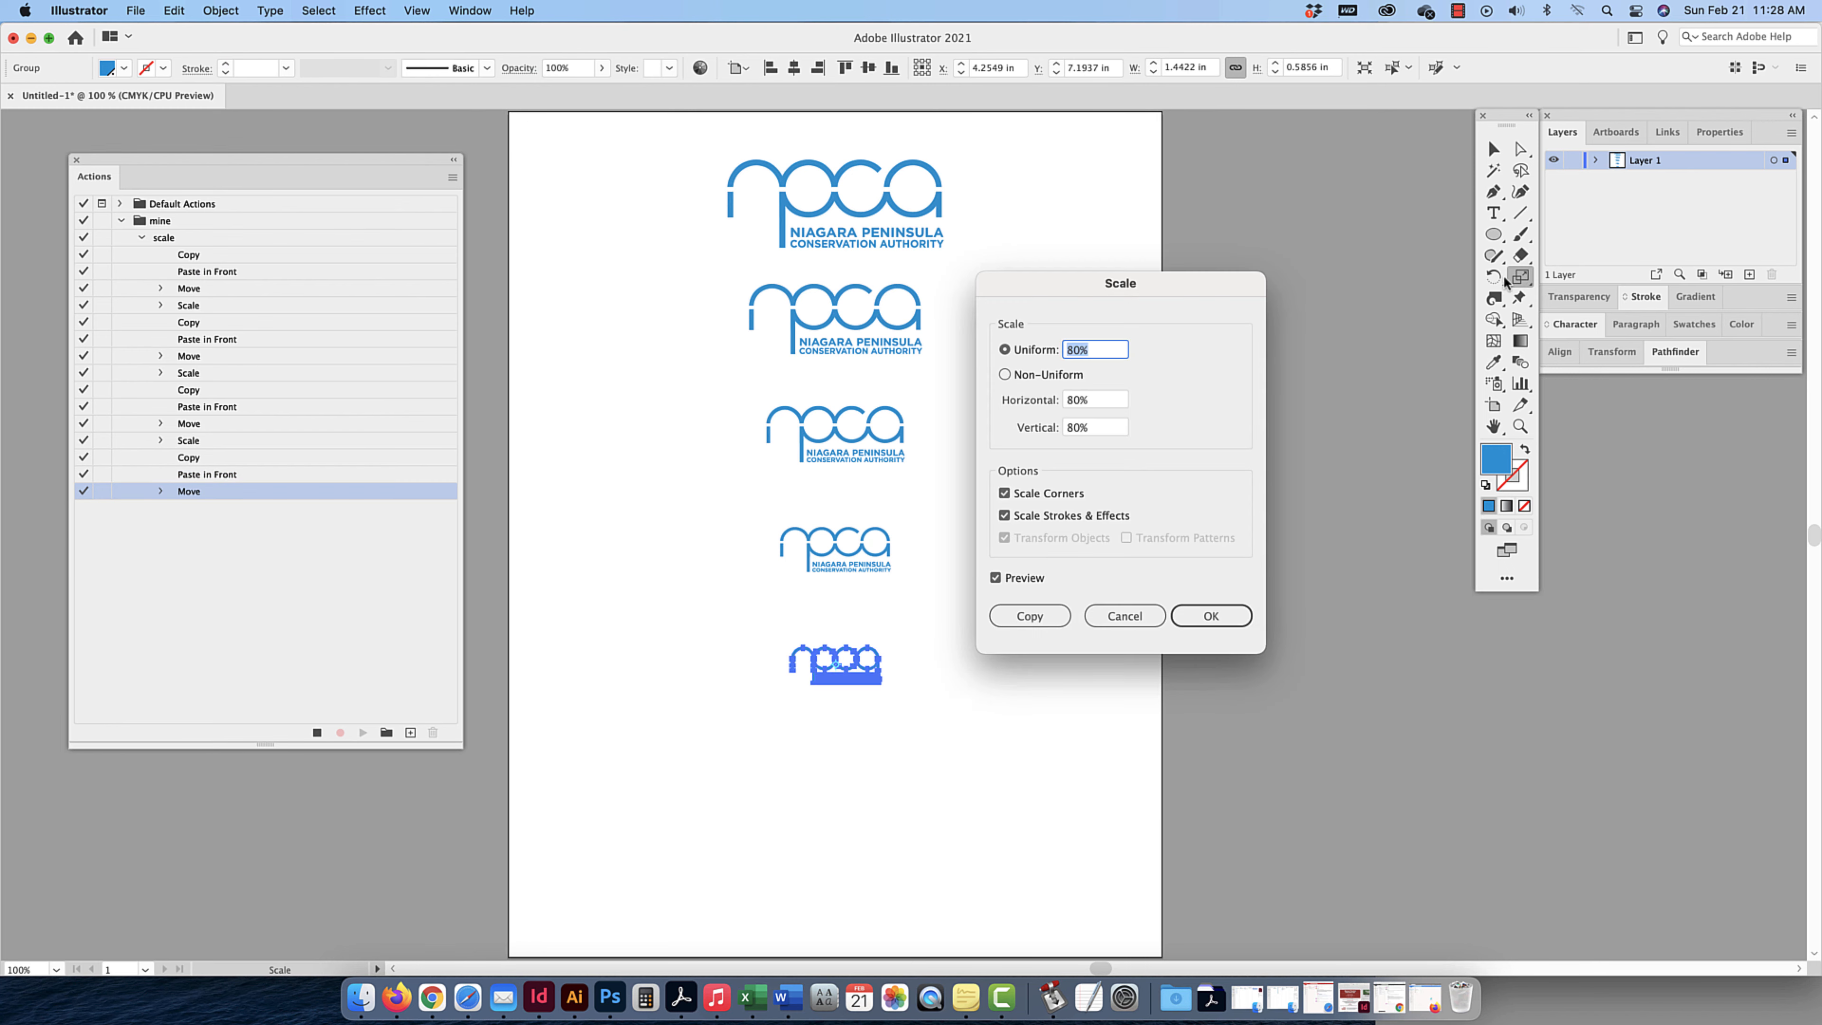
pyautogui.click(1211, 615)
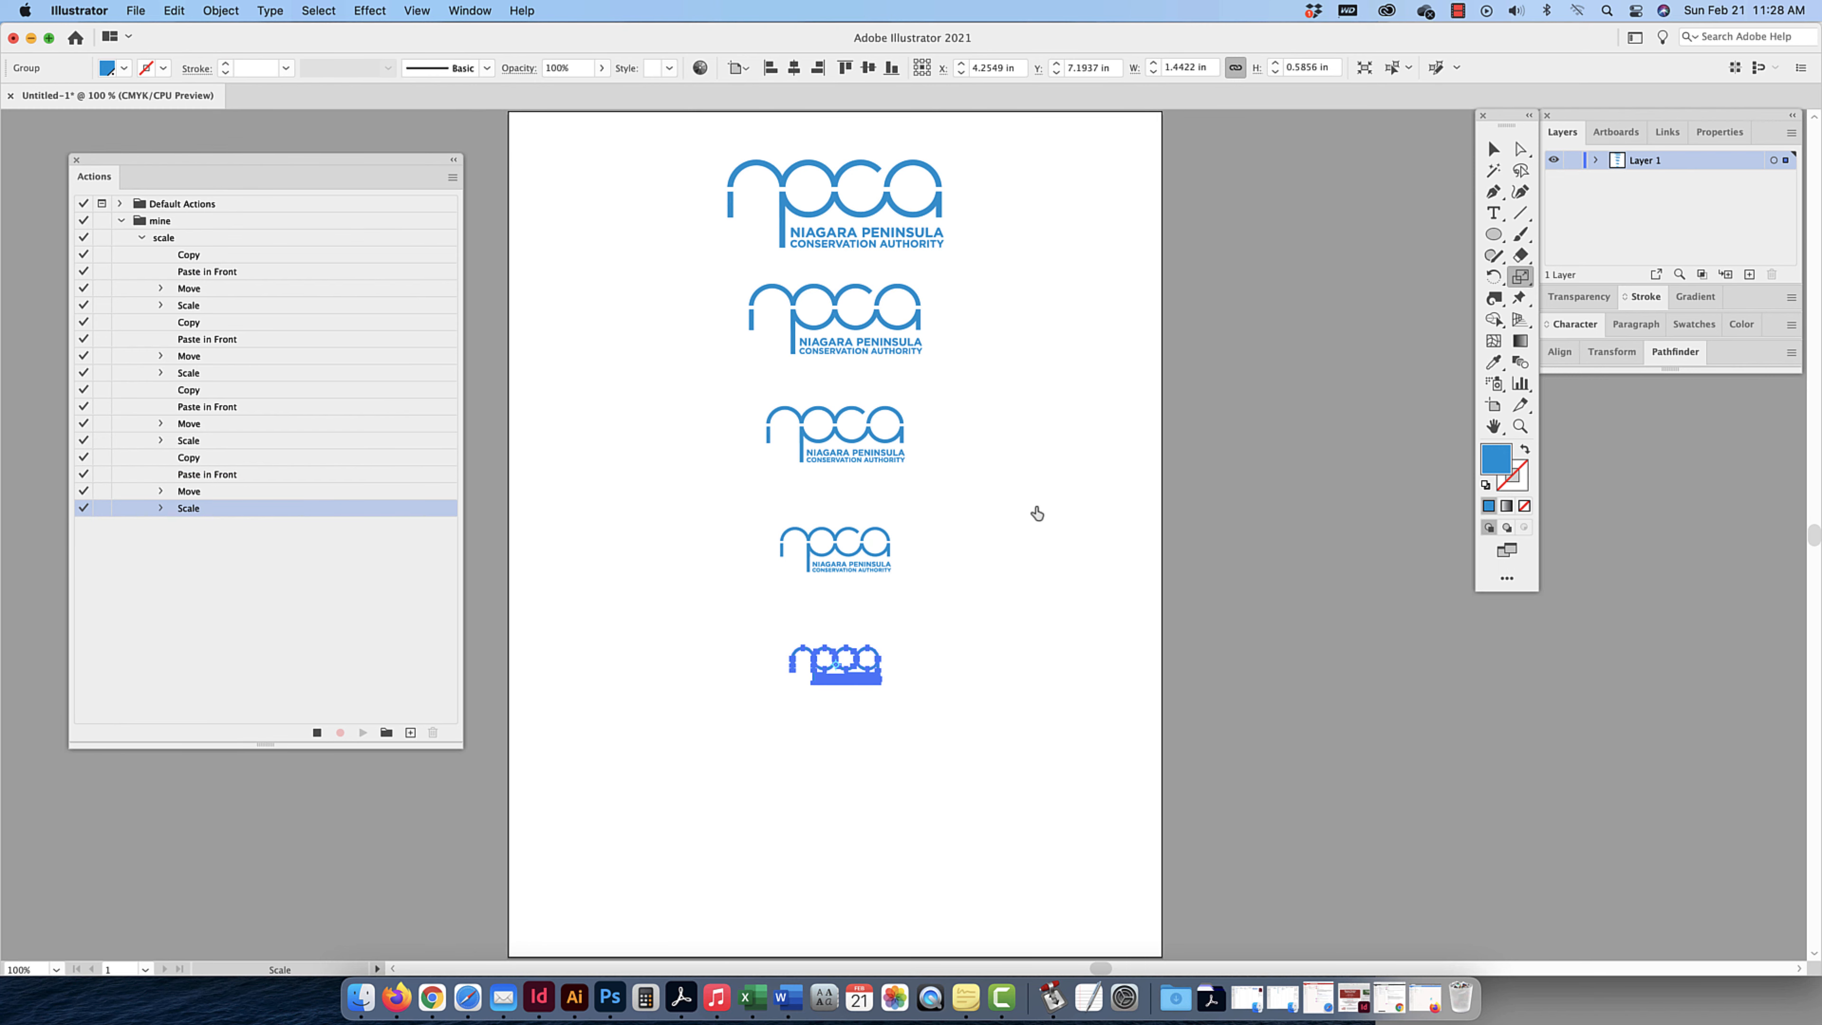
# - Record the sixth logo as a pasted-in-front copy of the fifth, moved 1.5 in vertically and scaled uniformly to 80%
pyautogui.press('super+c')
pyautogui.press('super+f')
pyautogui.click(221, 11)
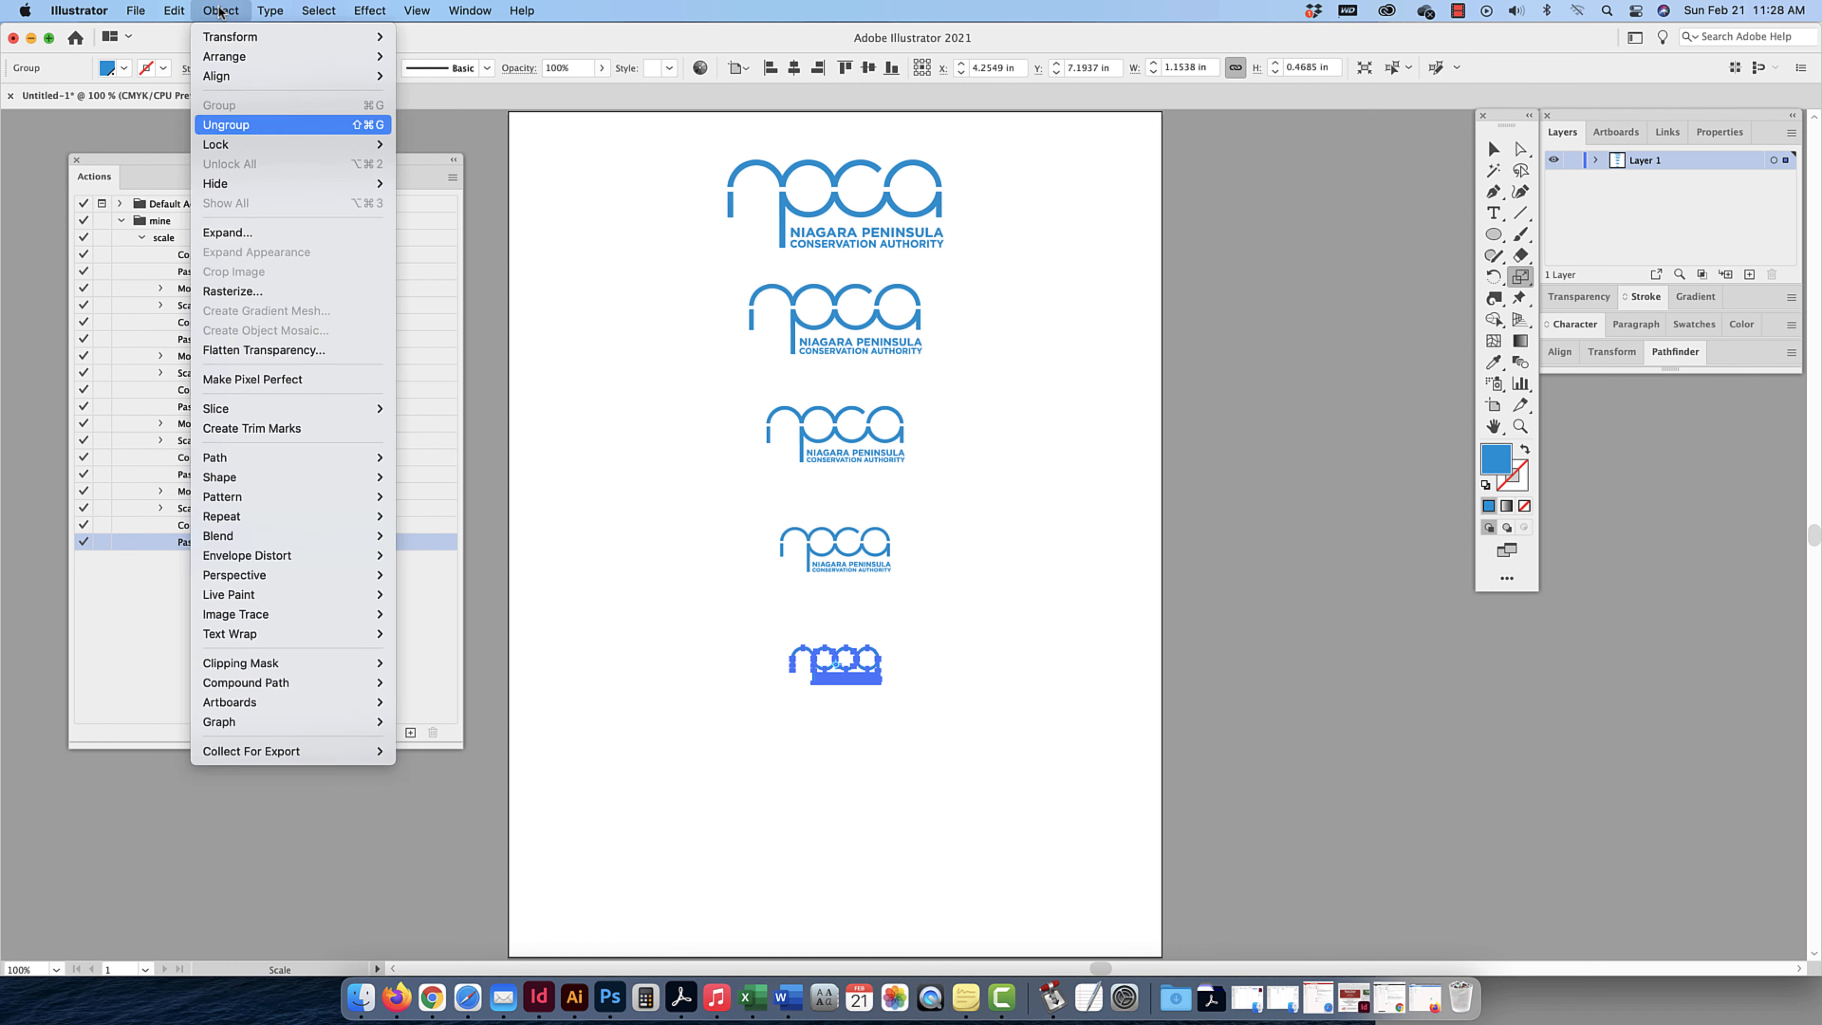
pyautogui.moveTo(287, 36)
pyautogui.click(463, 66)
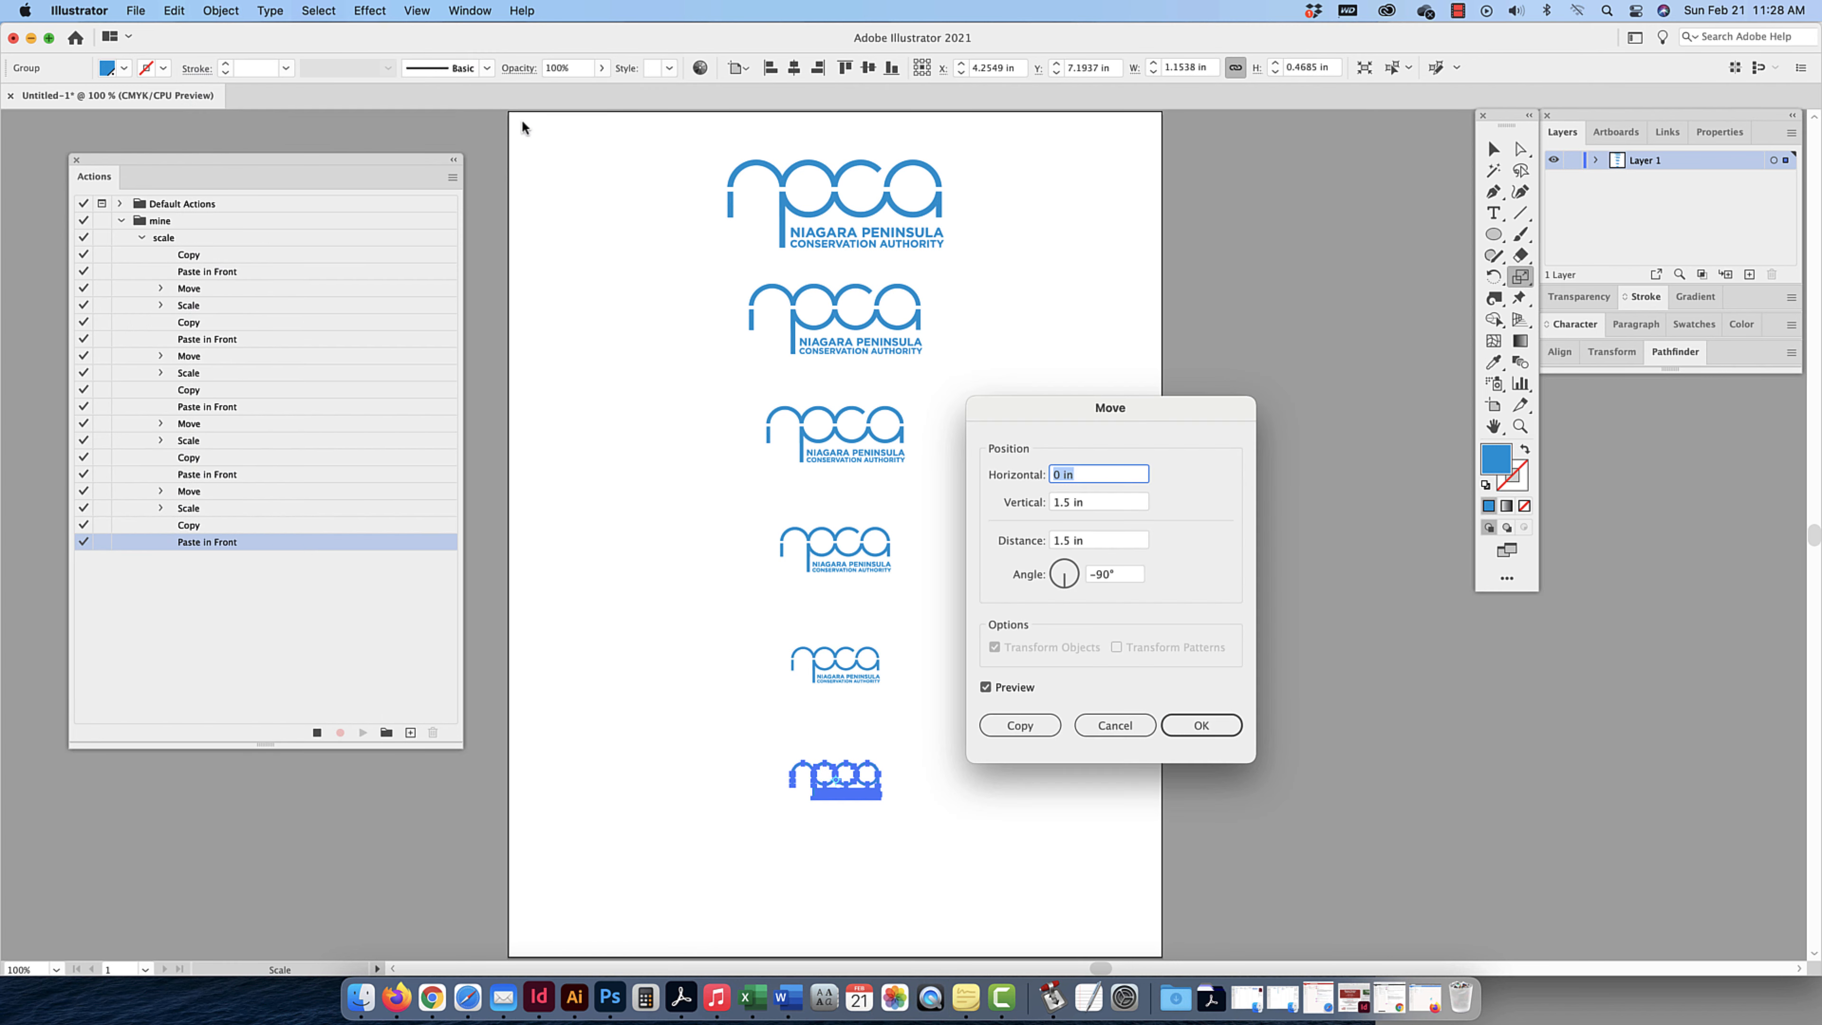
pyautogui.click(1212, 728)
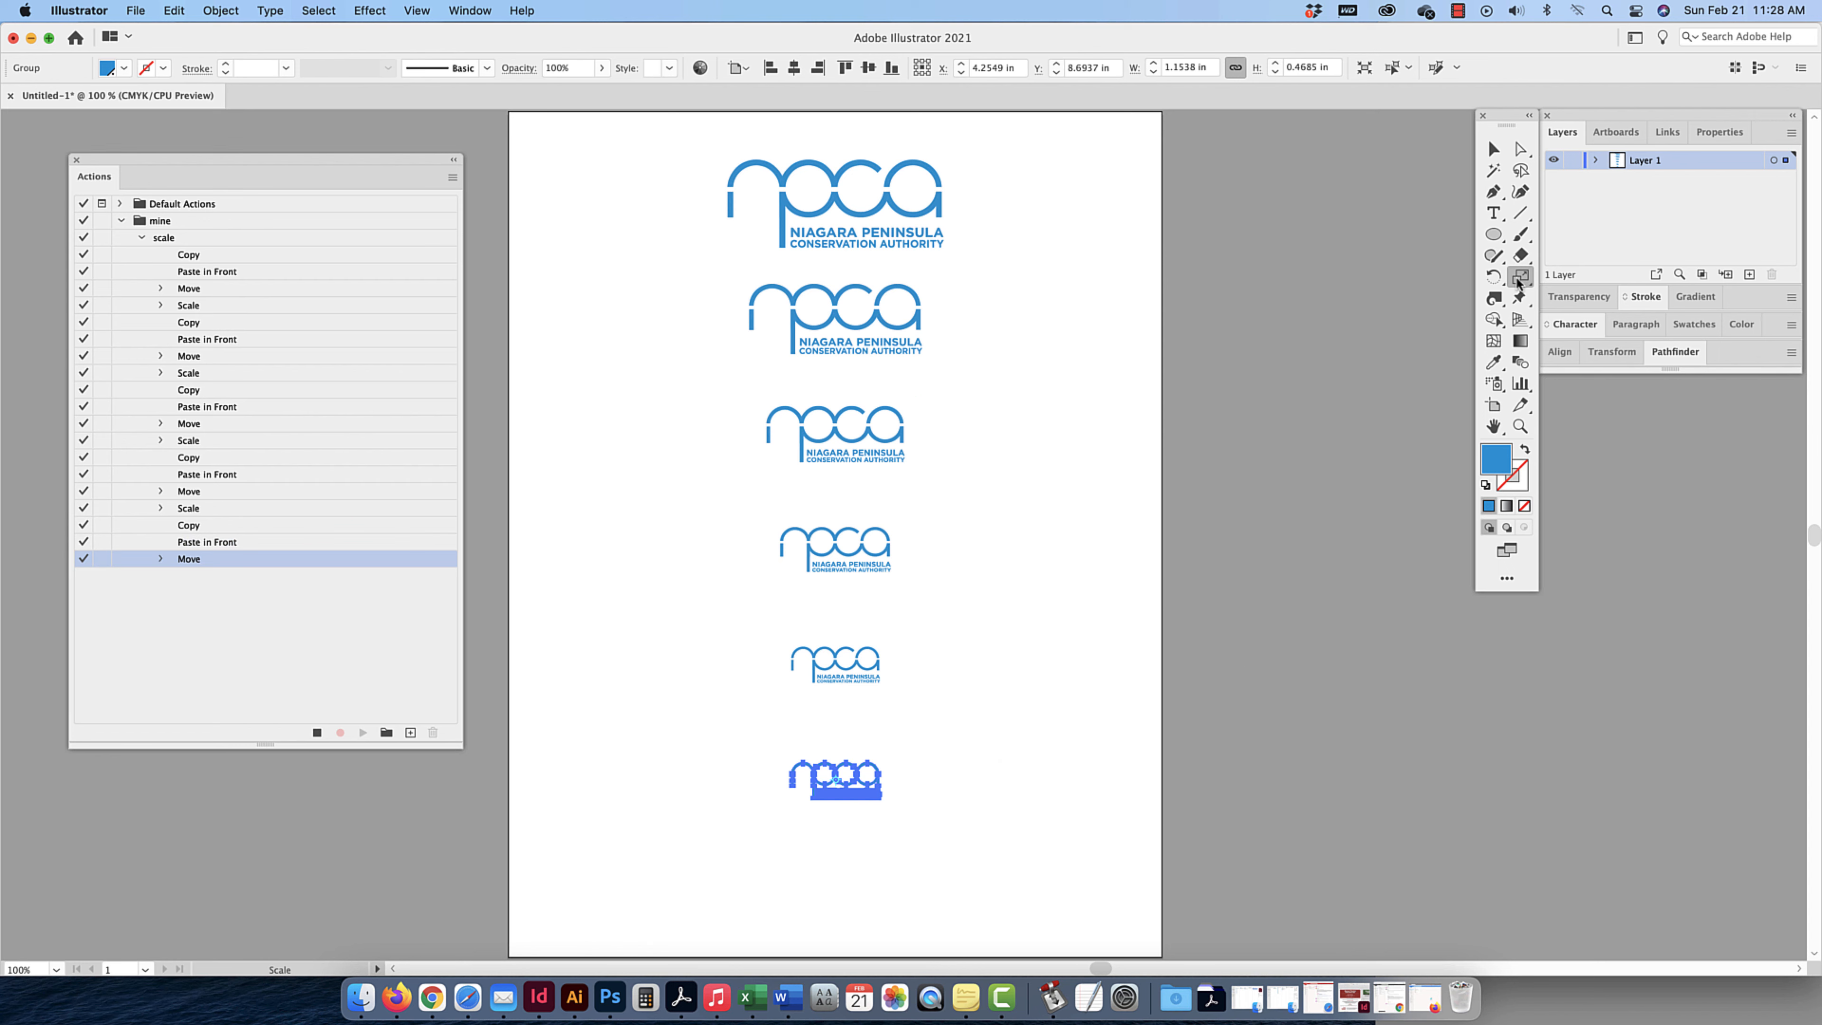
pyautogui.doubleClick(1518, 280)
pyautogui.click(1249, 617)
# - Record the seventh logo as a pasted-in-front copy of the sixth, moved 1.5 in vertically and scaled uniformly to 80%
pyautogui.press('super+c')
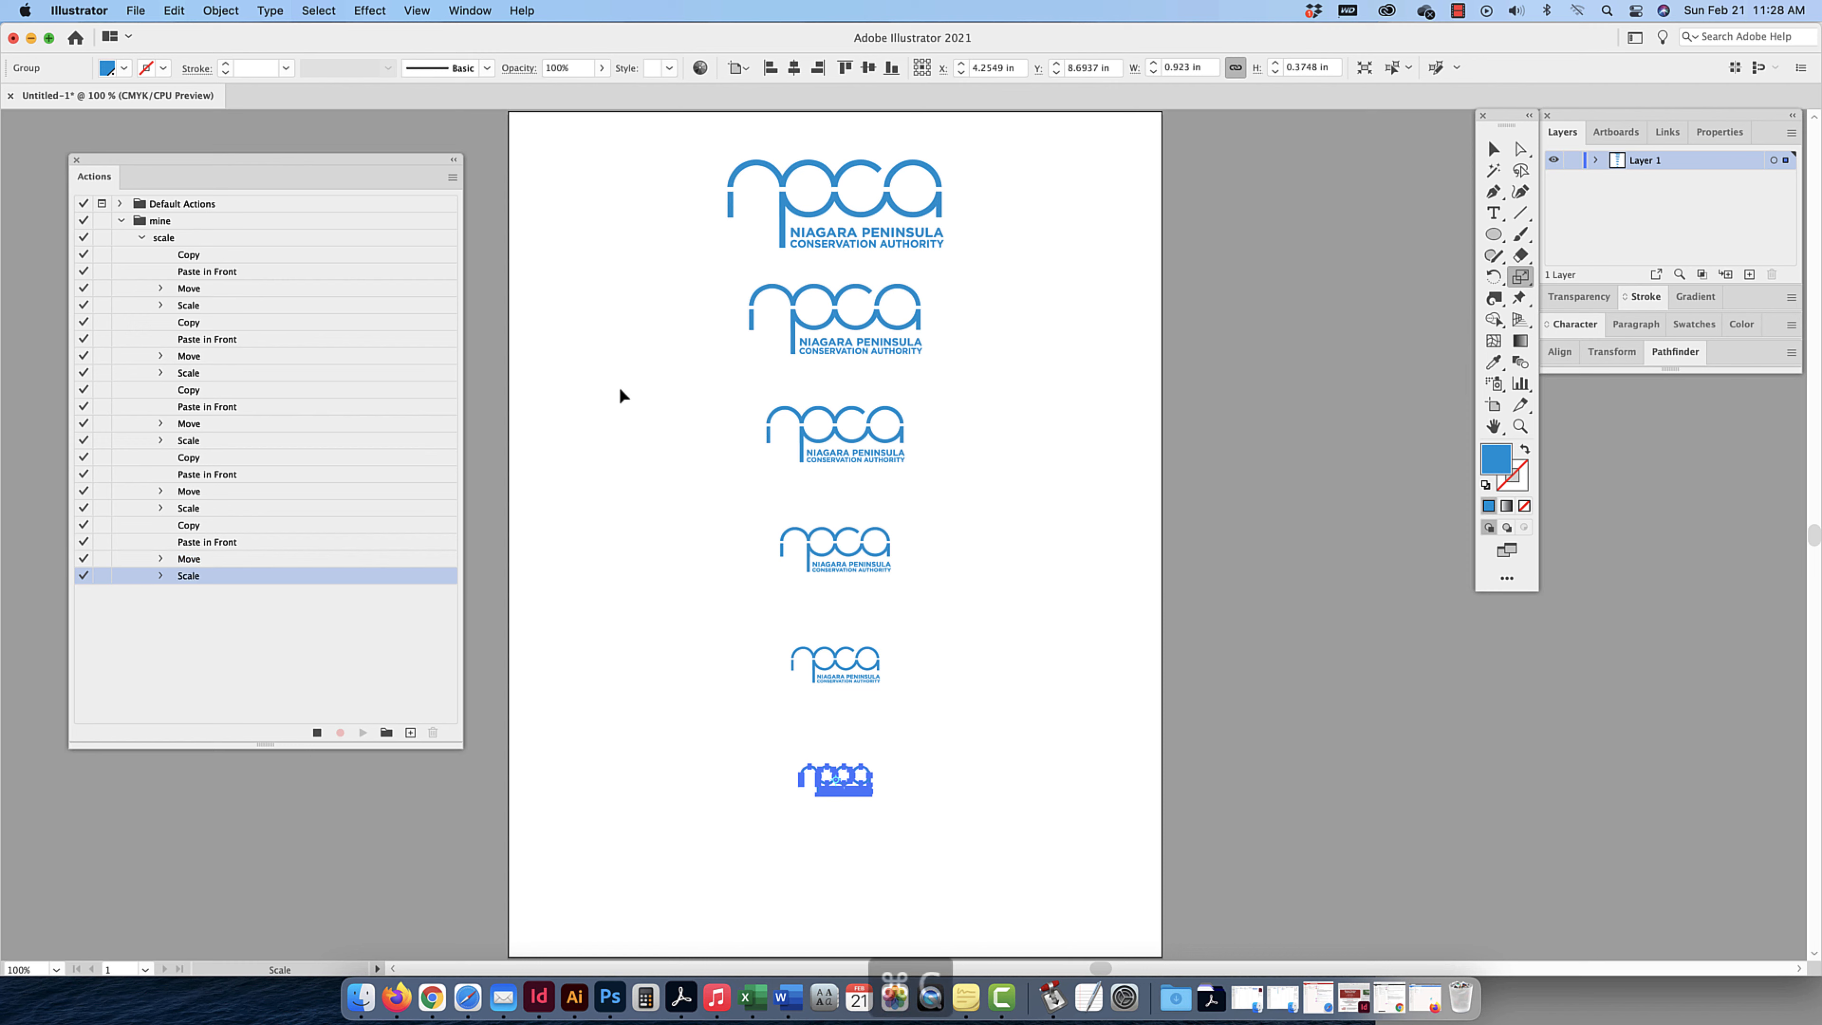
pyautogui.press('super+f')
pyautogui.click(220, 10)
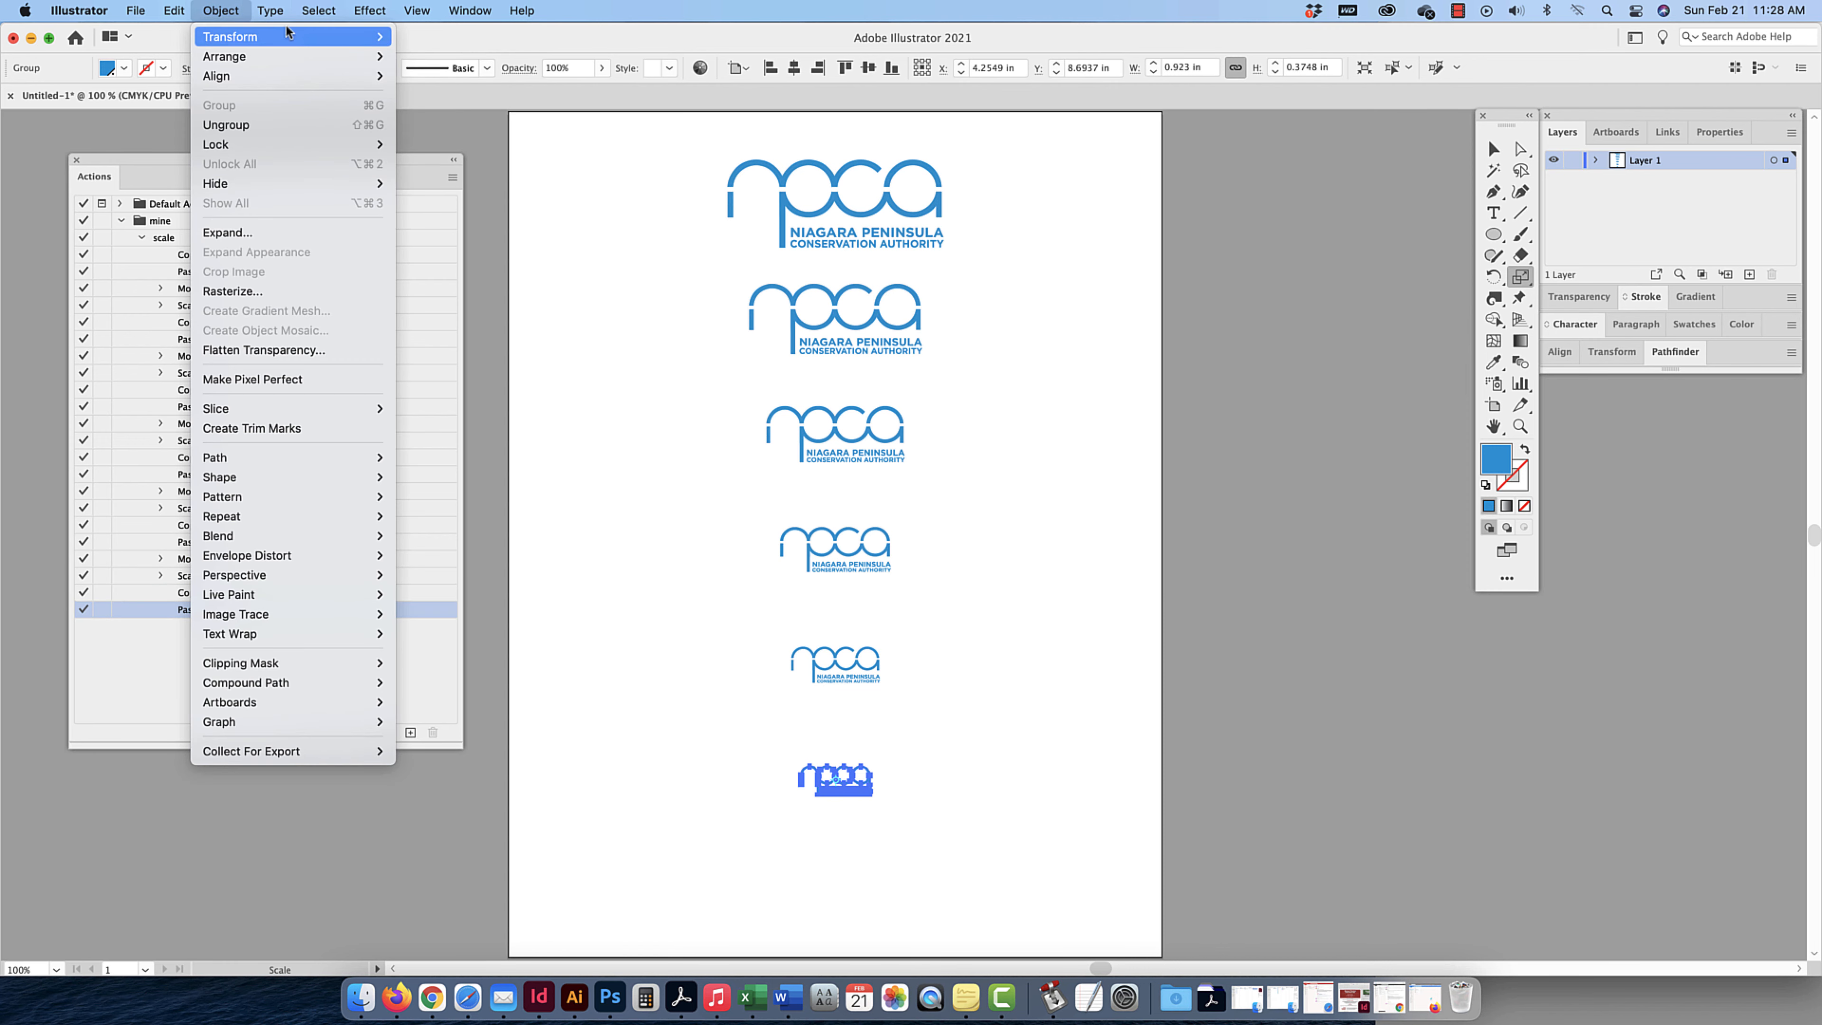
pyautogui.moveTo(230, 37)
pyautogui.click(466, 67)
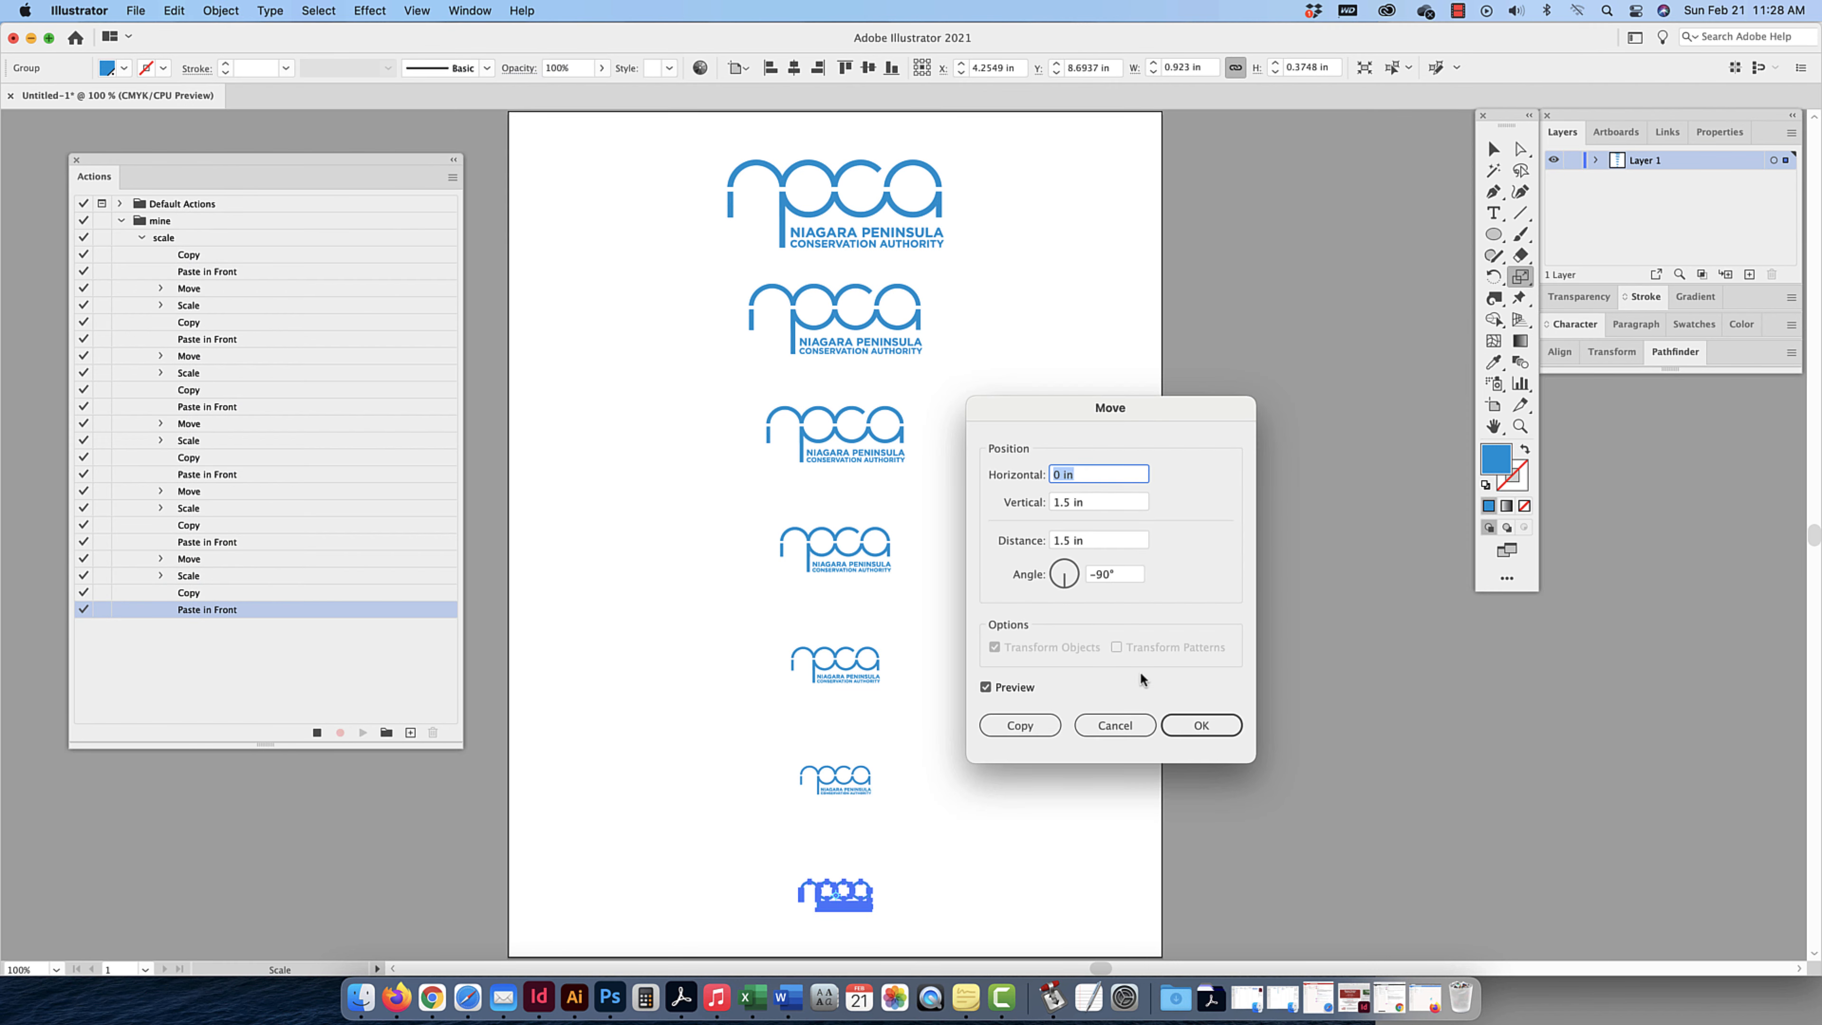
pyautogui.click(1202, 726)
pyautogui.click(1202, 726)
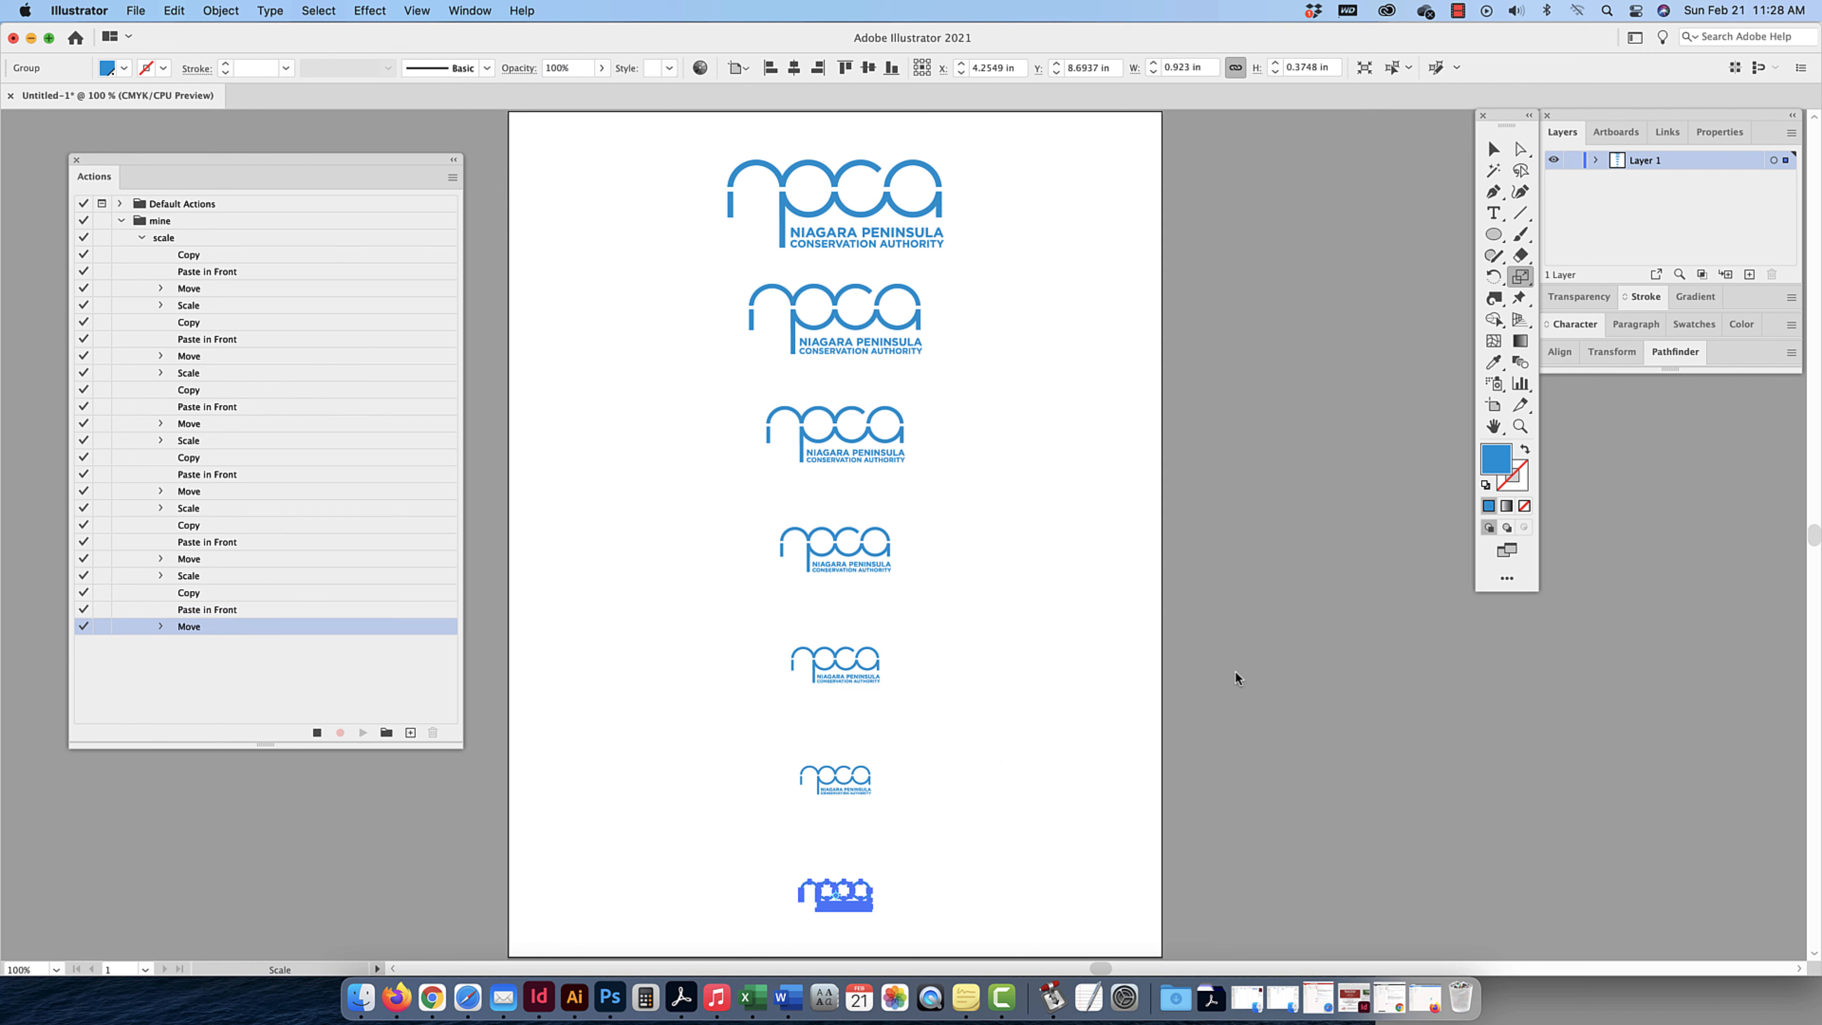
pyautogui.doubleClick(1520, 277)
pyautogui.click(1202, 617)
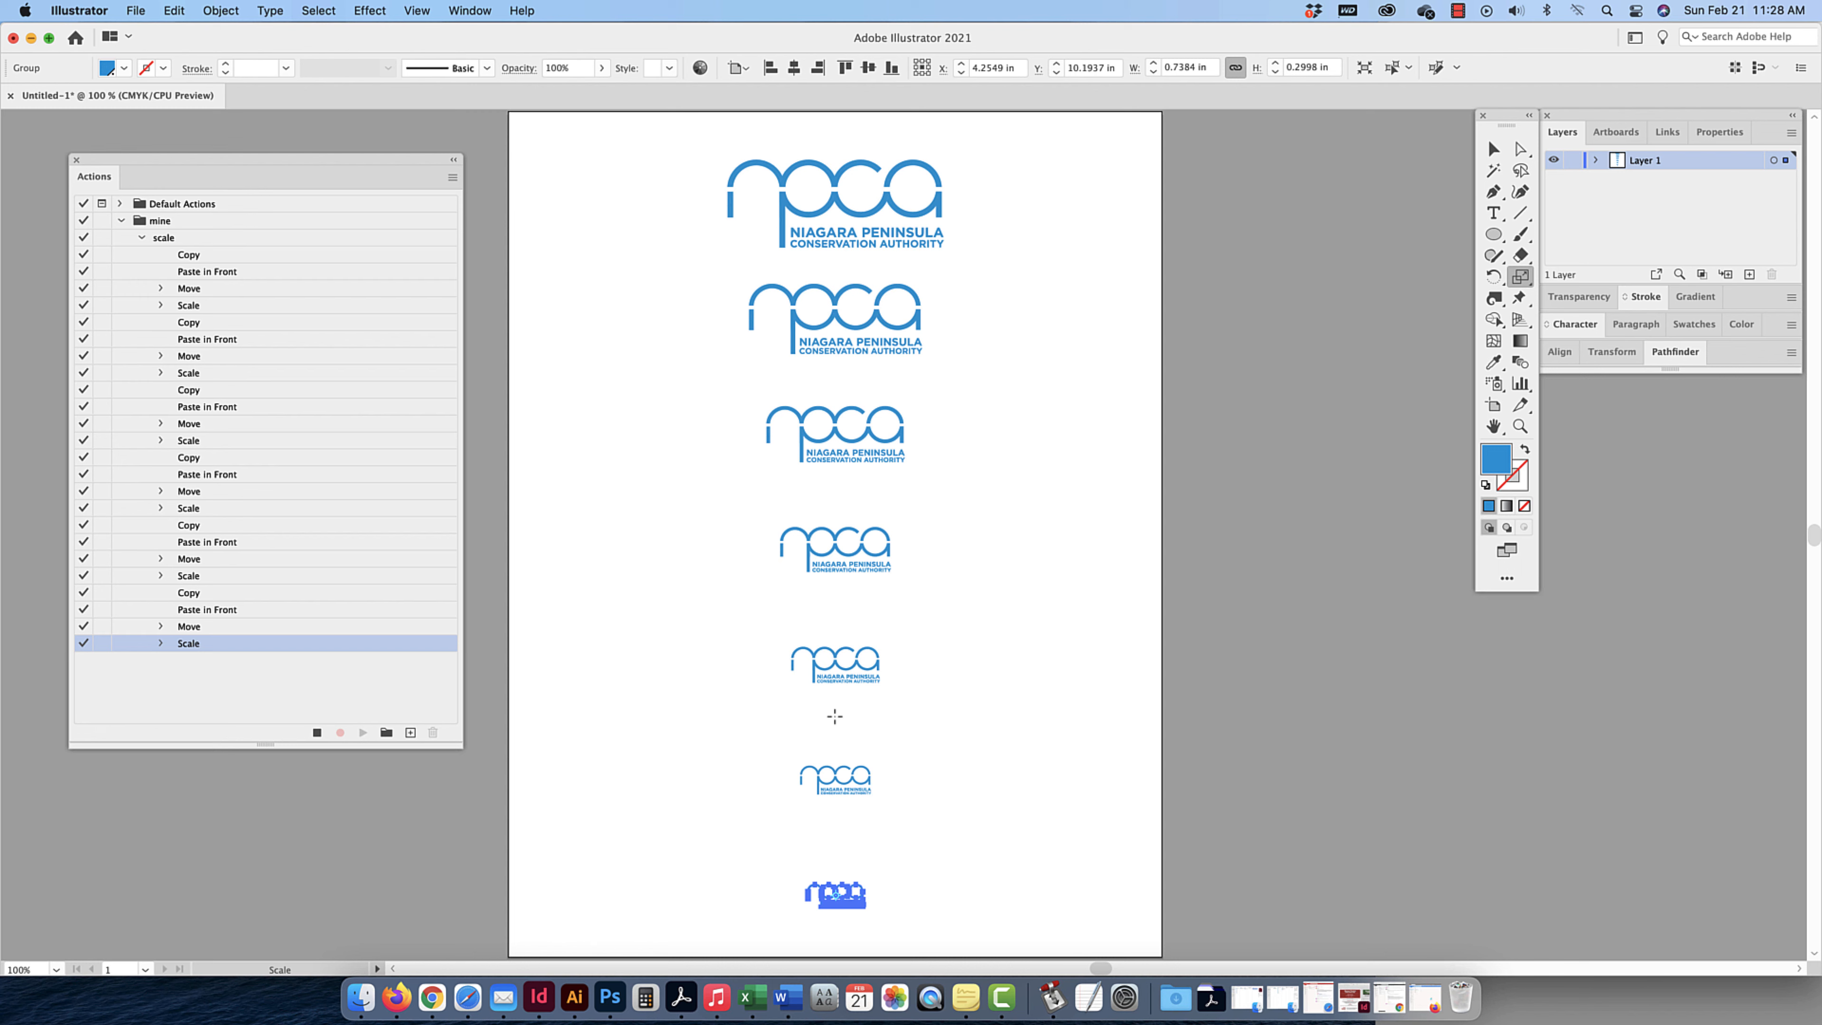
# - Stop recording the scale action and collapse its list of recorded commands
pyautogui.scroll(-1, 835, 715)
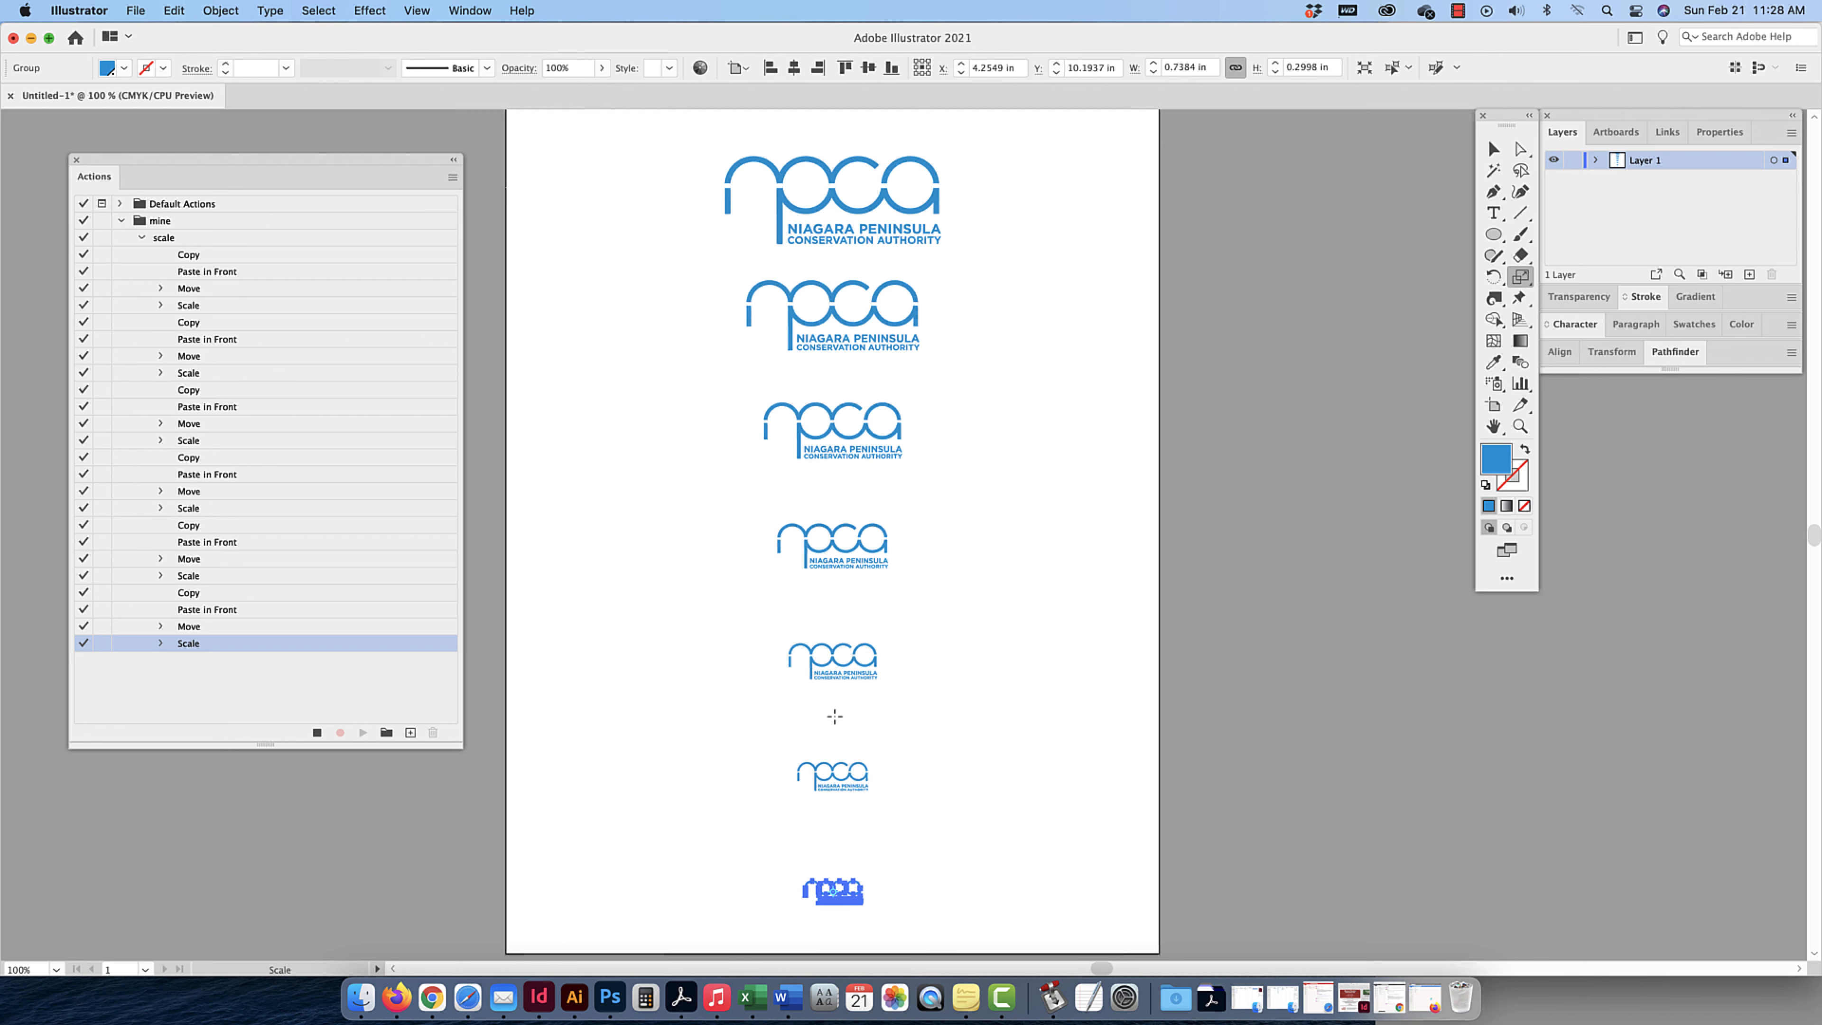
pyautogui.click(318, 732)
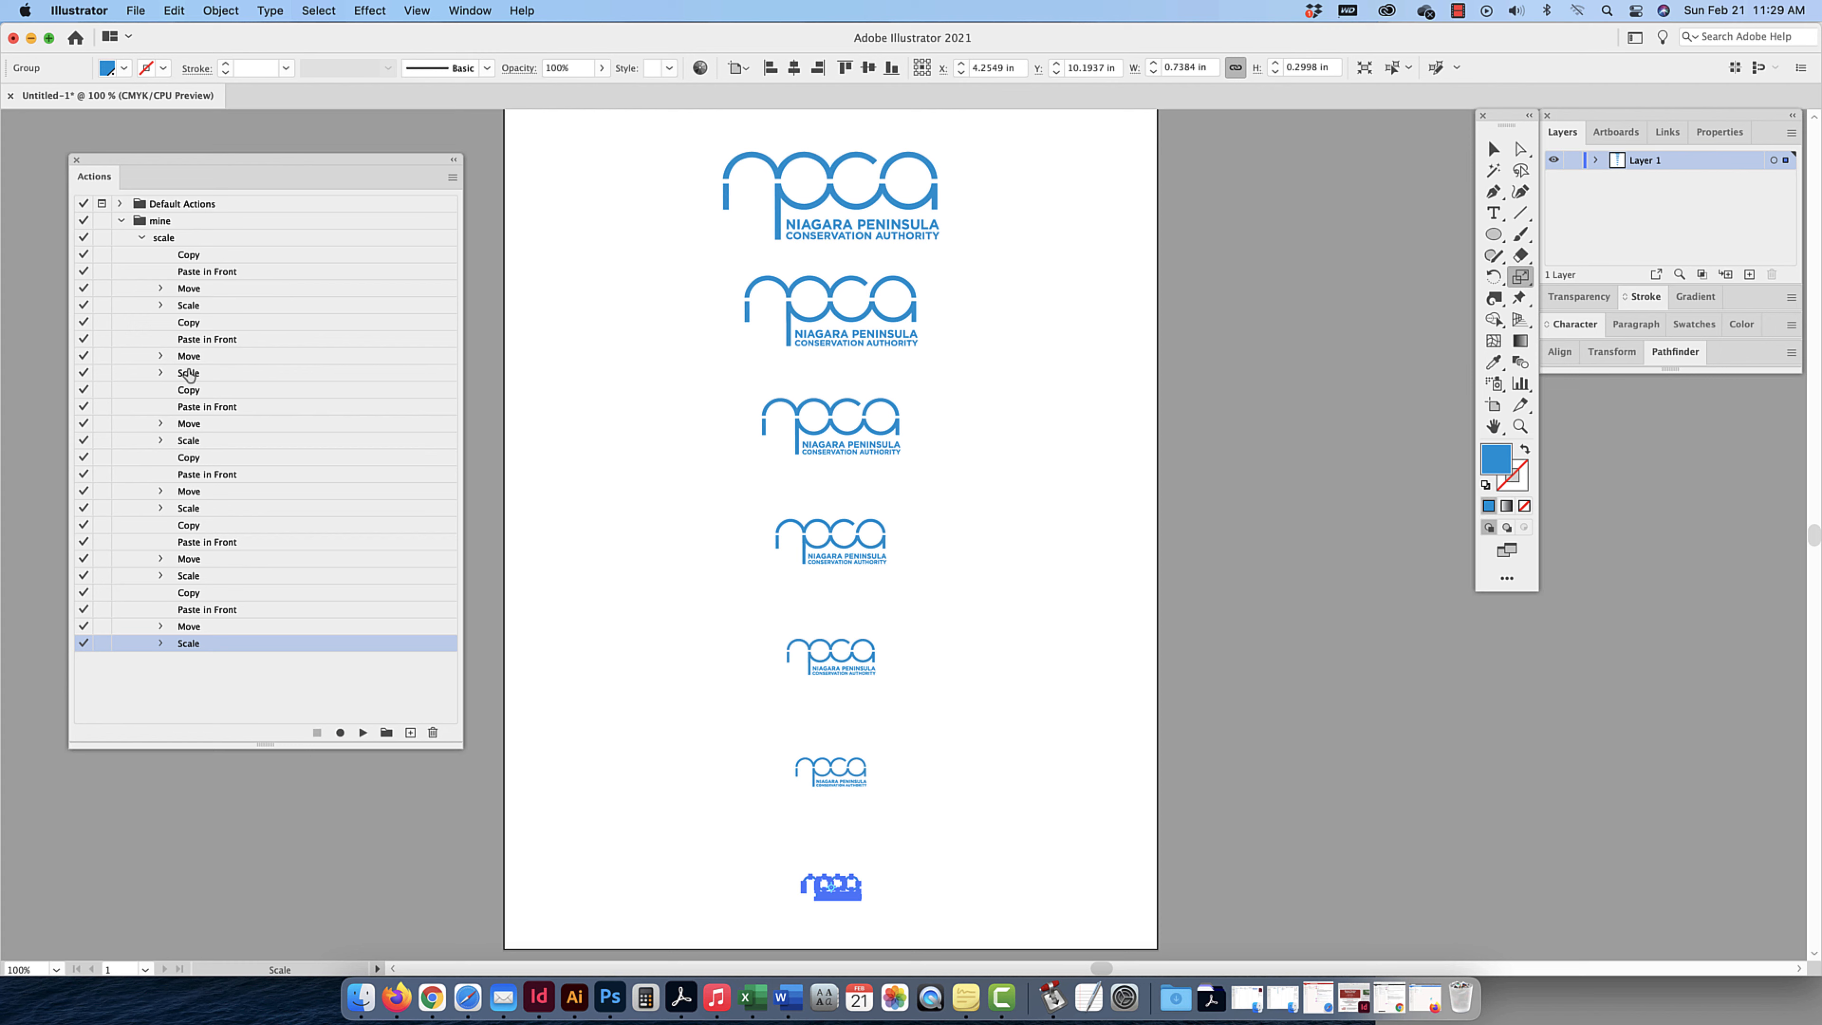
pyautogui.click(141, 238)
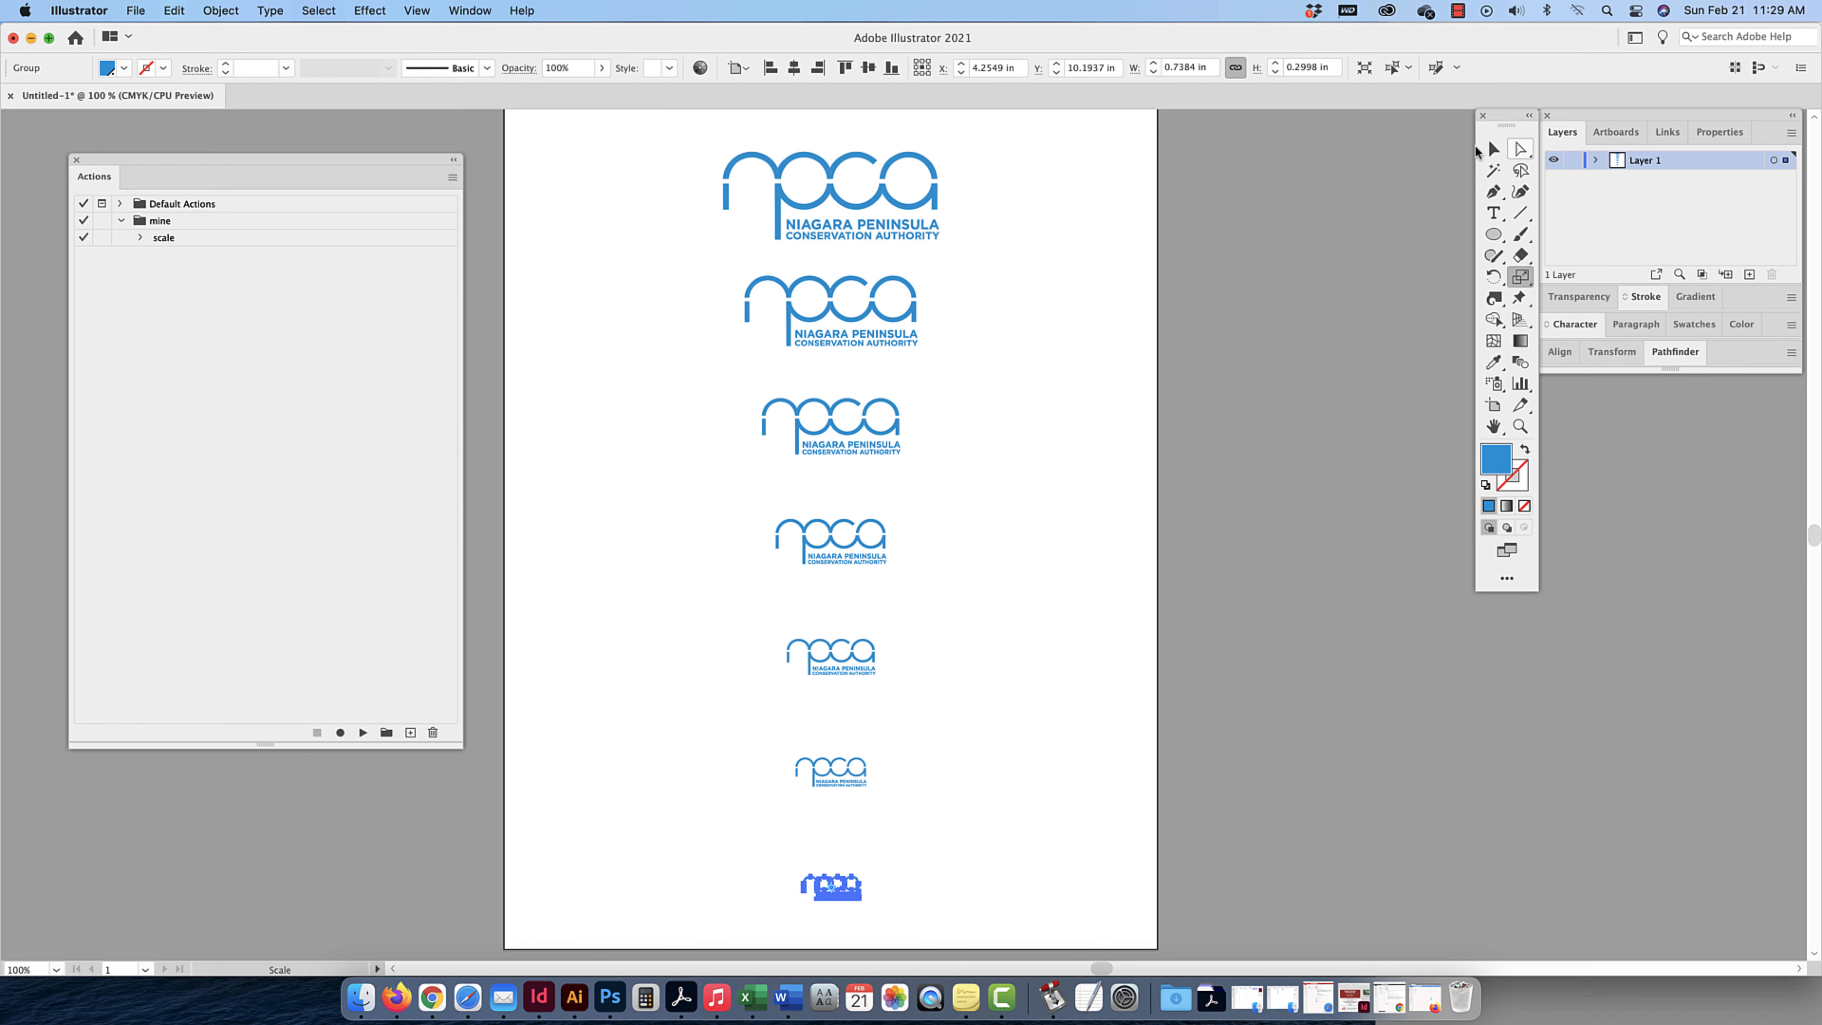
# - Move the whole column of logos toward the artboard's left edge and place a copy of the largest logo on its upper right
pyautogui.click(1490, 148)
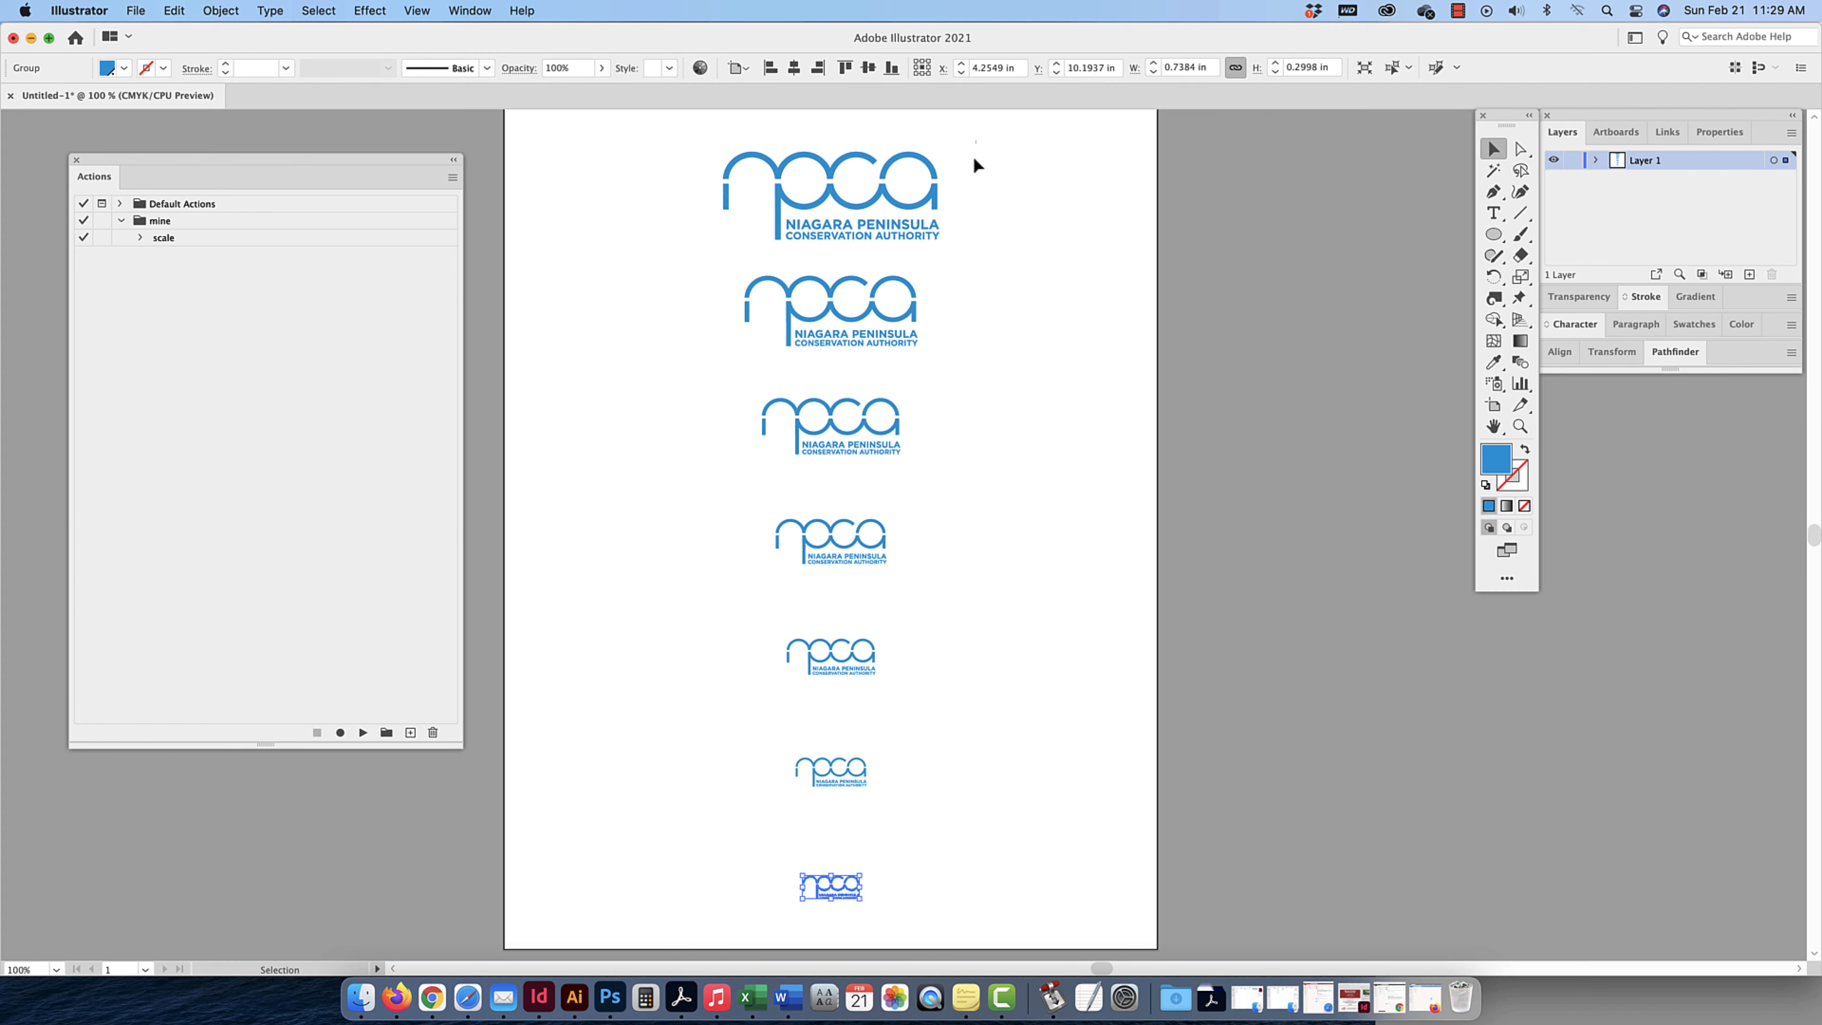
pyautogui.moveTo(976, 140); pyautogui.dragTo(723, 888)
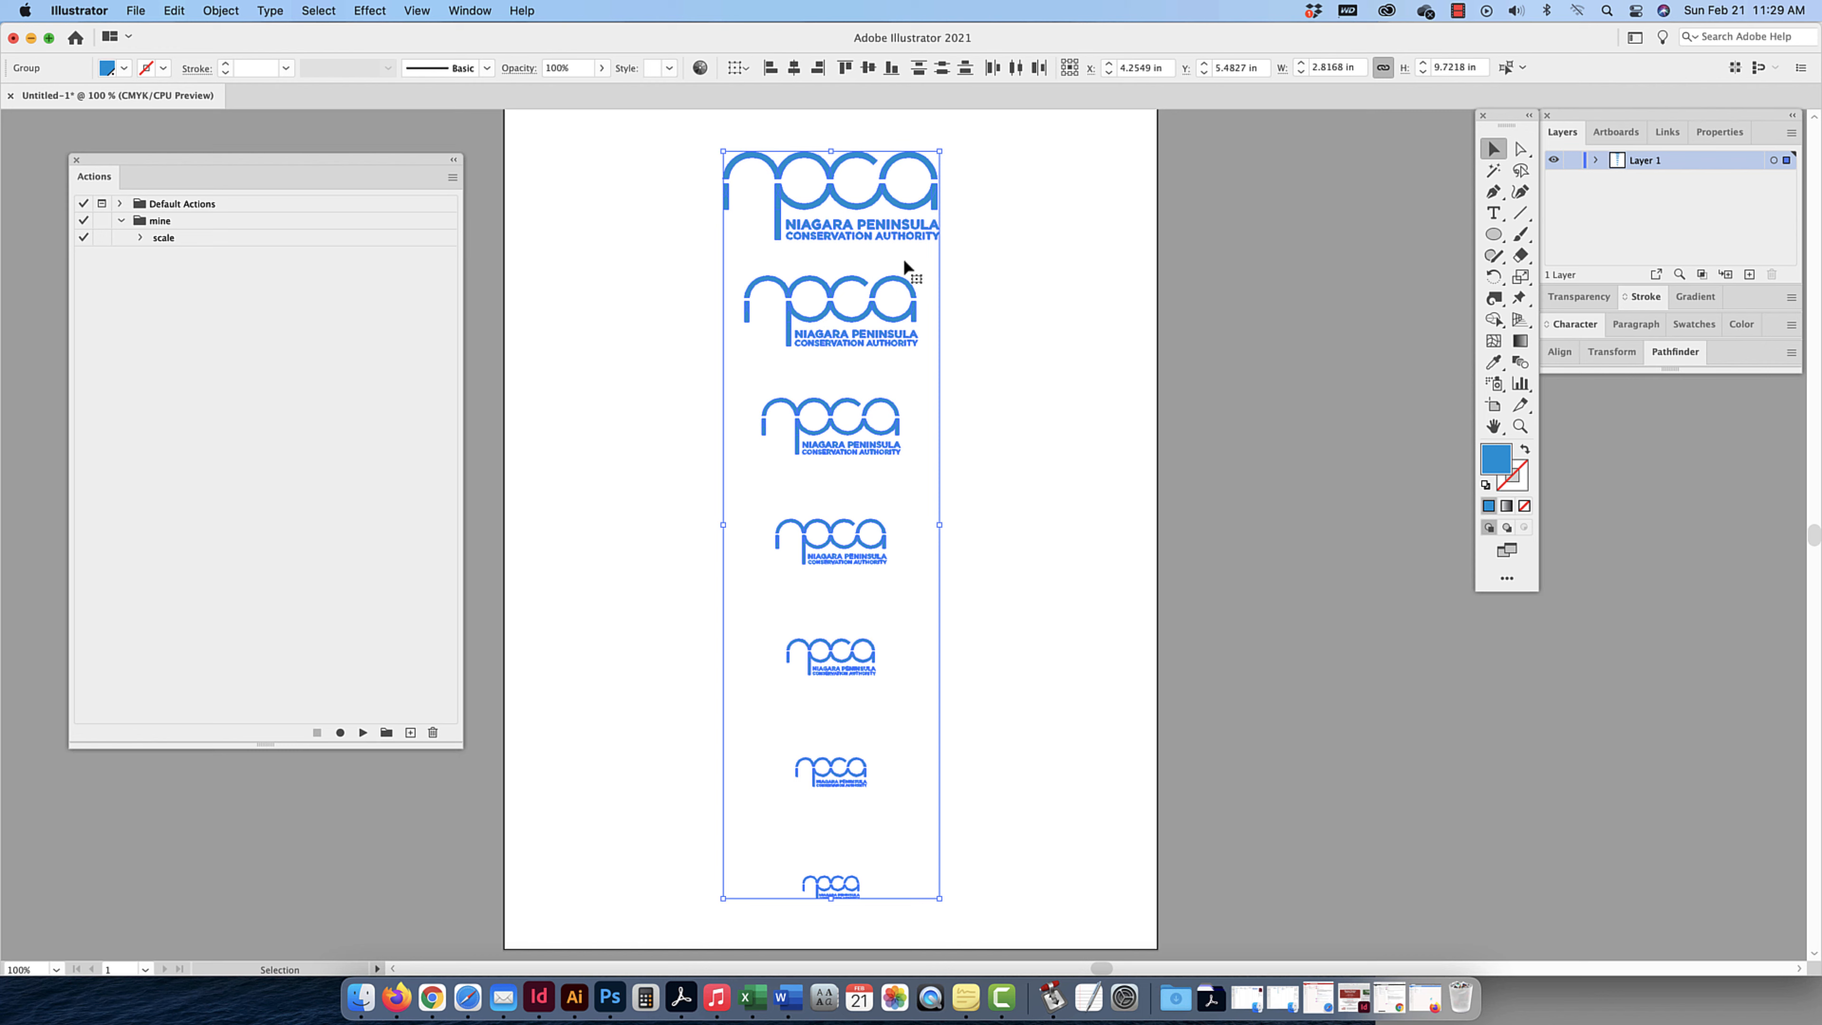
pyautogui.moveTo(877, 212); pyautogui.dragTo(1058, 212)
pyautogui.click(789, 211)
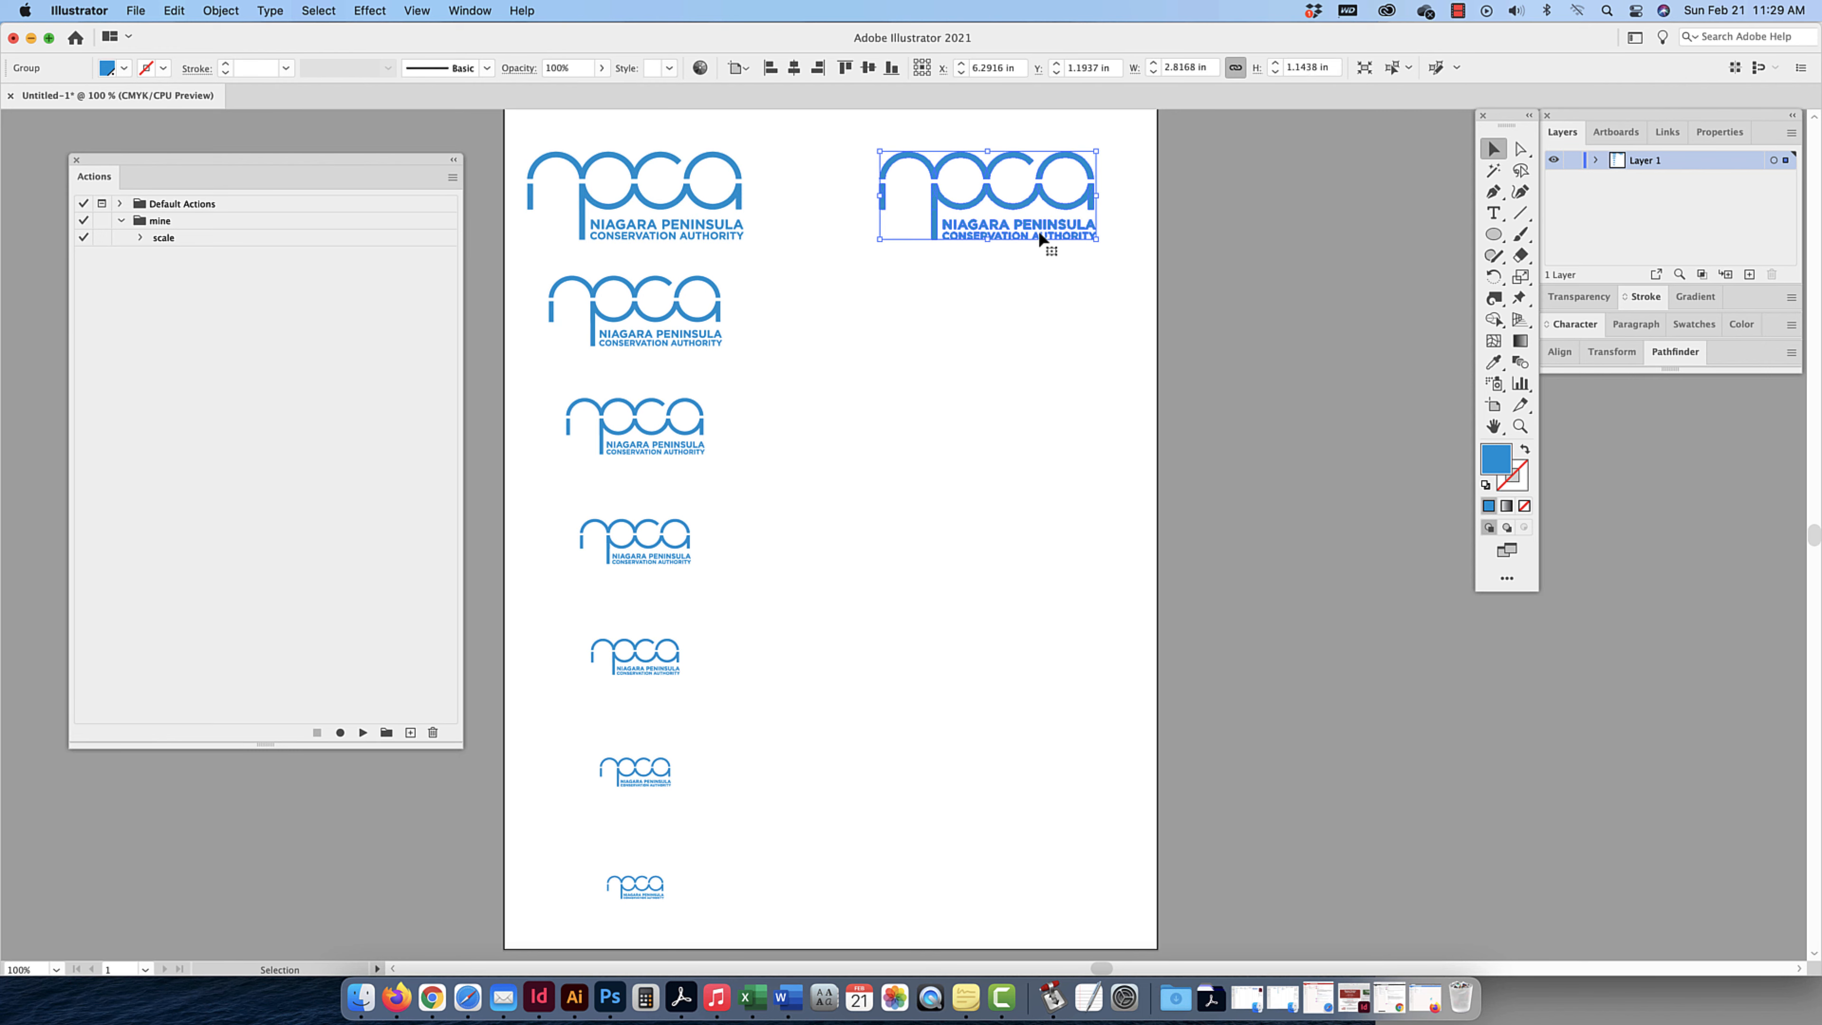
pyautogui.moveTo(995, 310); pyautogui.dragTo(905, 155)
# - Run the scale action on the copied large logo, and collapse the action's command list
pyautogui.click(172, 238)
pyautogui.click(362, 732)
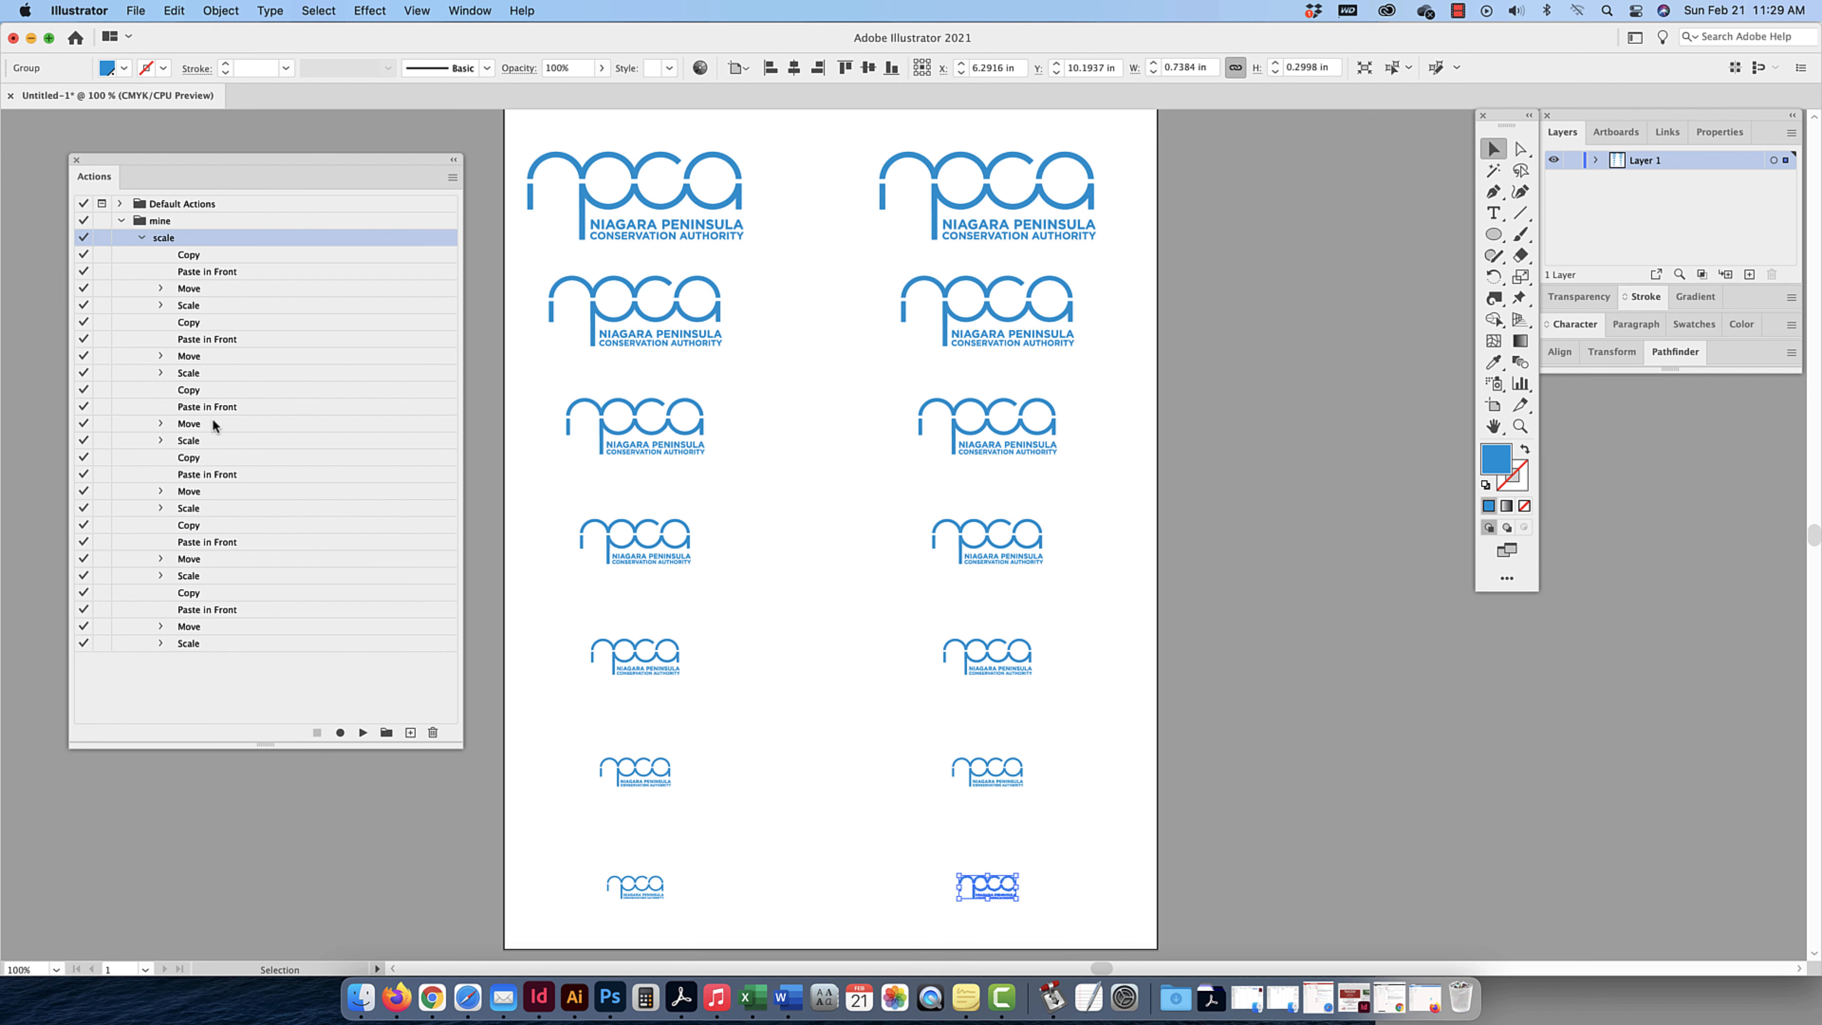
pyautogui.click(142, 238)
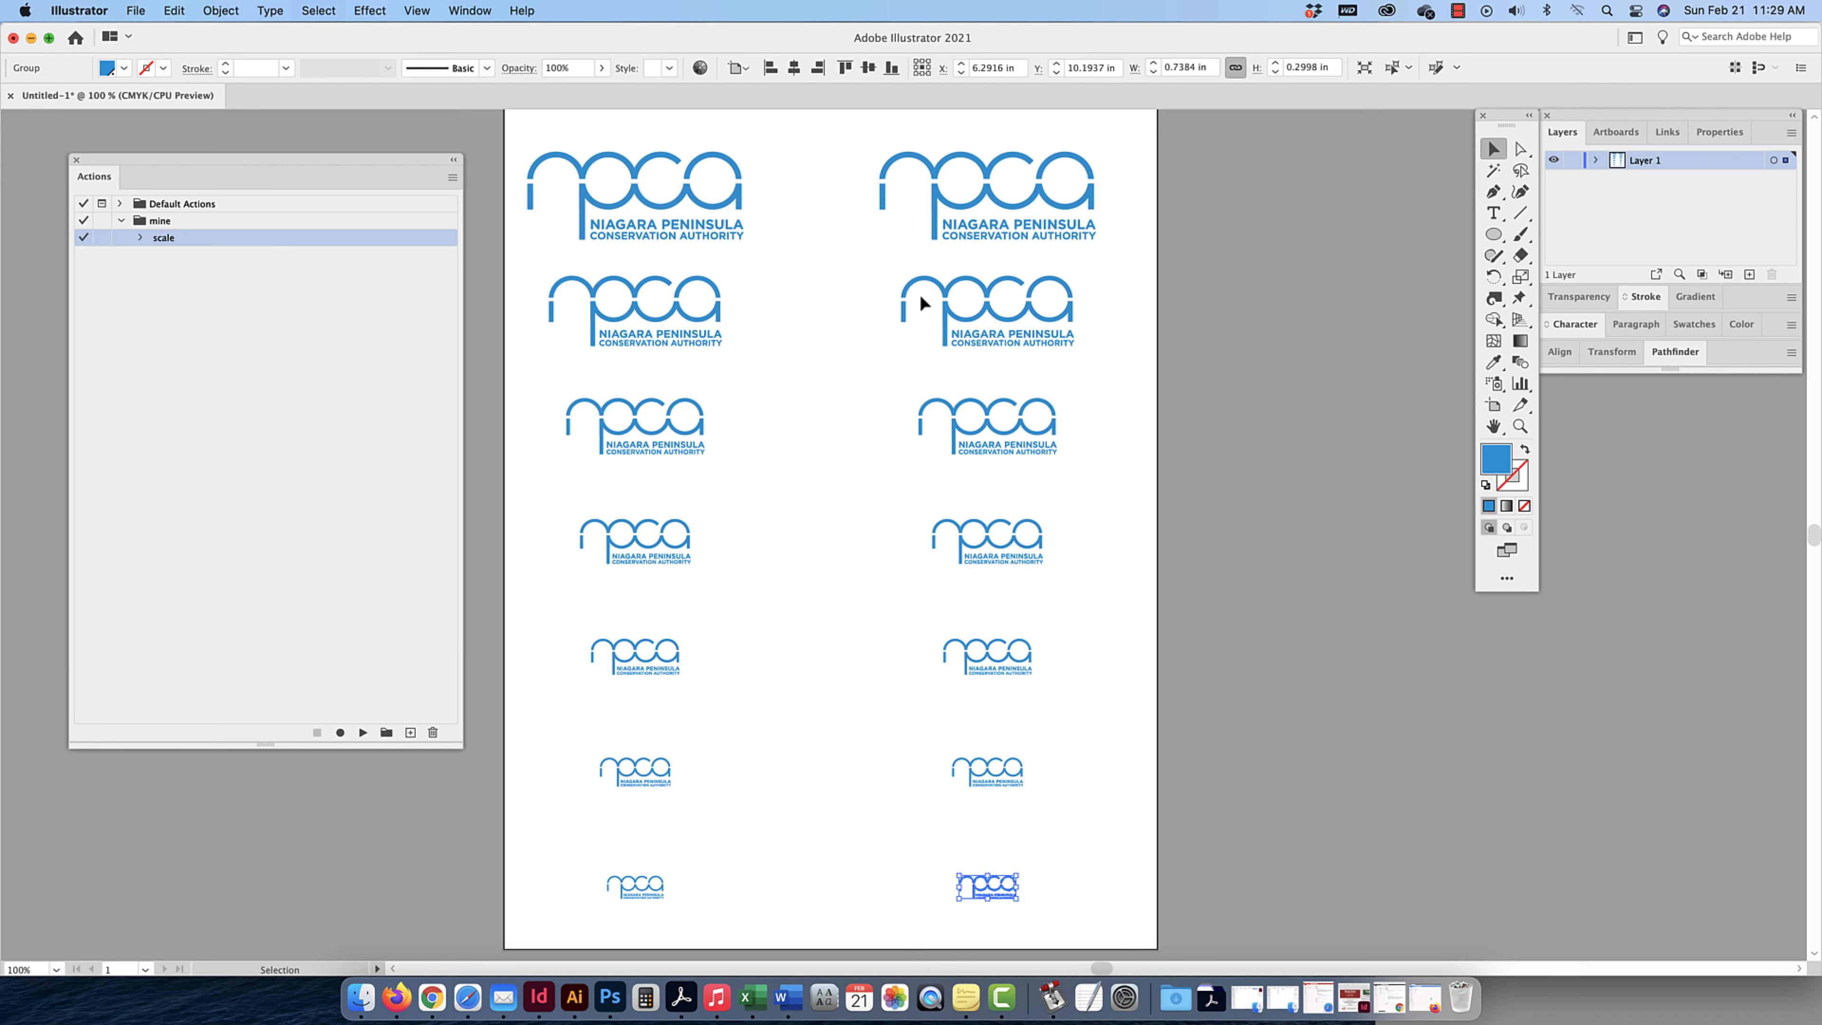
# - Draw a blue circle about 1.74 in wide beside the artboard's upper right corner and shift it slightly down and right
pyautogui.hscroll(2, 1336, 249)
pyautogui.press('l')
pyautogui.moveTo(1151, 110); pyautogui.dragTo(1283, 244)
pyautogui.press('v')
pyautogui.moveTo(1193, 179); pyautogui.dragTo(1222, 230)
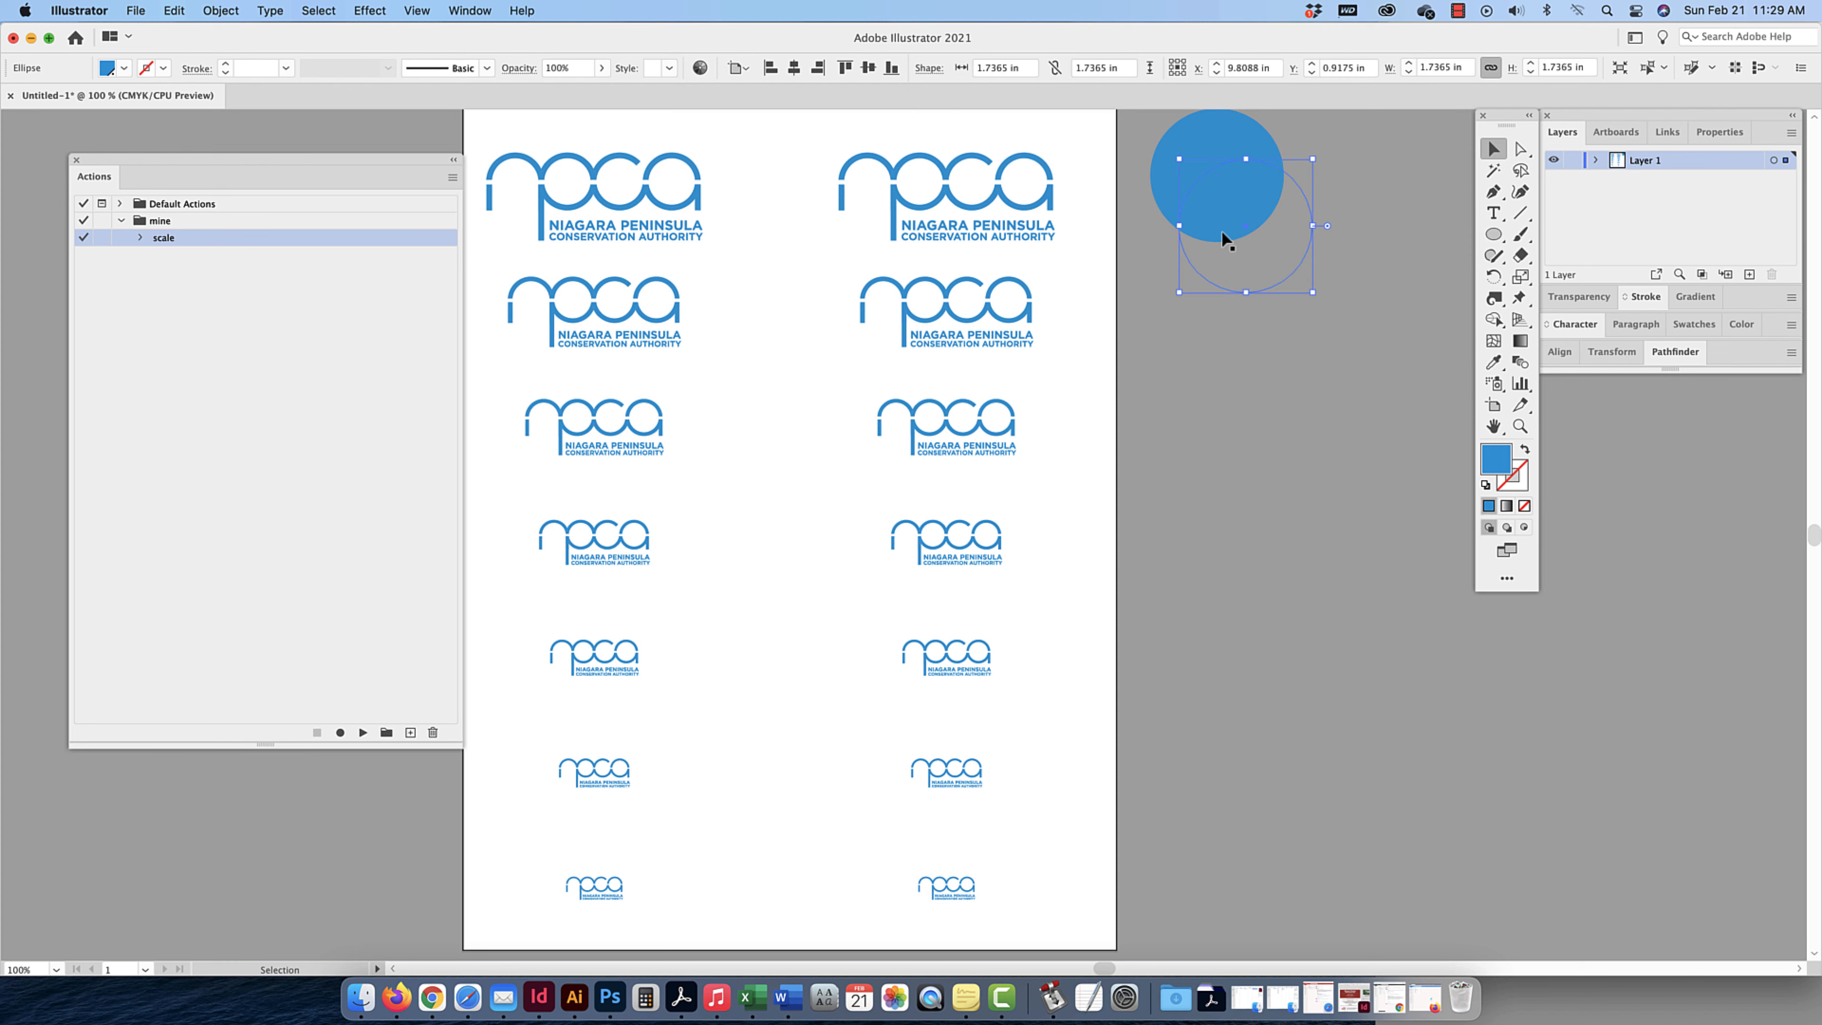
# - Run the scale action on the circle, and collapse the action's command list
pyautogui.click(363, 732)
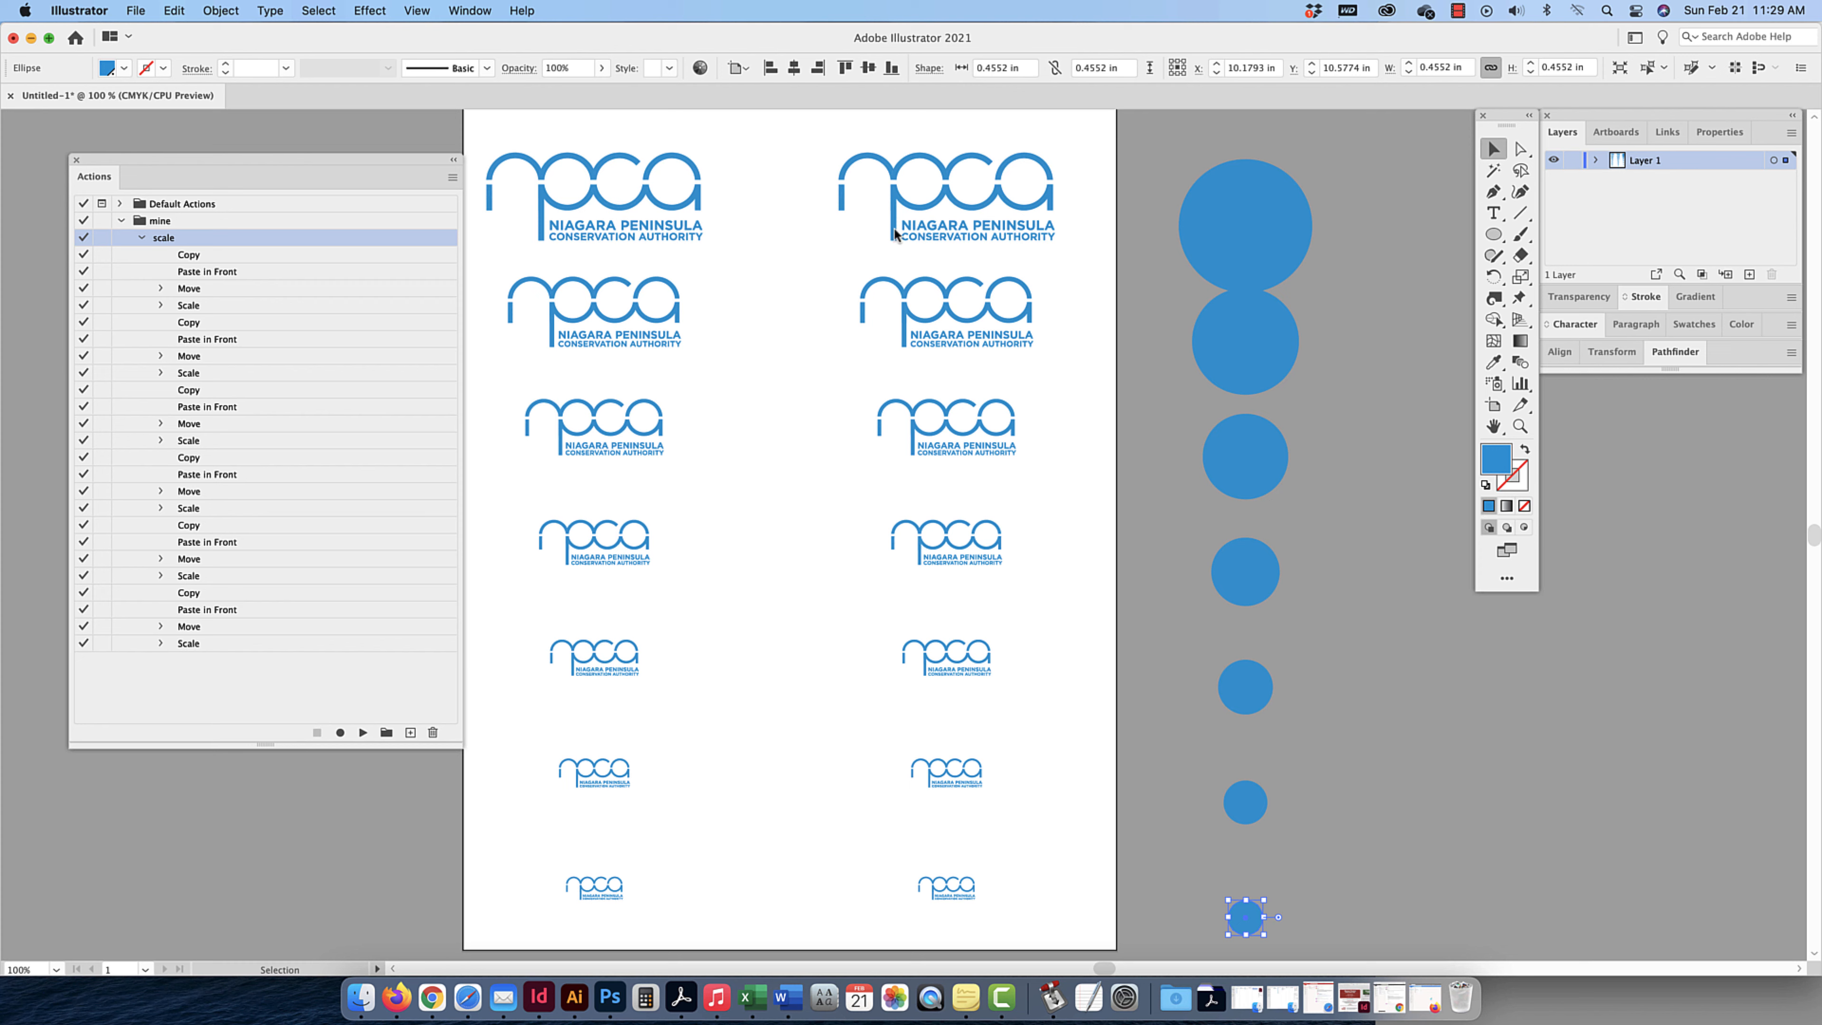
pyautogui.click(140, 237)
pyautogui.moveTo(217, 159); pyautogui.dragTo(195, 158)
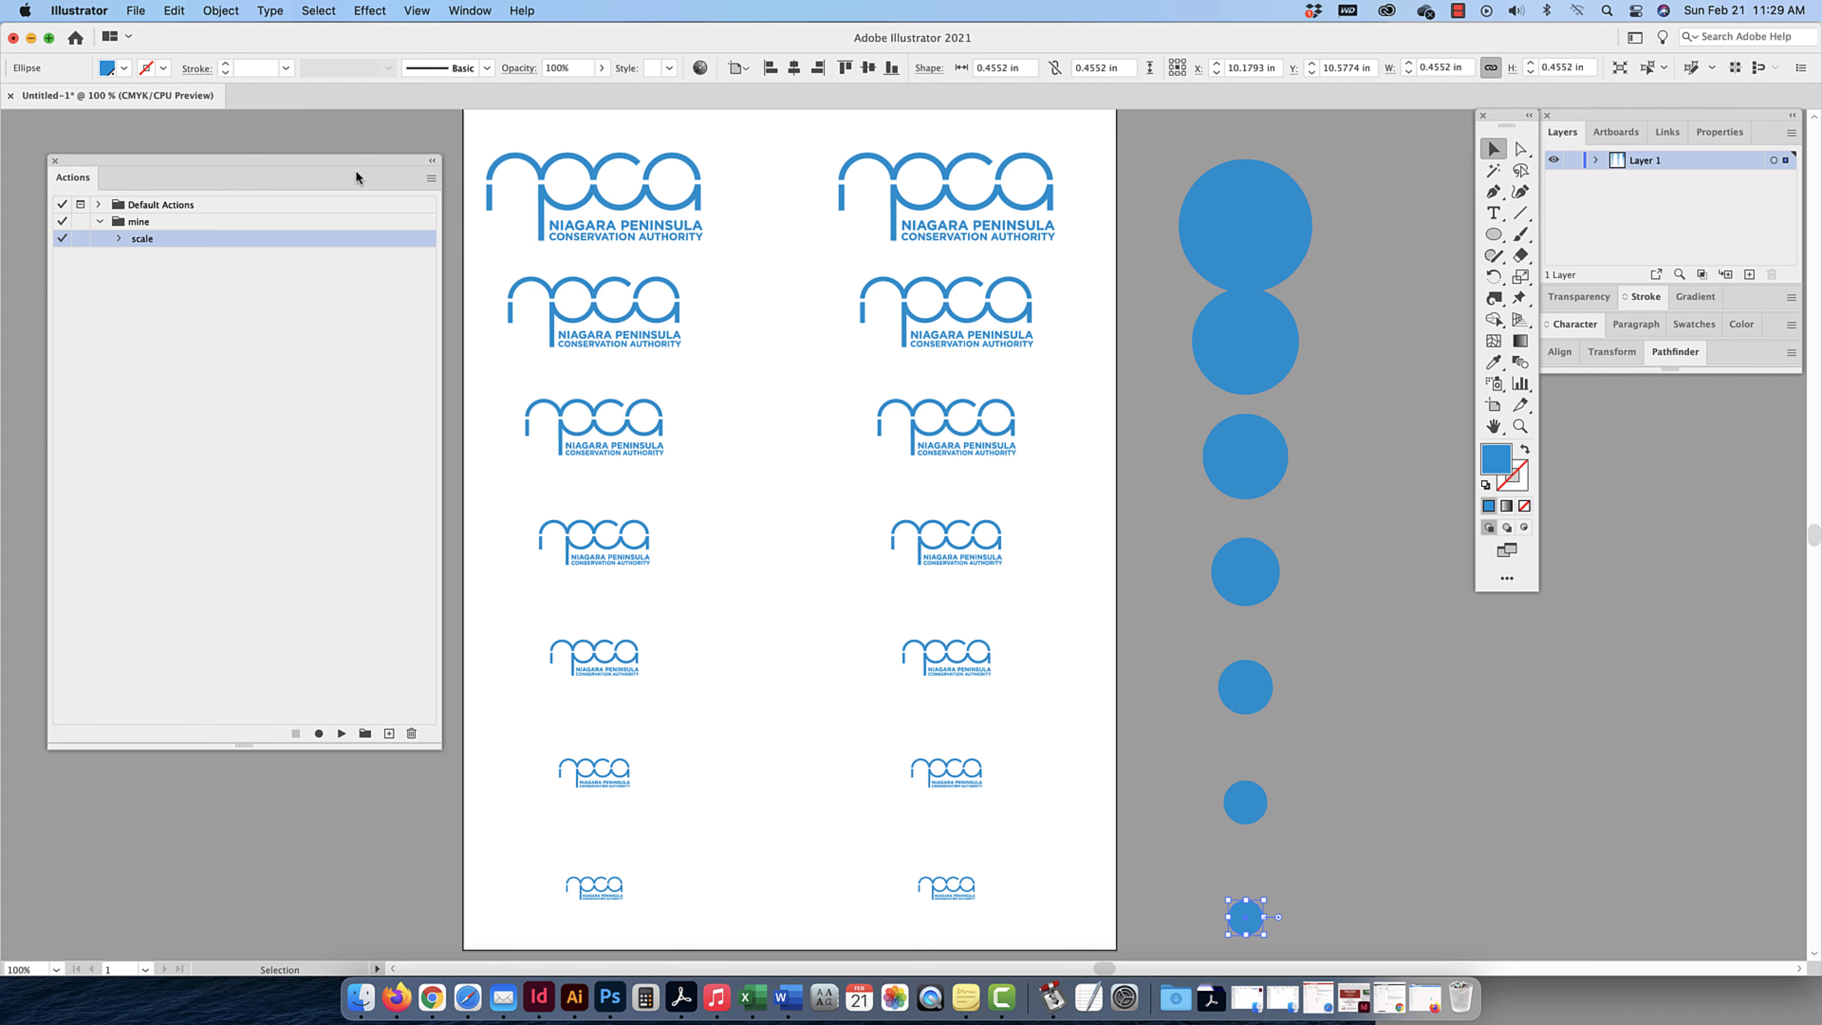
pyautogui.click(431, 178)
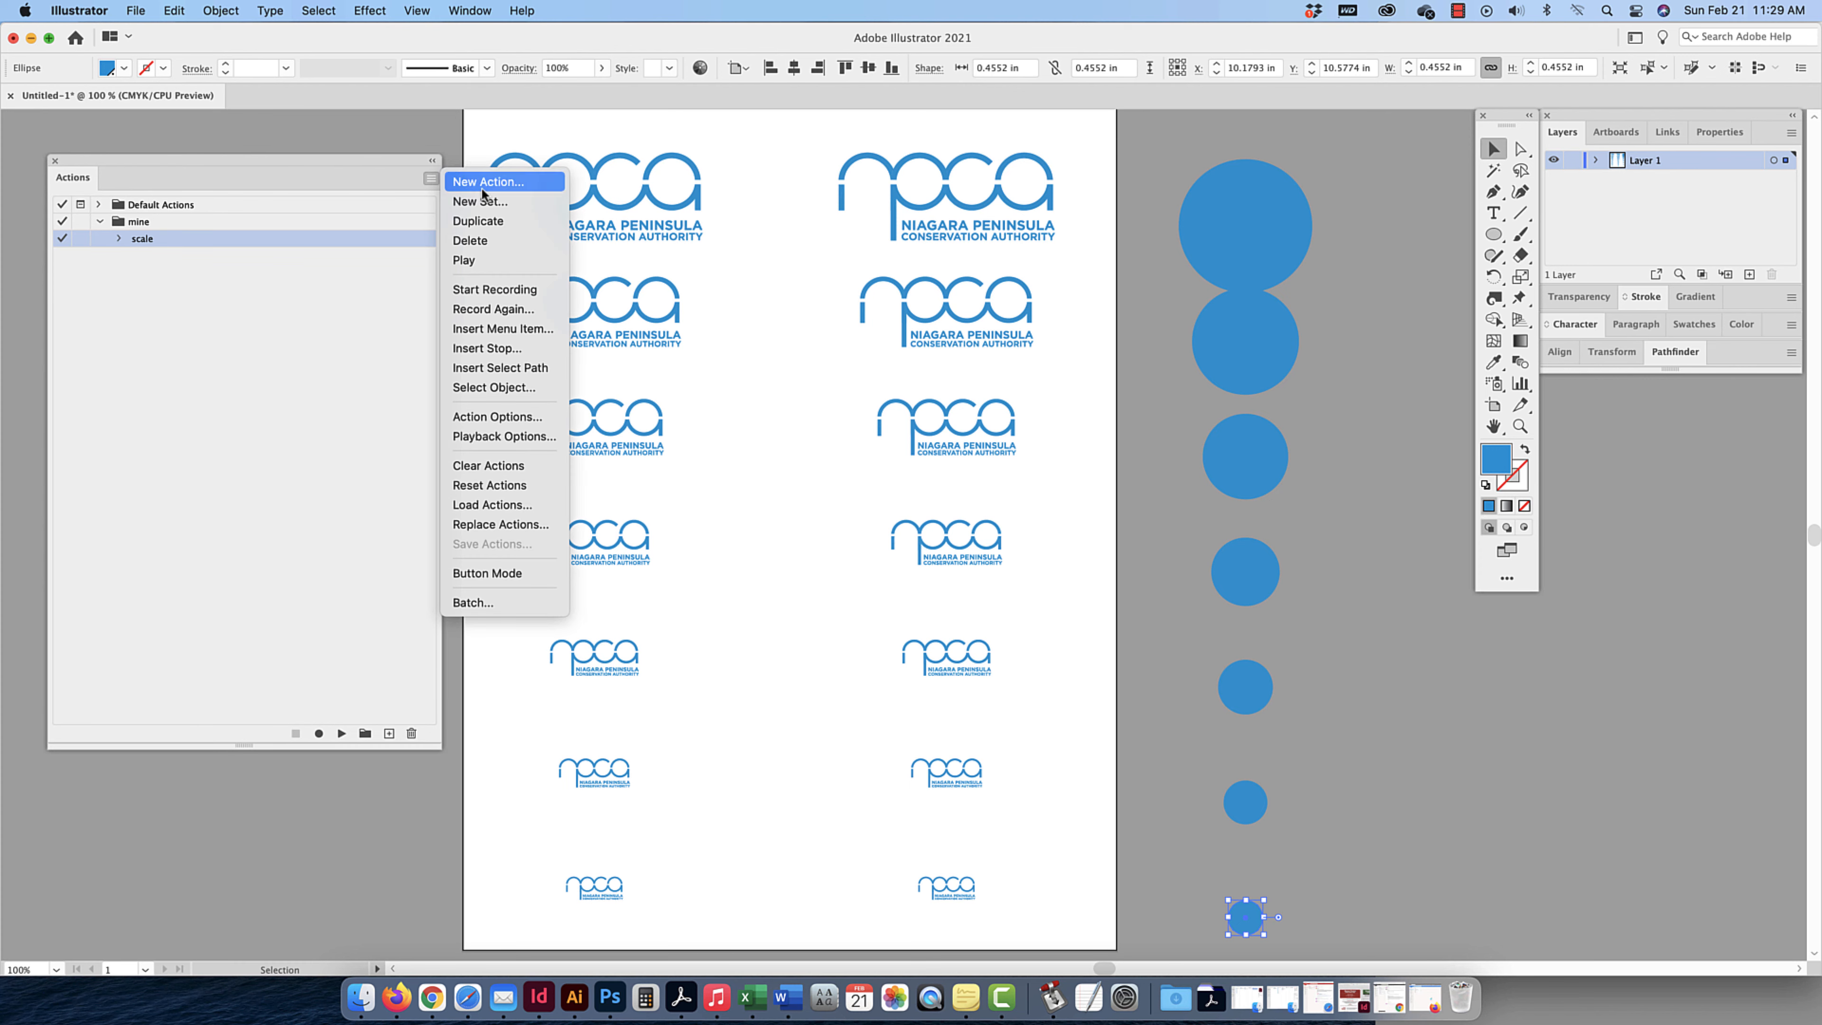
pyautogui.press('Down')
pyautogui.press('Down')
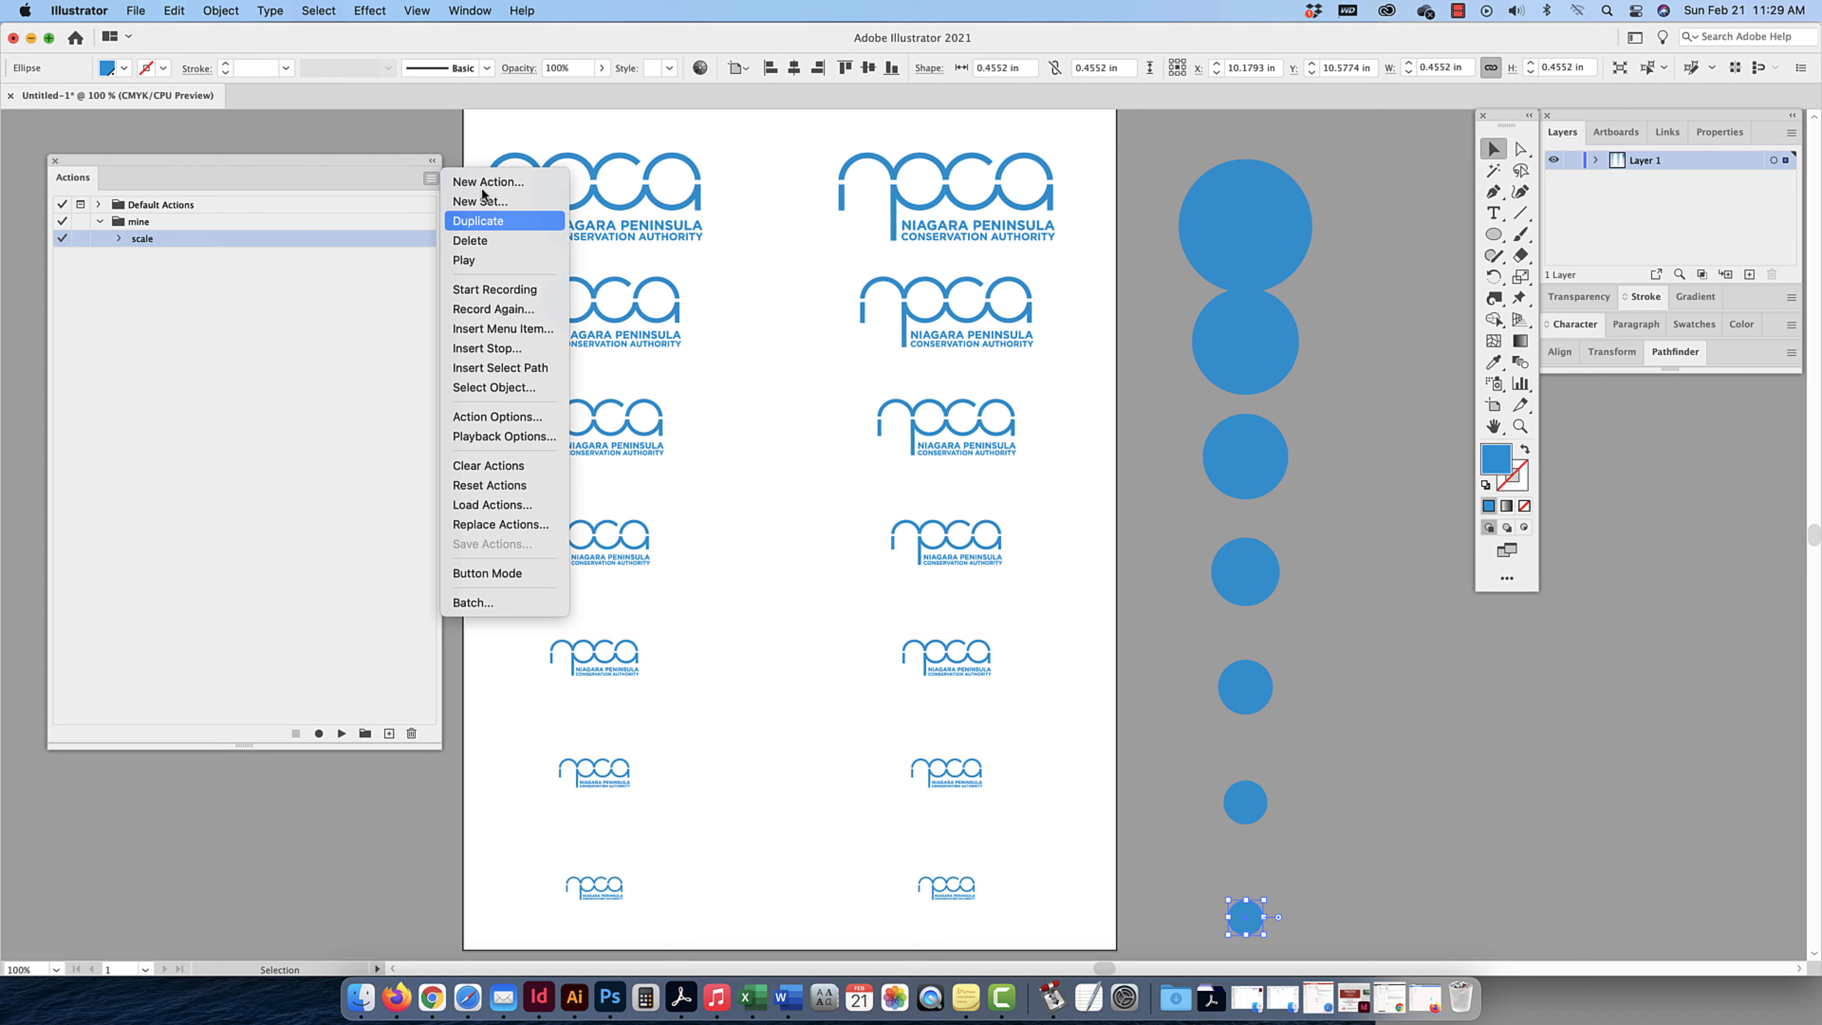
pyautogui.press('Return')
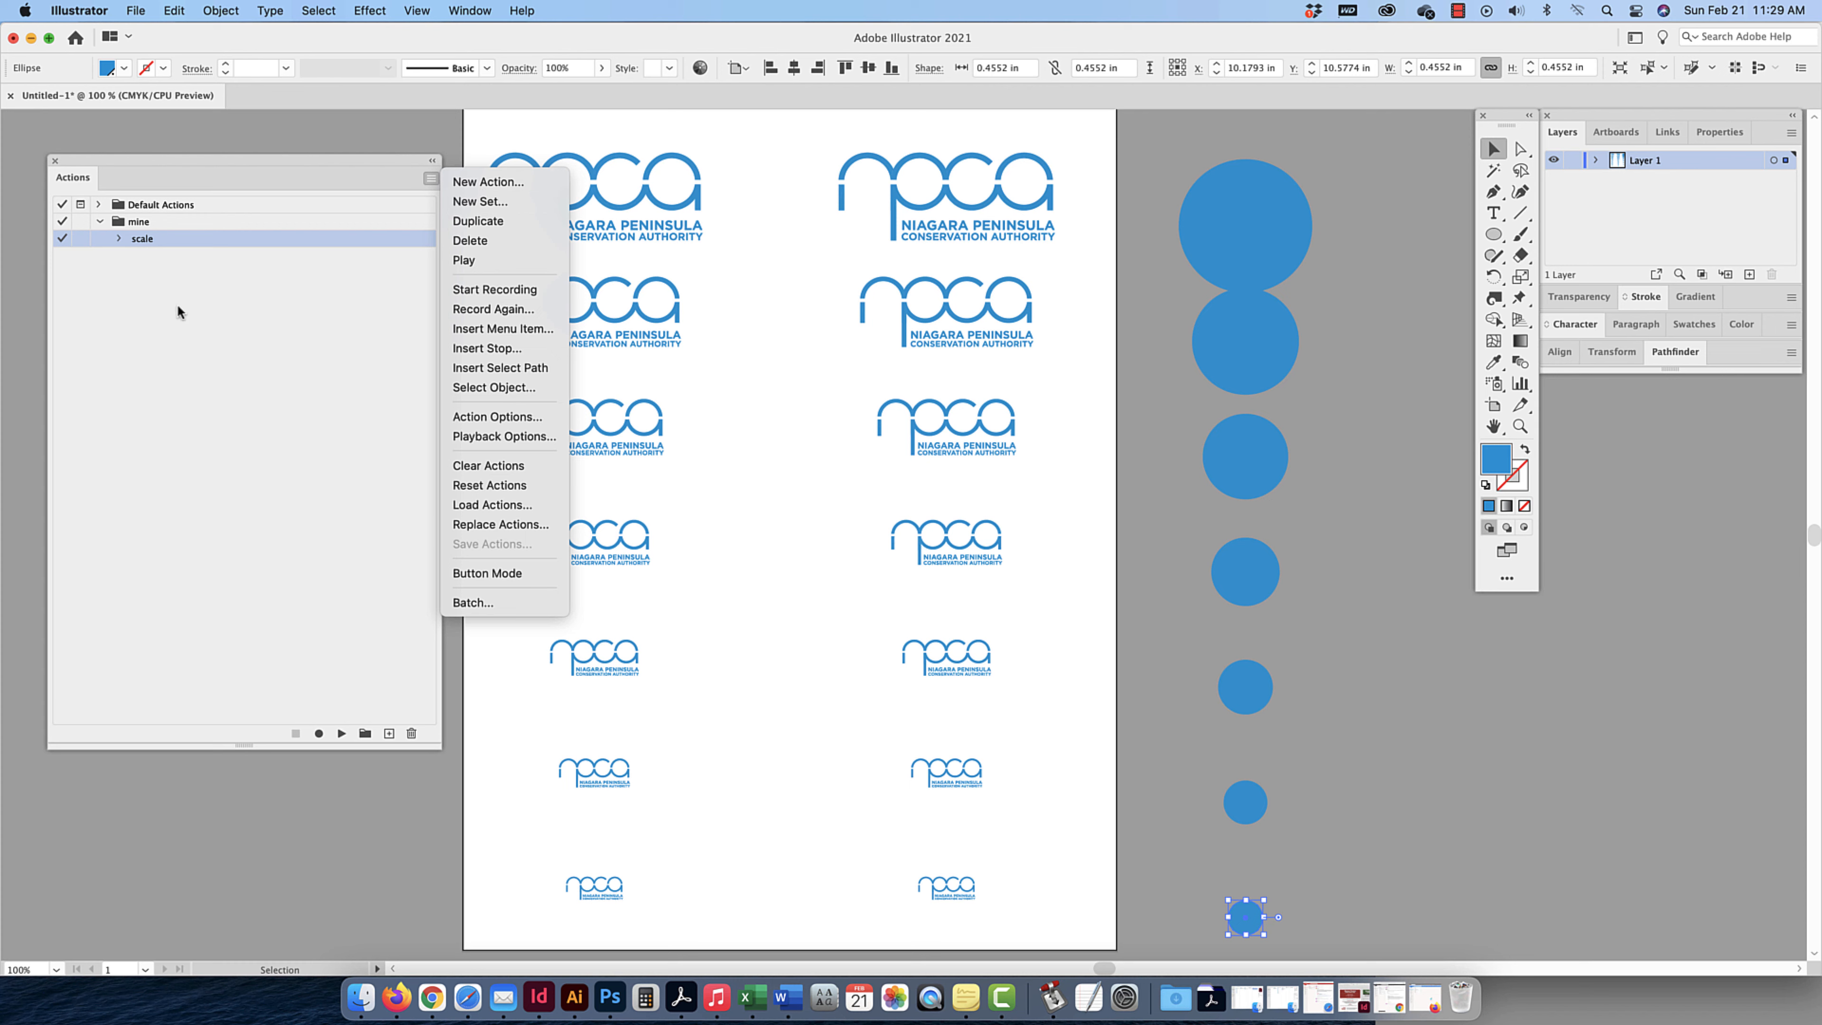
# - Expand the scale action's command list and inspect the settings of its fourth Scale command
pyautogui.click(119, 238)
pyautogui.click(205, 407)
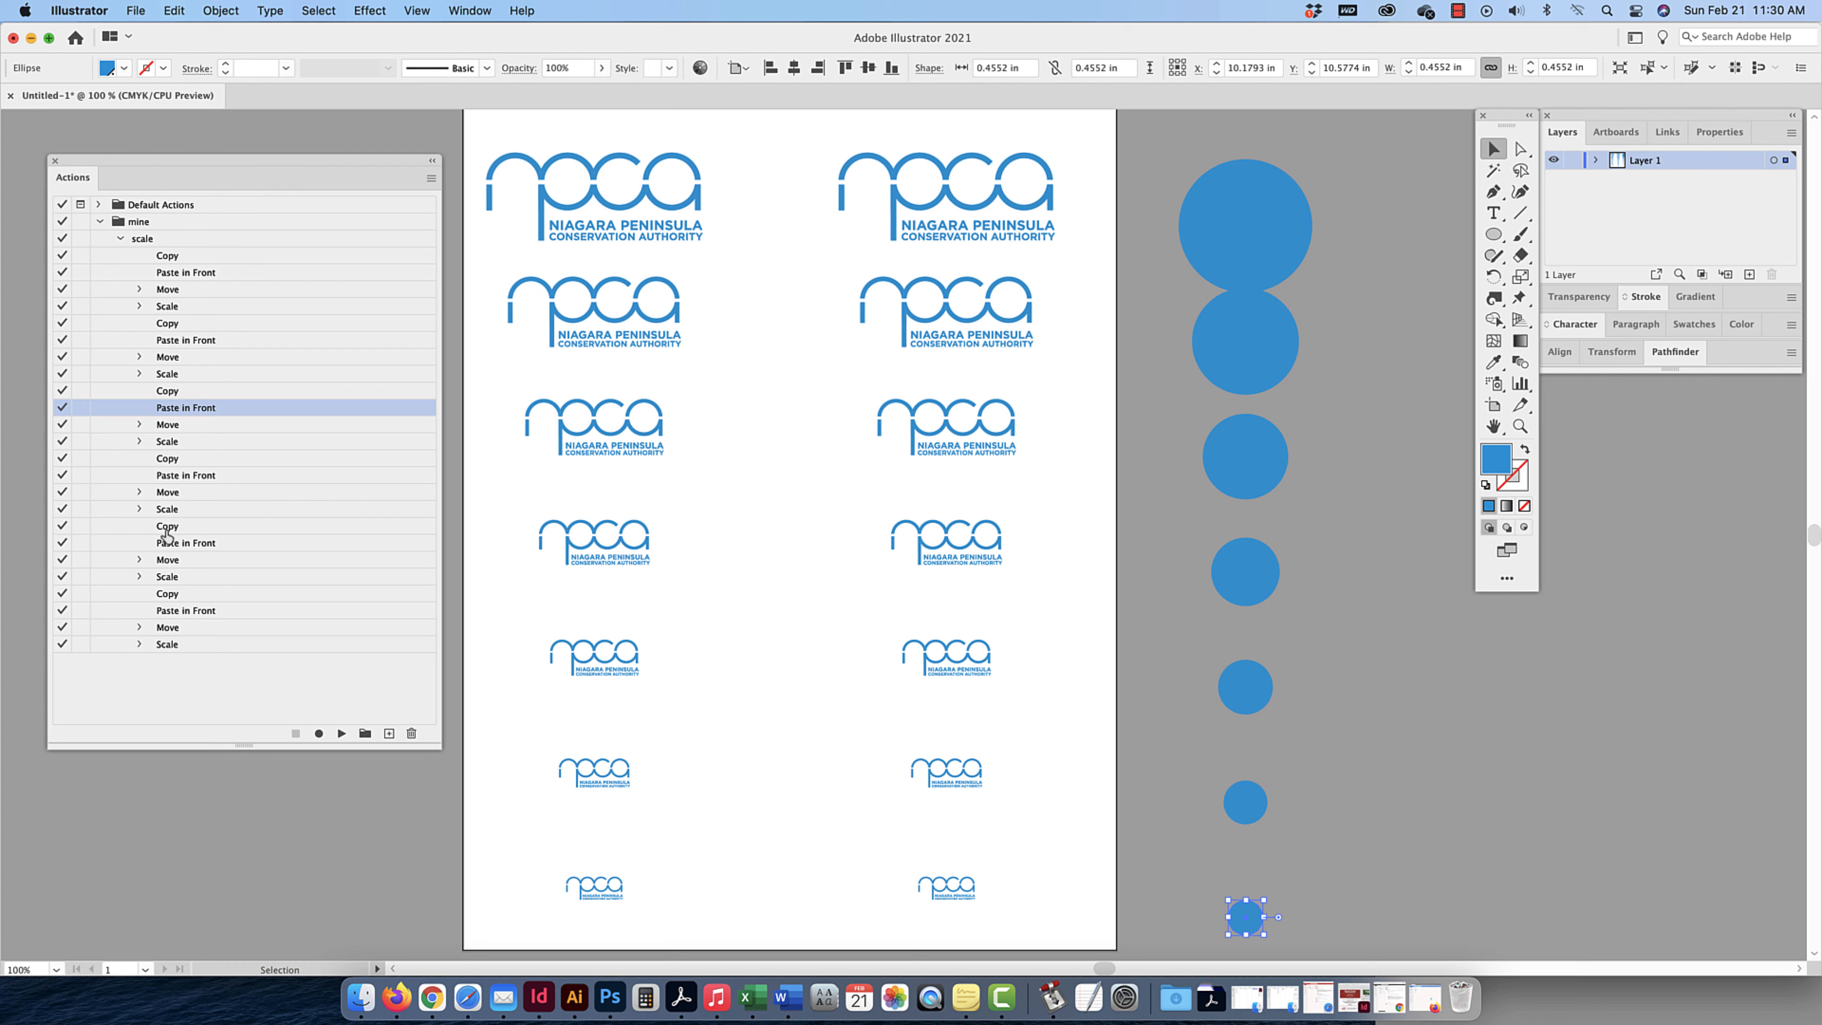
pyautogui.click(139, 508)
pyautogui.click(139, 508)
# - Try enabling the dialog pause for the scale action's third Move and Scale commands, and turn both off again
pyautogui.click(79, 427)
pyautogui.click(140, 442)
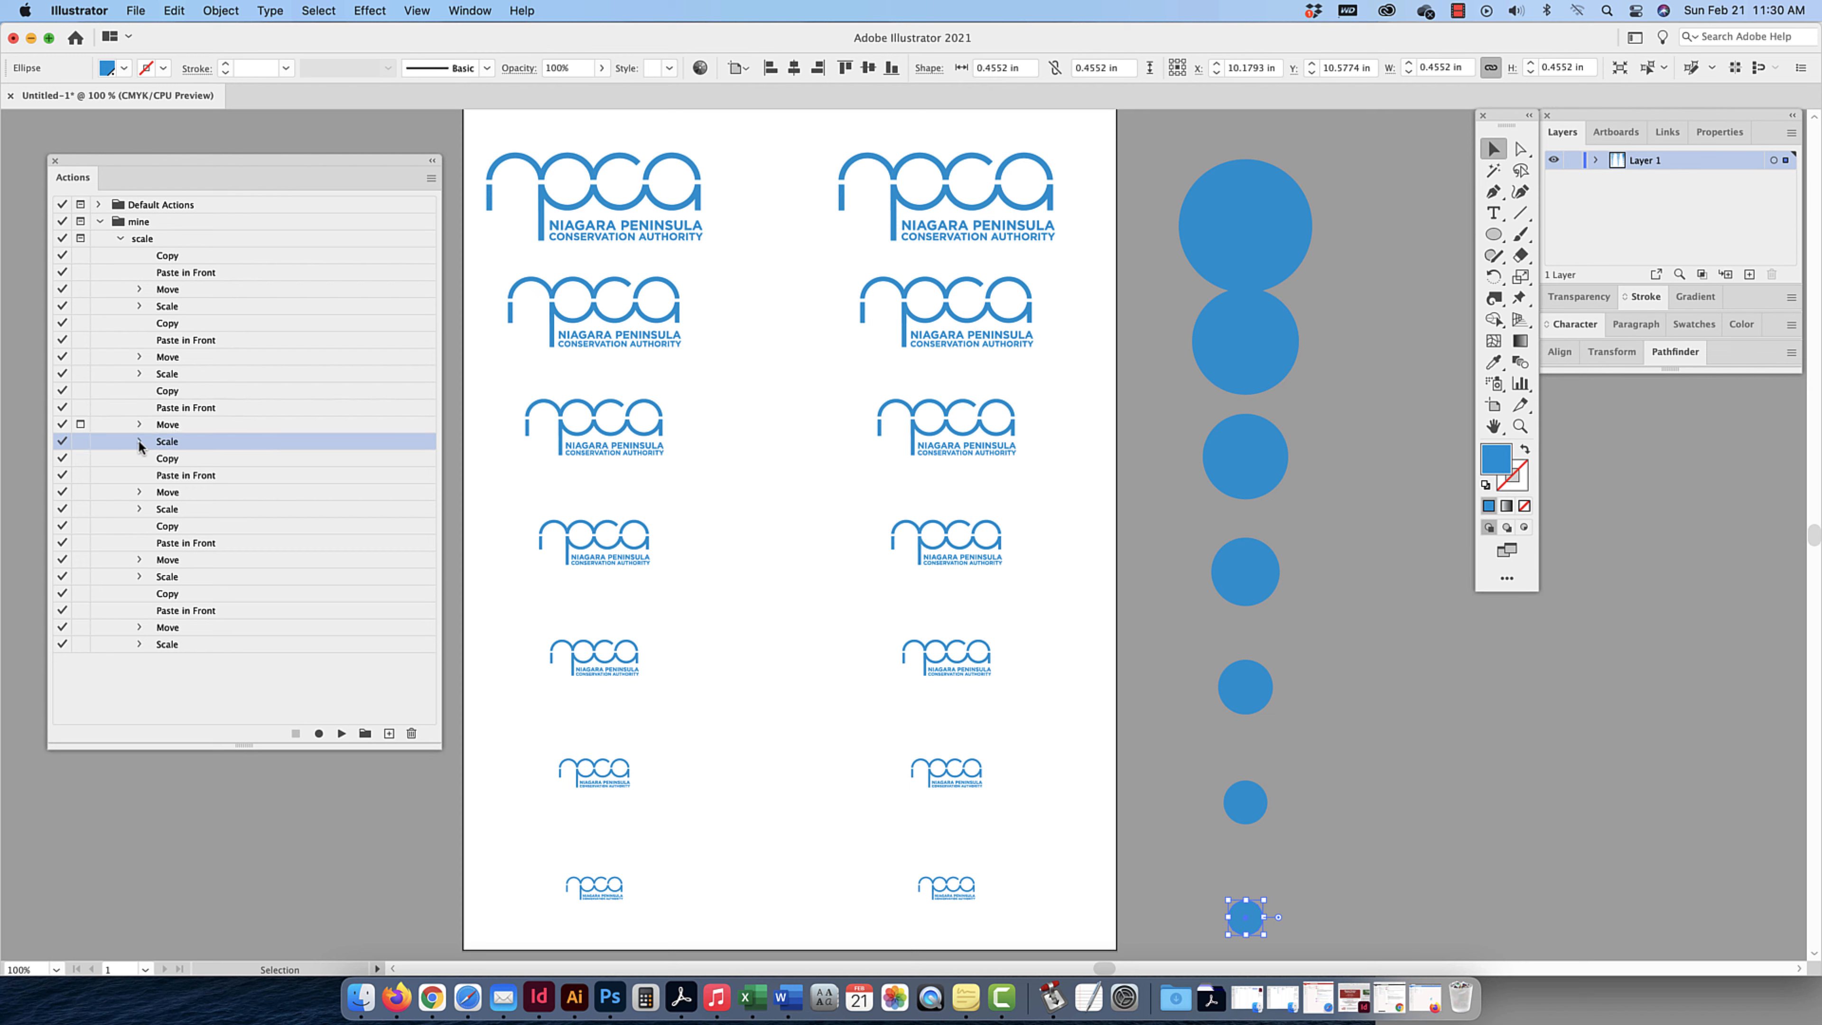
pyautogui.click(80, 443)
pyautogui.click(80, 442)
pyautogui.click(80, 425)
# - Switch the actions to Button Mode and run the scale action on a copy of the largest logo placed left of the artboard
pyautogui.click(431, 179)
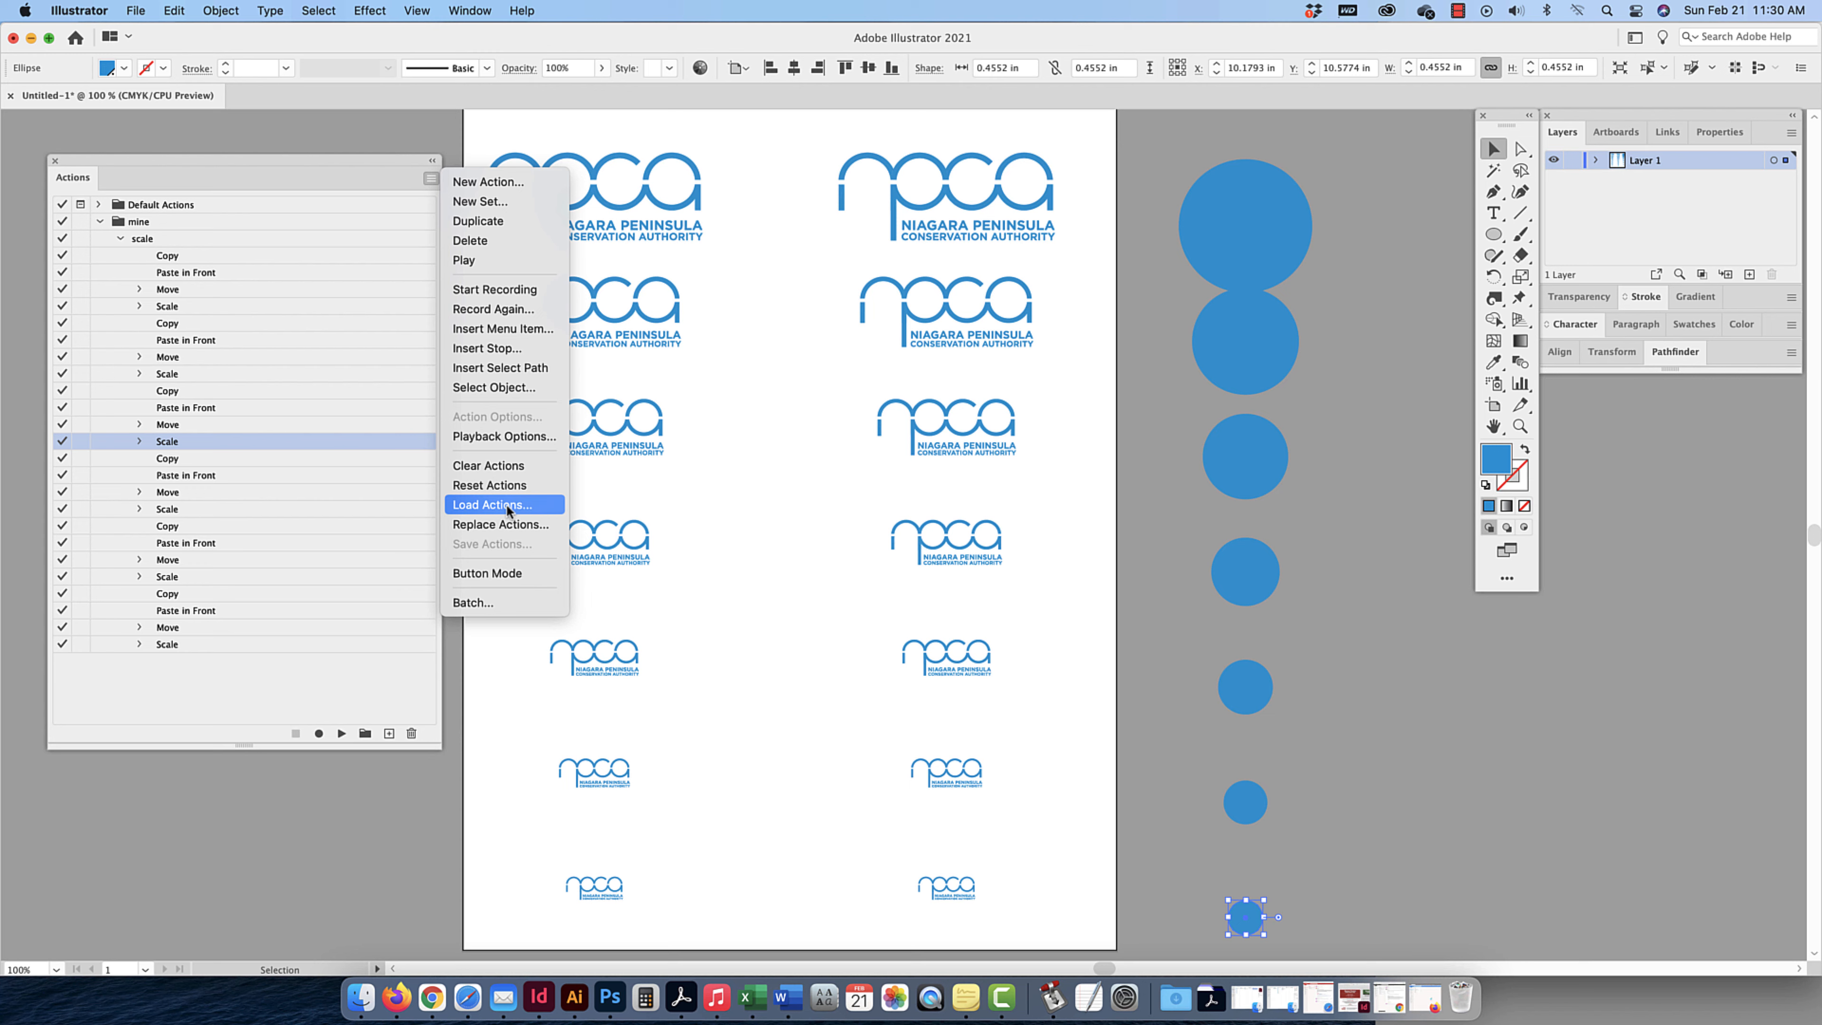
pyautogui.click(493, 577)
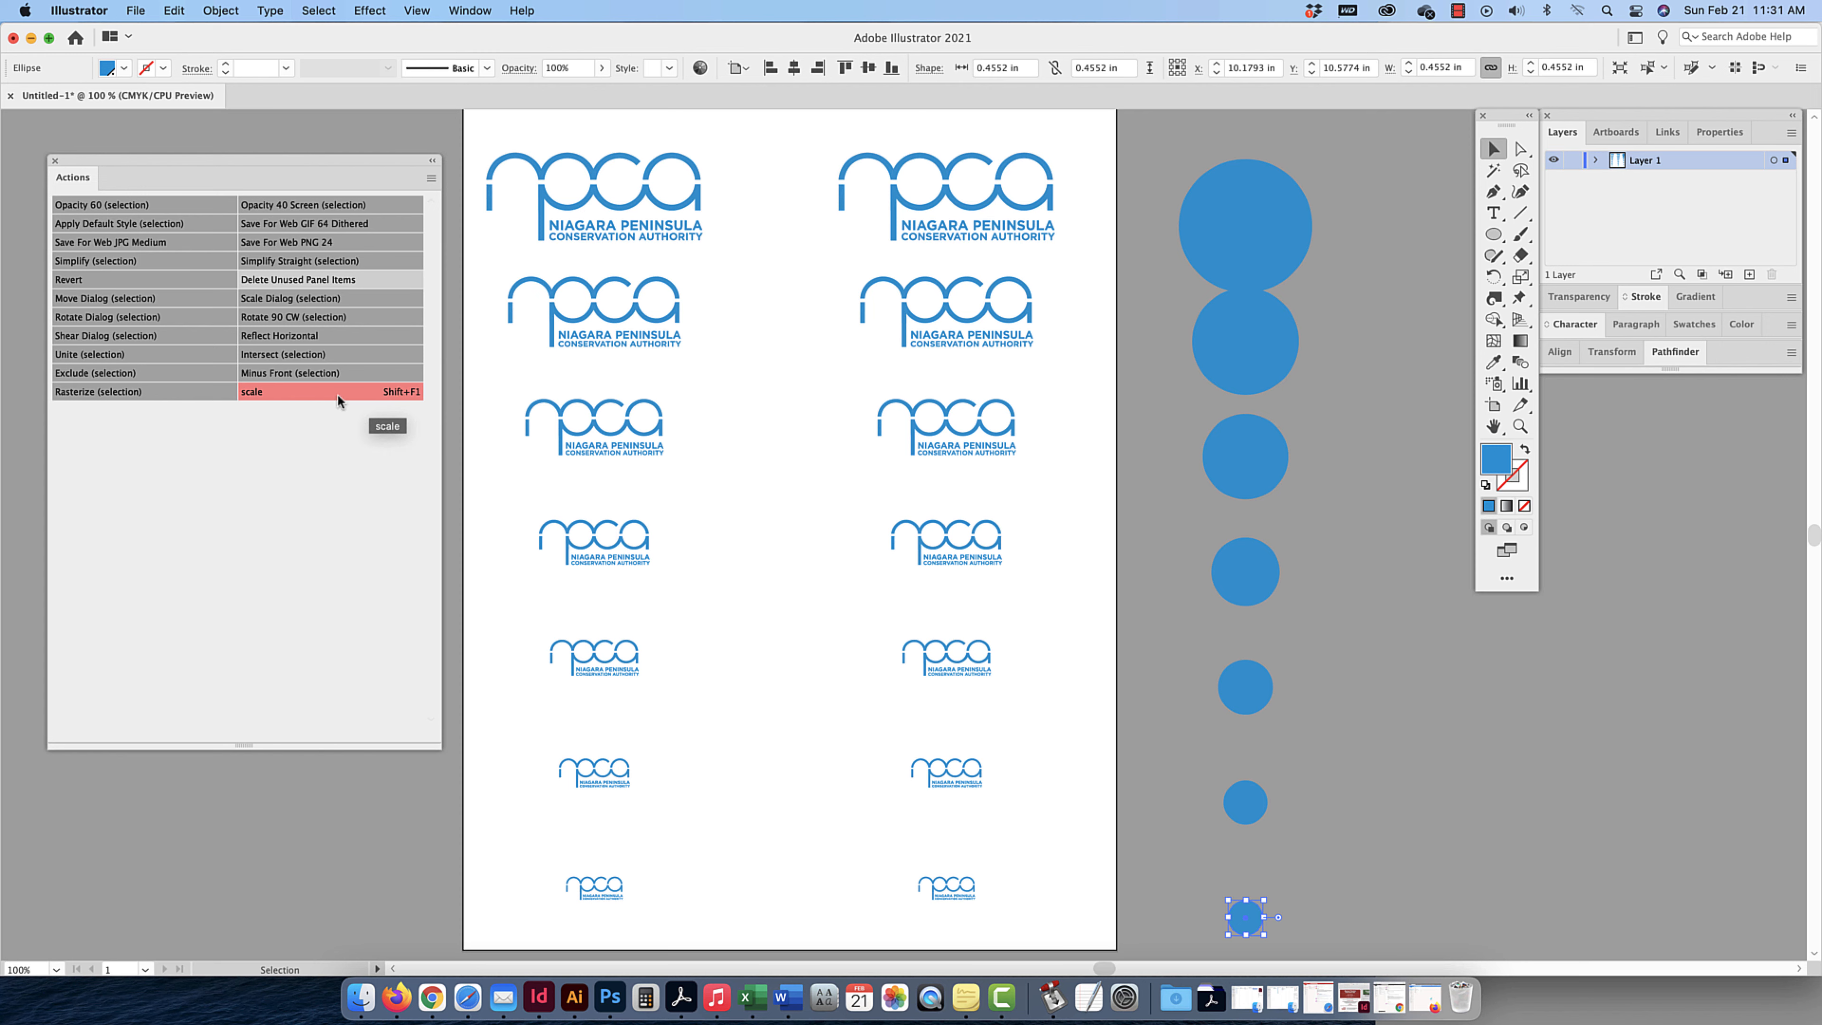
pyautogui.hotkey('shift', 'F1')
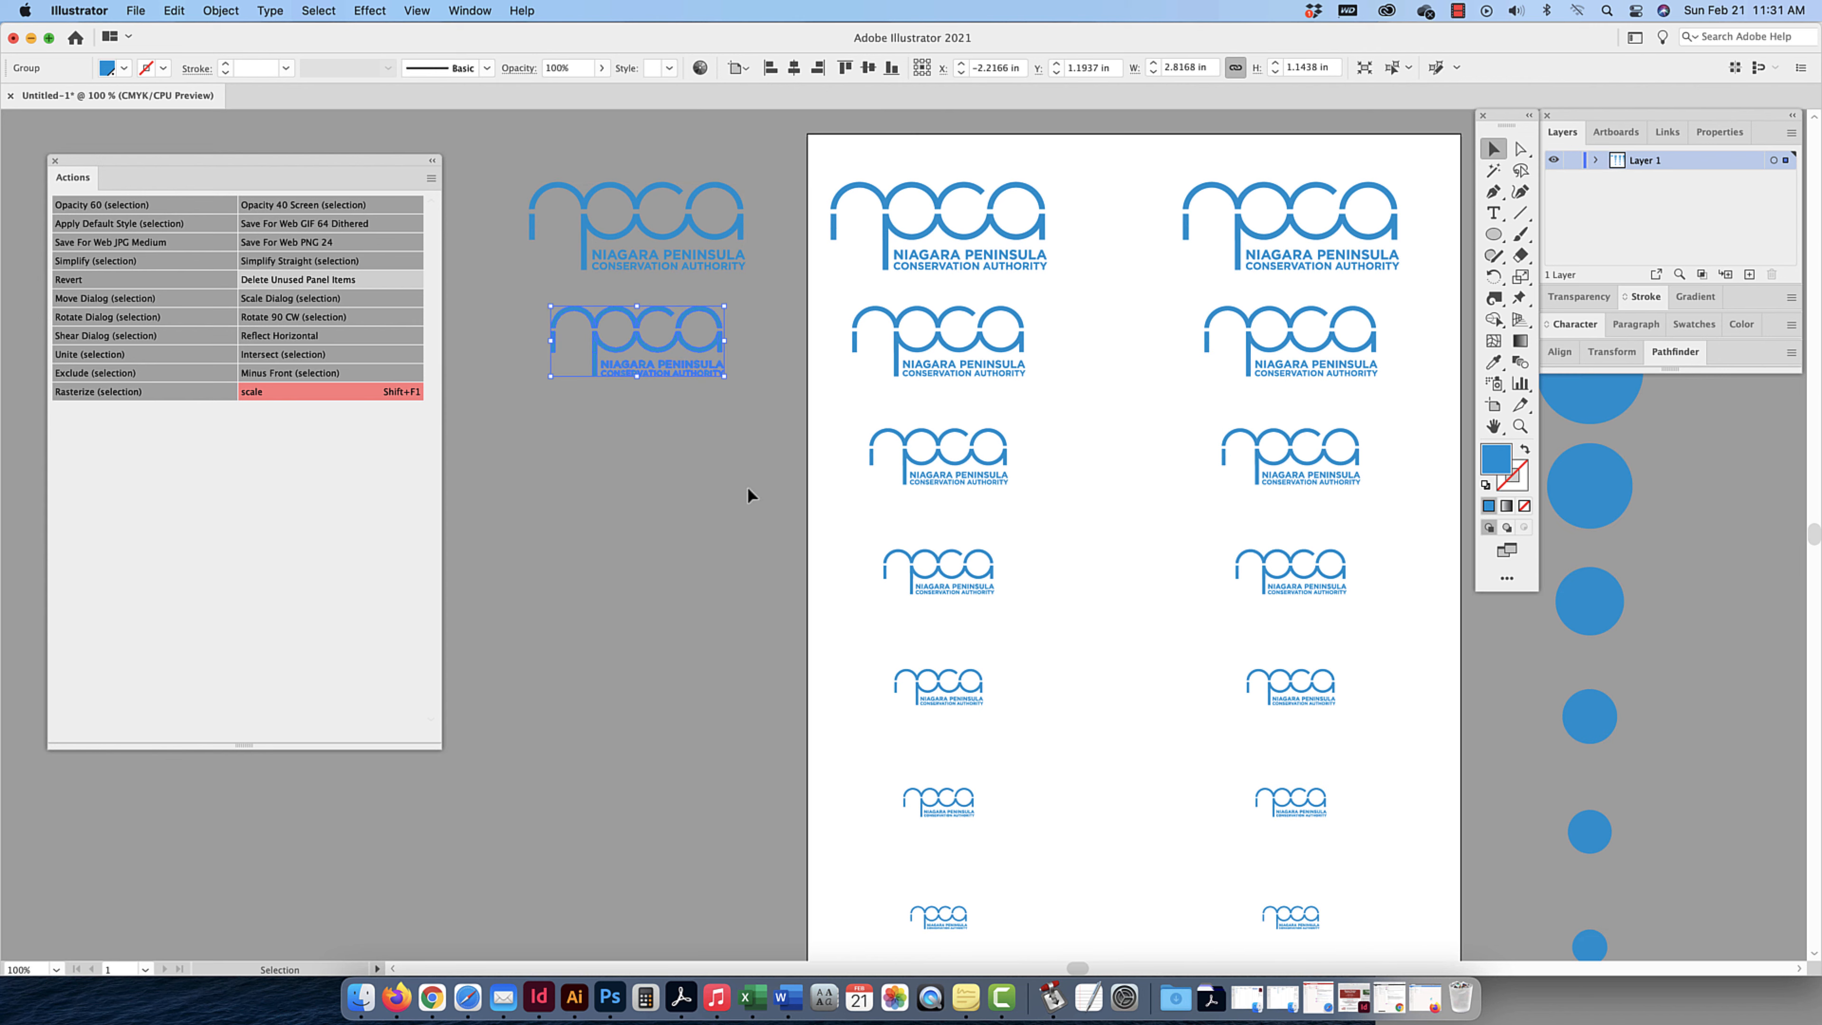
pyautogui.hotkey('shift', 'F1')
pyautogui.hotkey('shift', 'F1')
pyautogui.hotkey('shift', 'F1')
pyautogui.hotkey('shift', 'F1')
pyautogui.hotkey('shift', 'F1')
pyautogui.hscroll(-1, 740, 567)
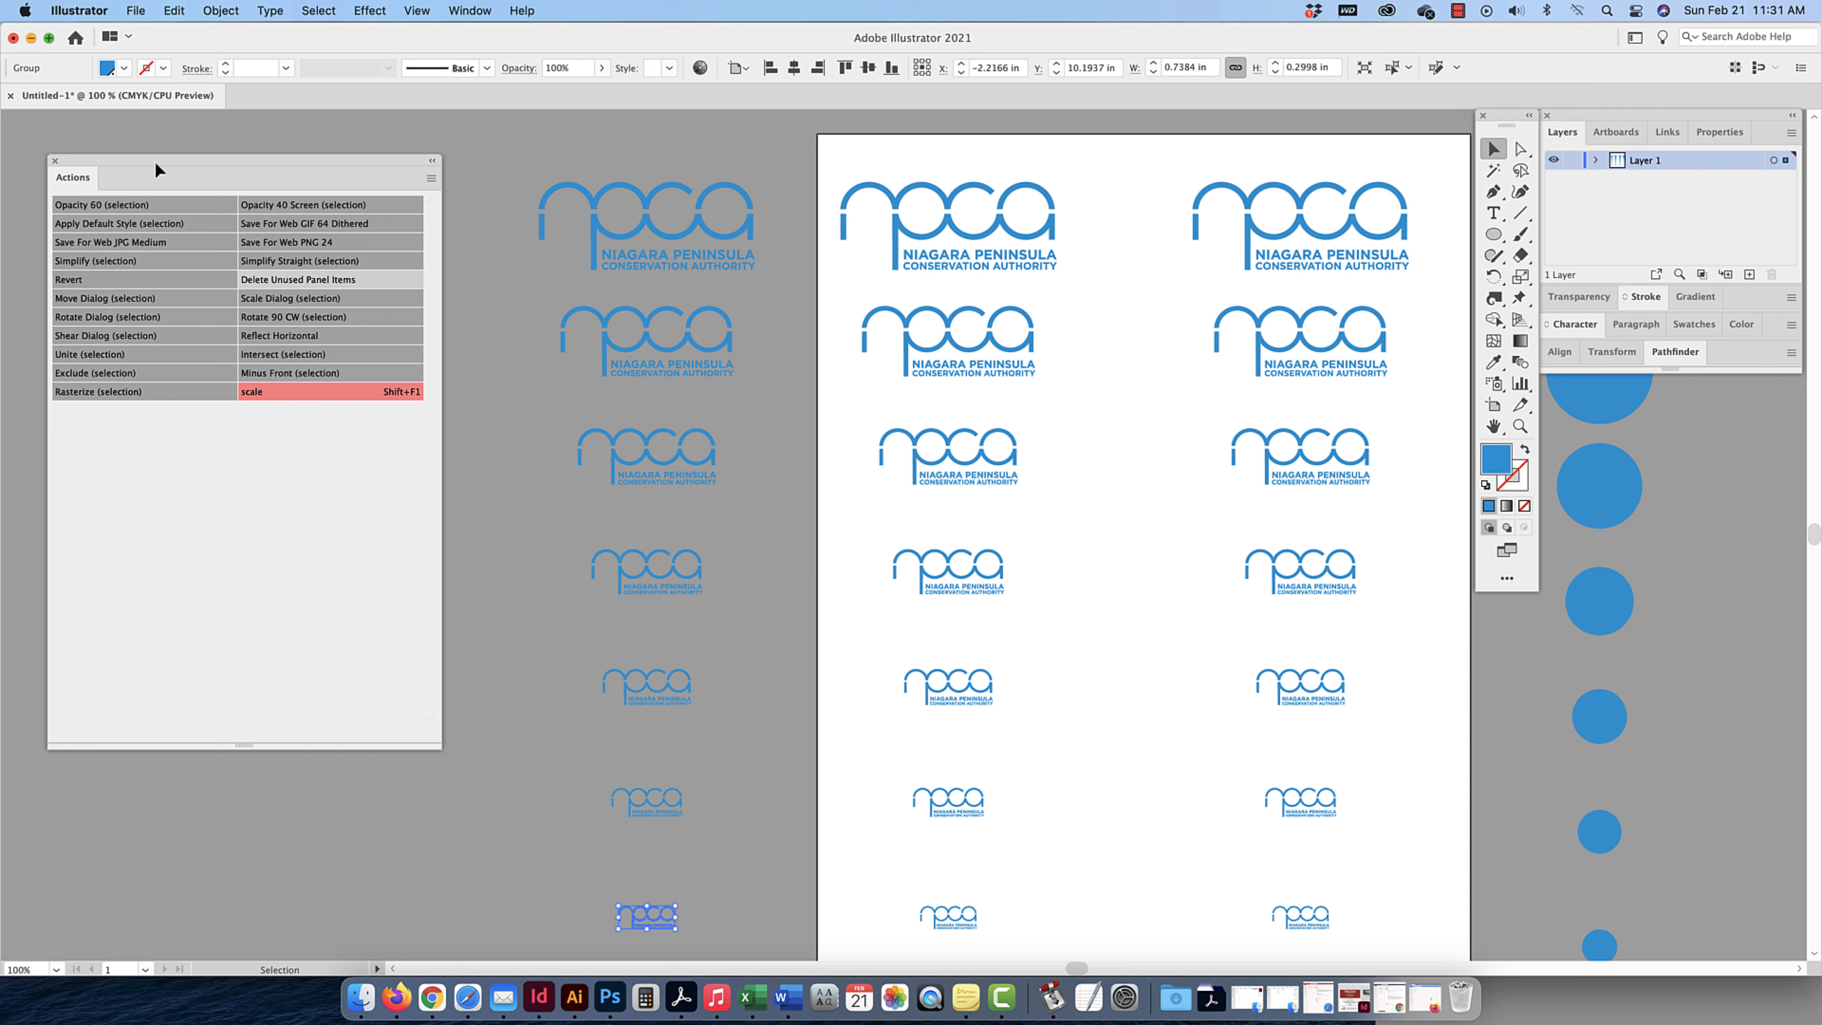
# - Turn off Button Mode to return the actions to the list view
pyautogui.click(431, 178)
pyautogui.click(481, 575)
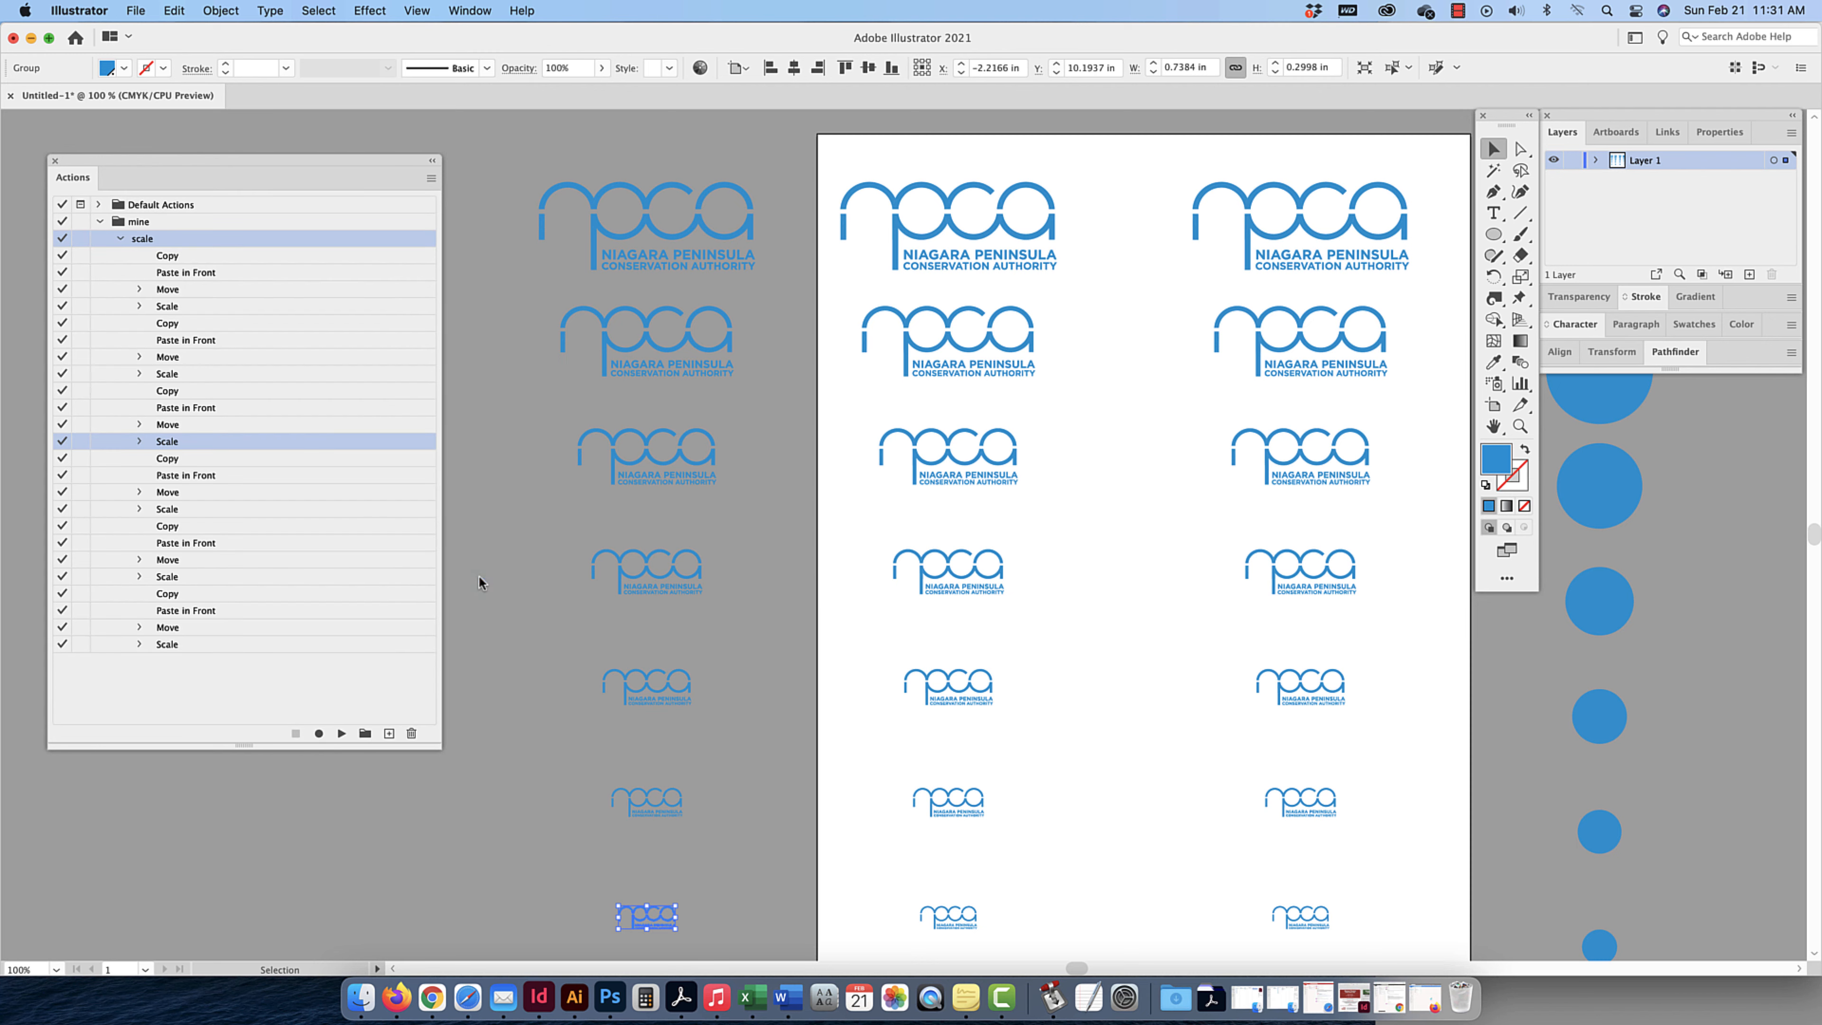